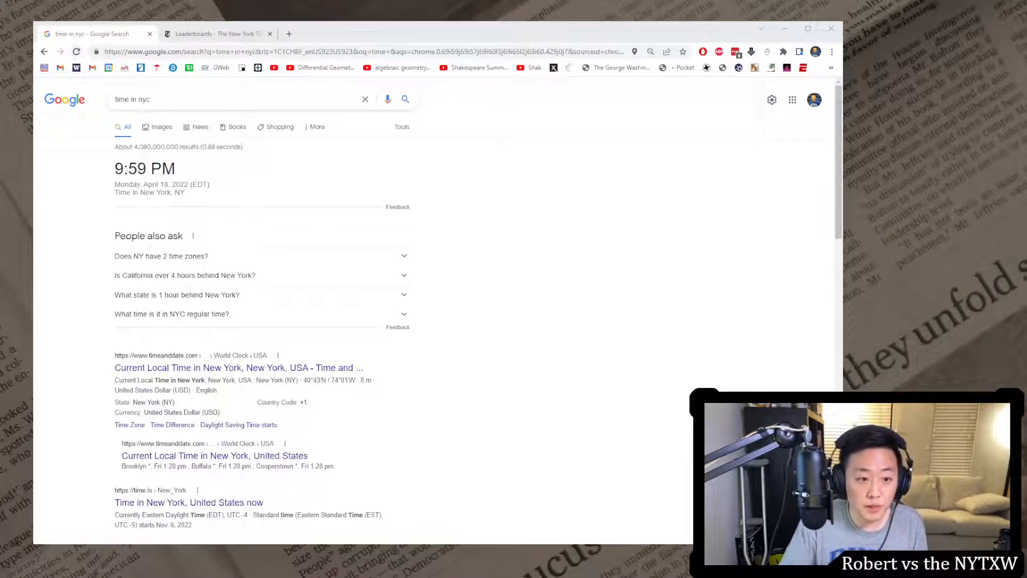
Step: Refresh the Google 'time in nyc' results twice, then switch to the April 18 Mini leaderboard tab
left_click(78, 53)
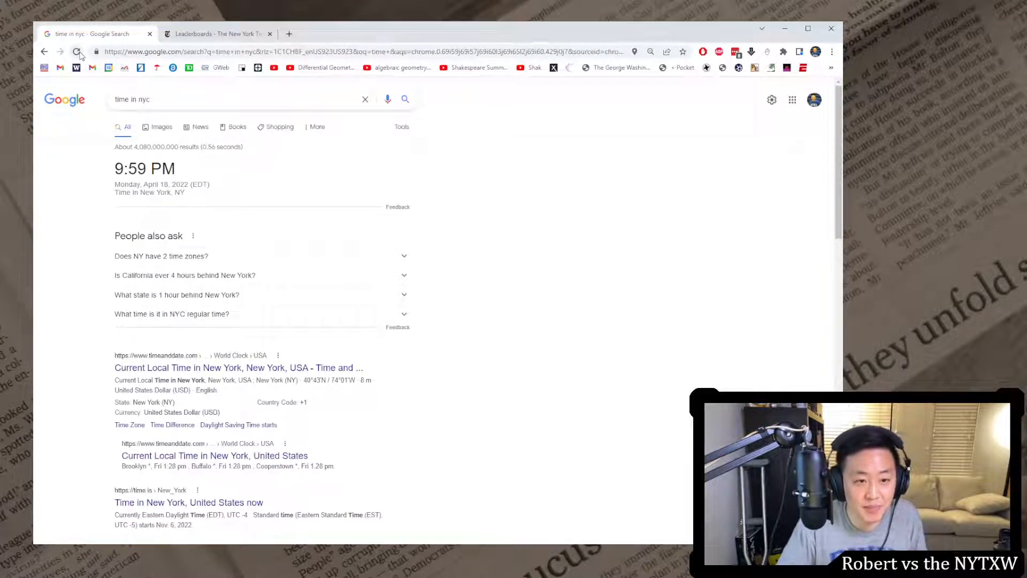
left_click(78, 52)
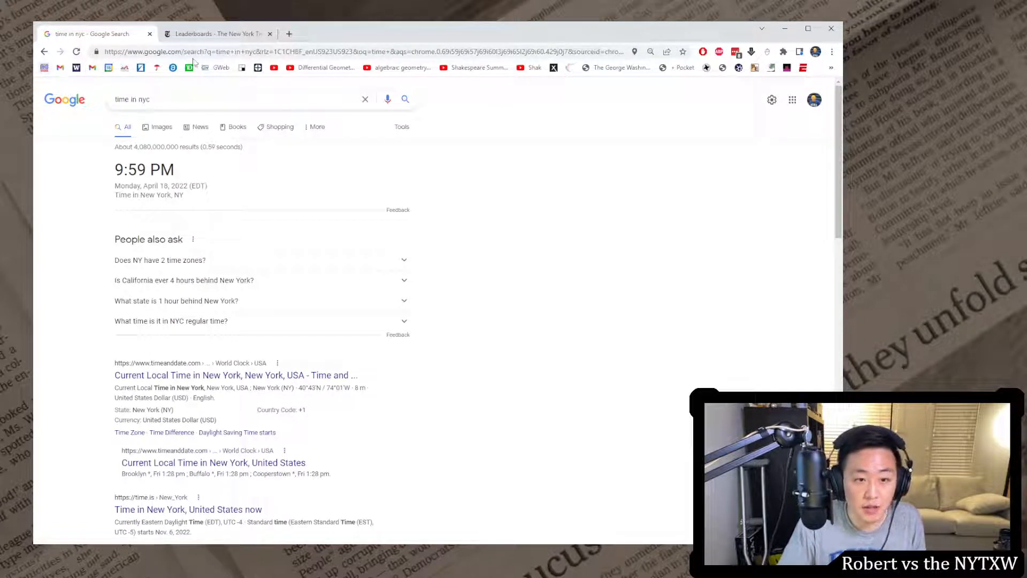
left_click(217, 36)
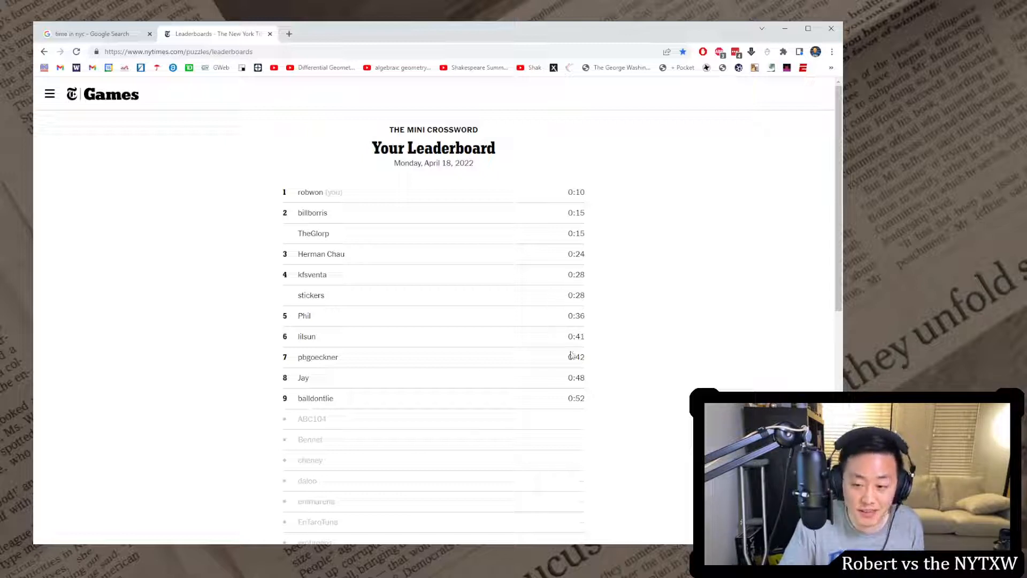
Step: Check that New York time now reads 10:00 PM, then return to the NYT Games tab showing Tuesday's puzzles
left_click(86, 30)
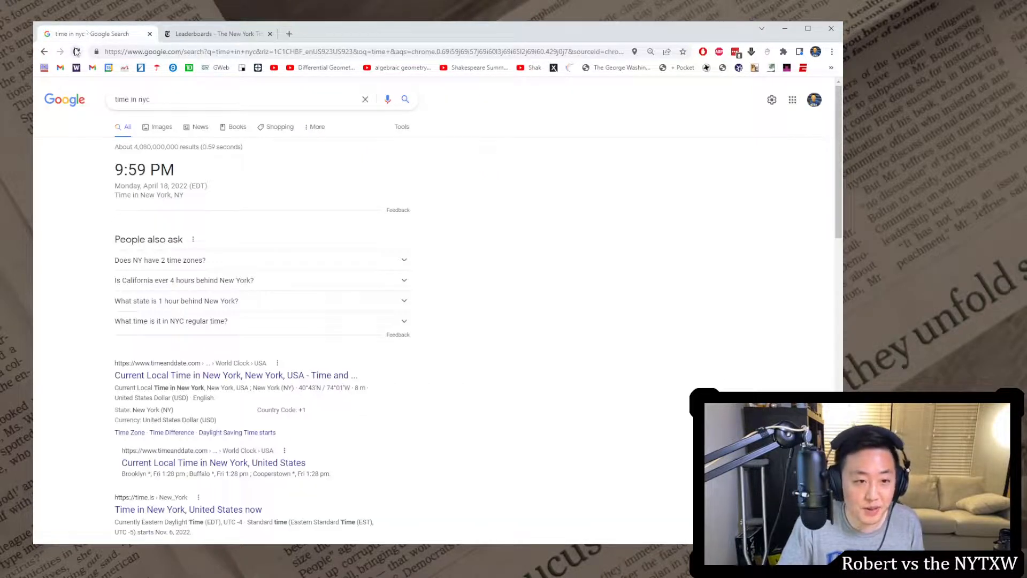
left_click(76, 52)
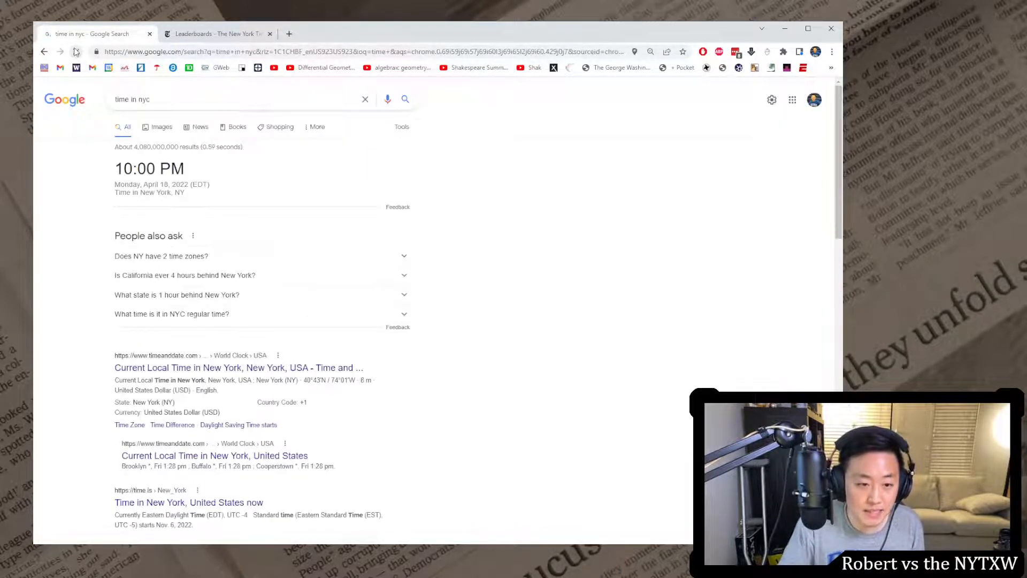
left_click(193, 32)
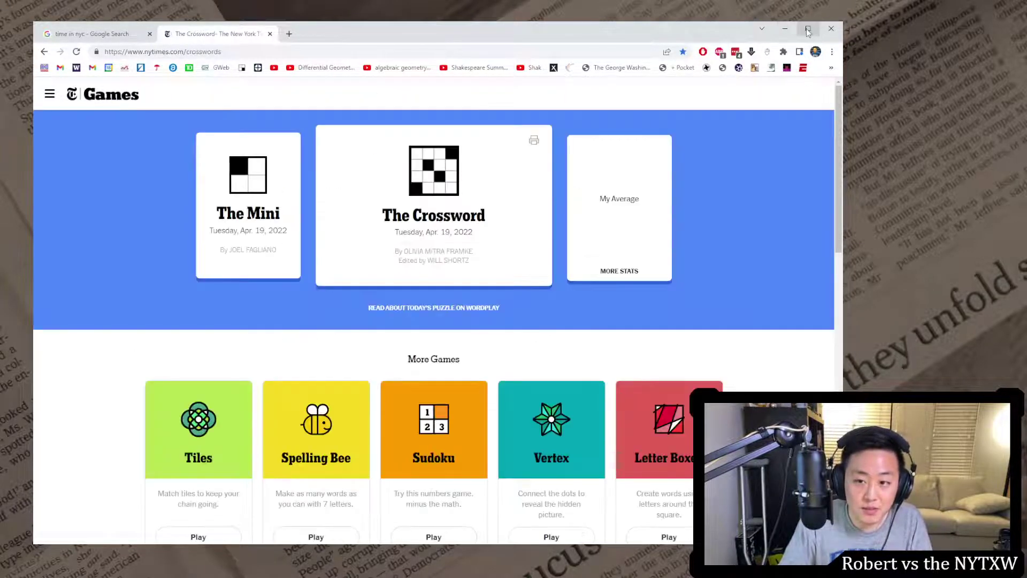
Step: Maximize the browser and open Tuesday's April 19 Mini Crossword with the timer starting
double_click(732, 33)
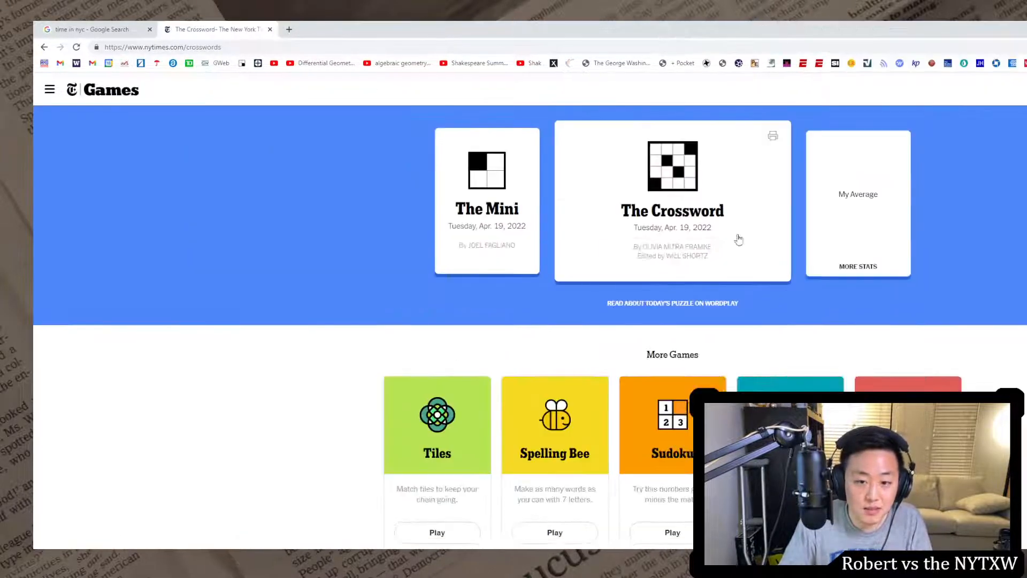
left_click(466, 237)
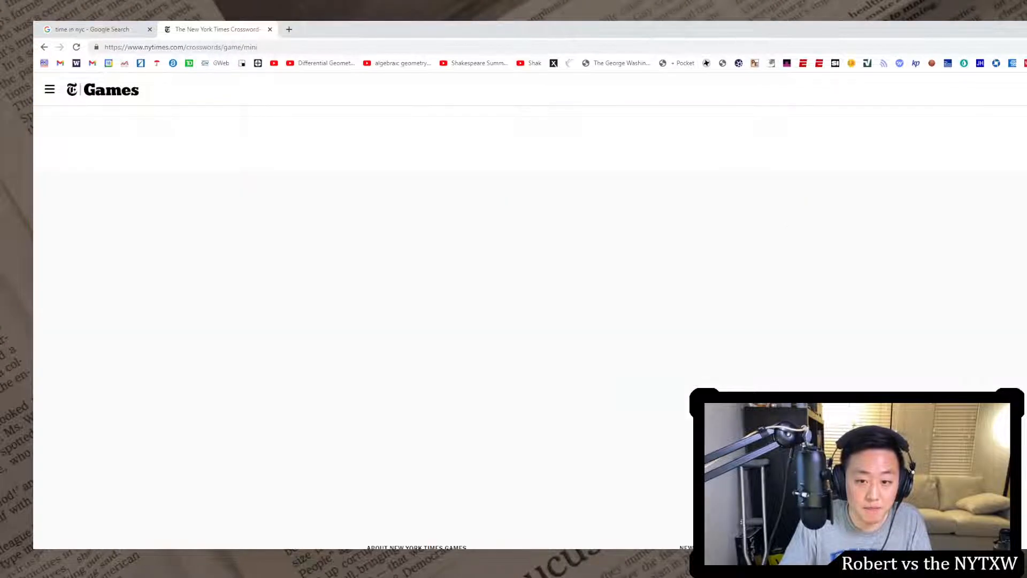
scroll(513, 321, "down", 1)
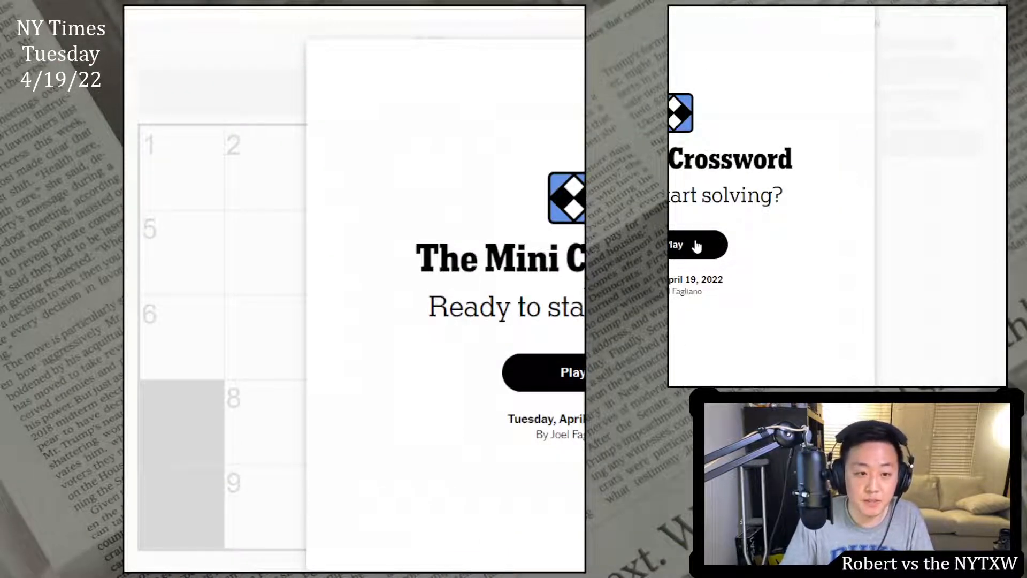
Step: Solve the Mini in 0:14, correcting 2-Down to BOOK and finishing HOP/KELP, then dismiss the congratulations
left_click(697, 246)
key("space")
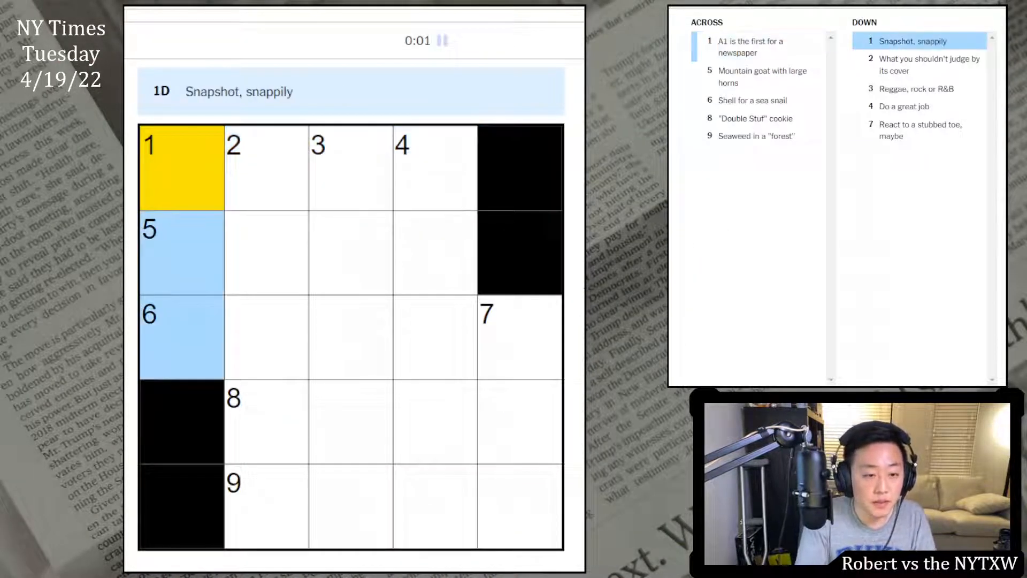
type("pica")
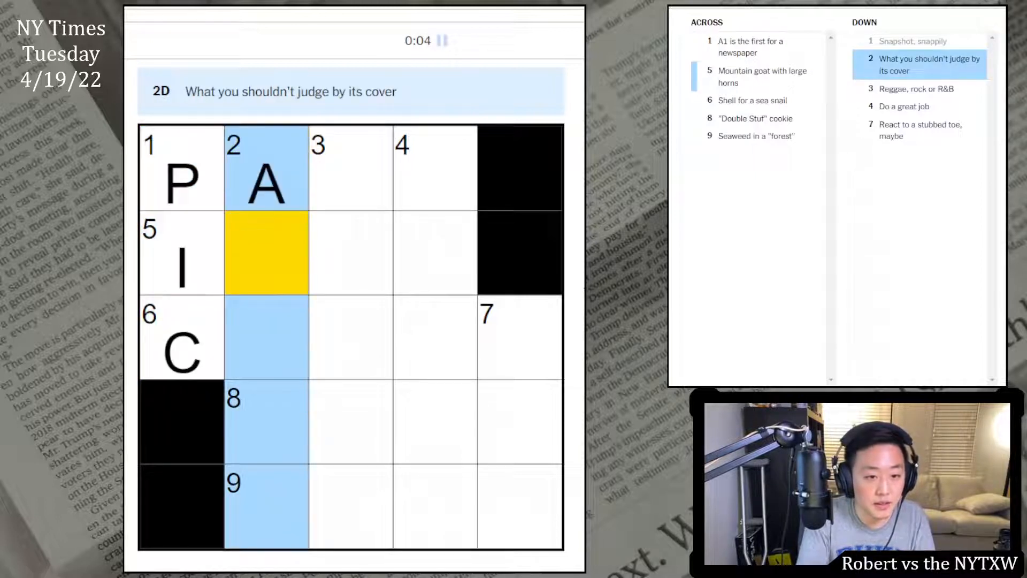
type("lbumgenreexcel")
left_click(293, 289)
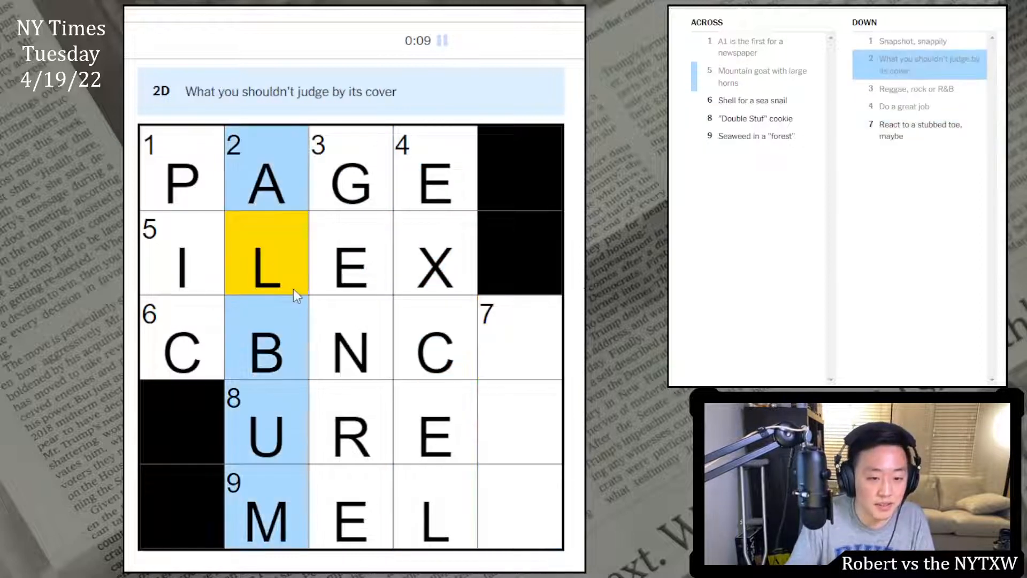
type("book")
key("Down")
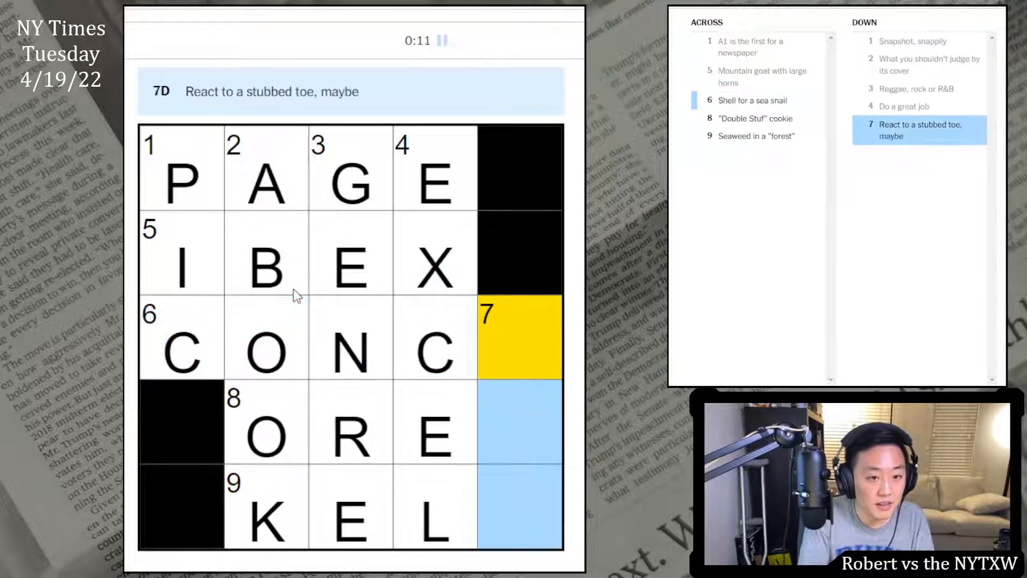
type("h")
key("Right")
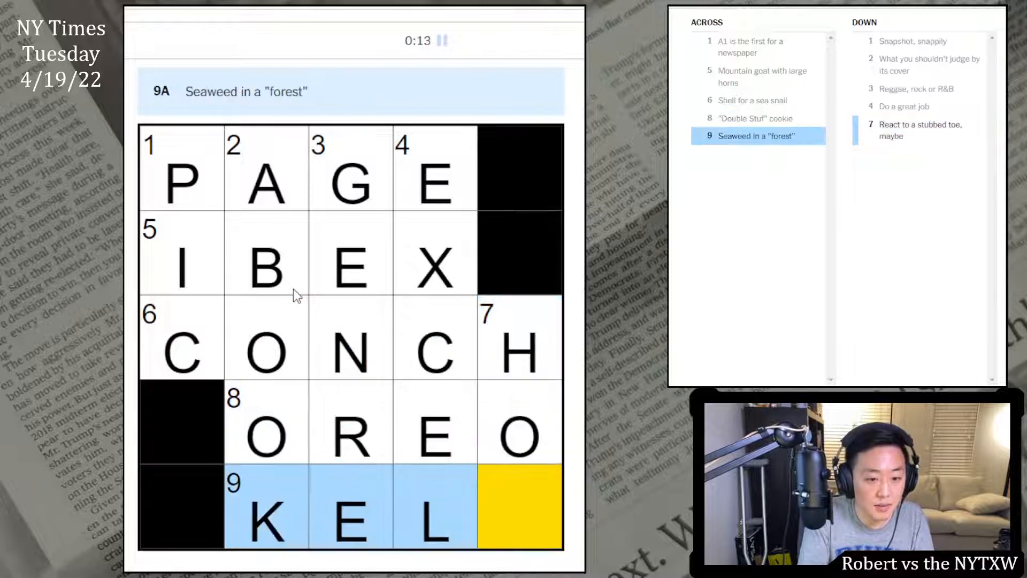
type("op")
left_click(293, 288)
Step: Review the solved Mini's answers and clues, ending back at the hub with the 780-day streak
key("Left")
key("Left")
key("Left")
key("Up")
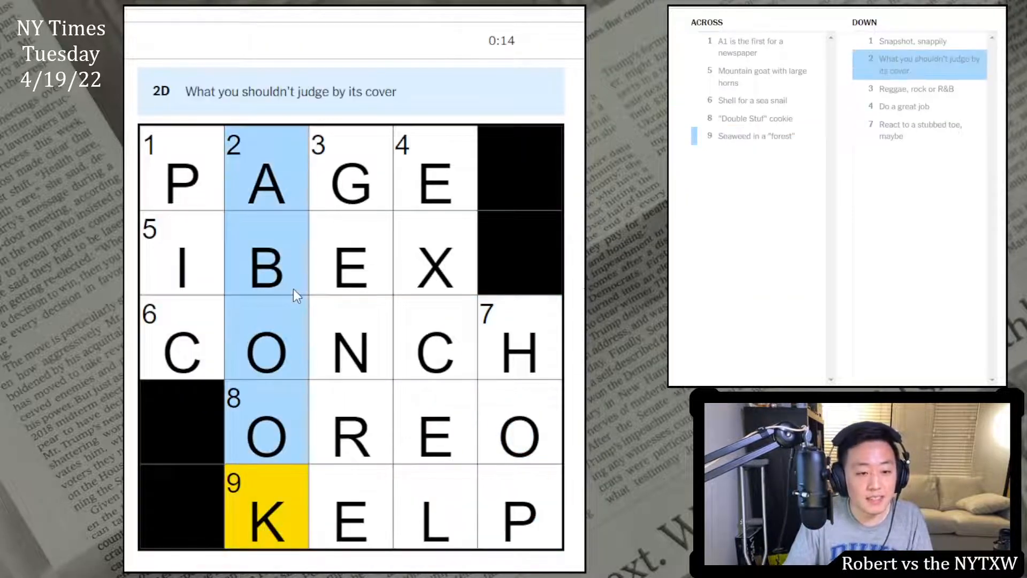
key("Up")
key("Up")
key("Up")
key("Up")
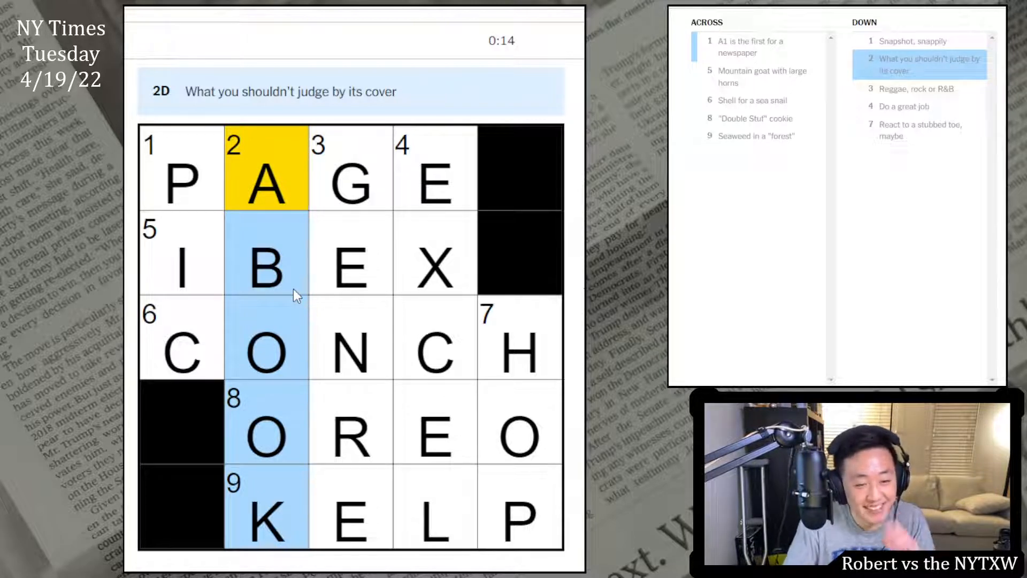
key("shift+Tab")
key("Tab")
key("Tab")
key("Tab")
key("Tab")
key("Tab")
key("Tab")
key("Tab")
key("Tab")
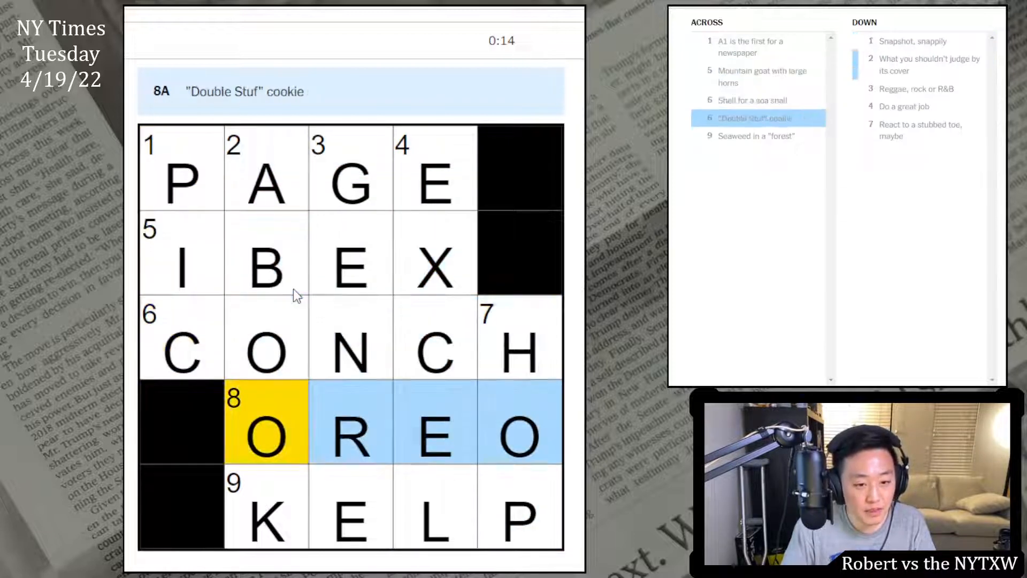
key("Tab")
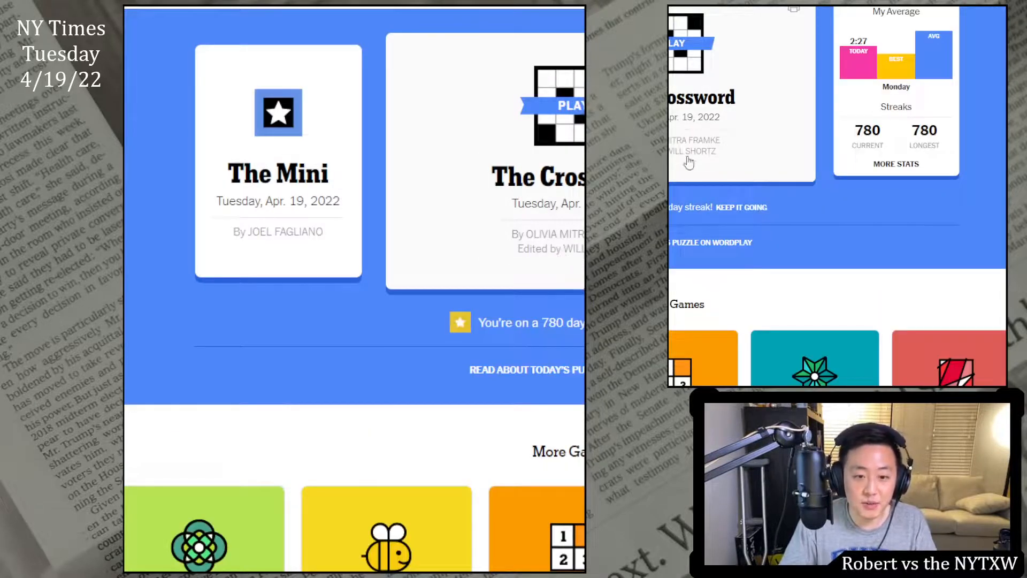
Step: Open Tuesday's April 19 main Crossword with an empty grid and the timer starting
left_click(544, 270)
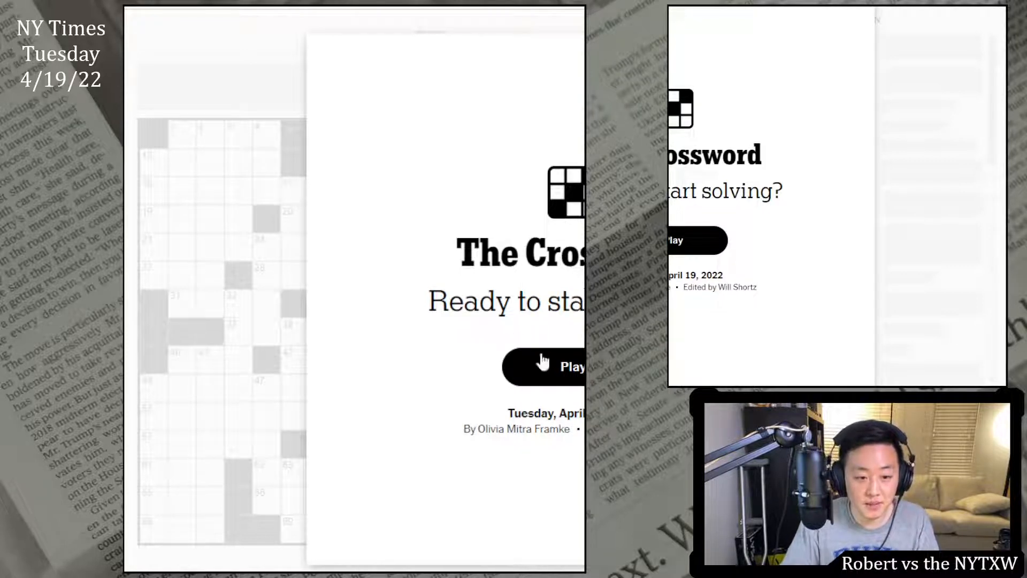
Step: Start the Crossword and fill the northwest downs 1-, 3- and 4-Down and clue 5, including ADOPTED and GOGH
left_click(572, 368)
key("Down")
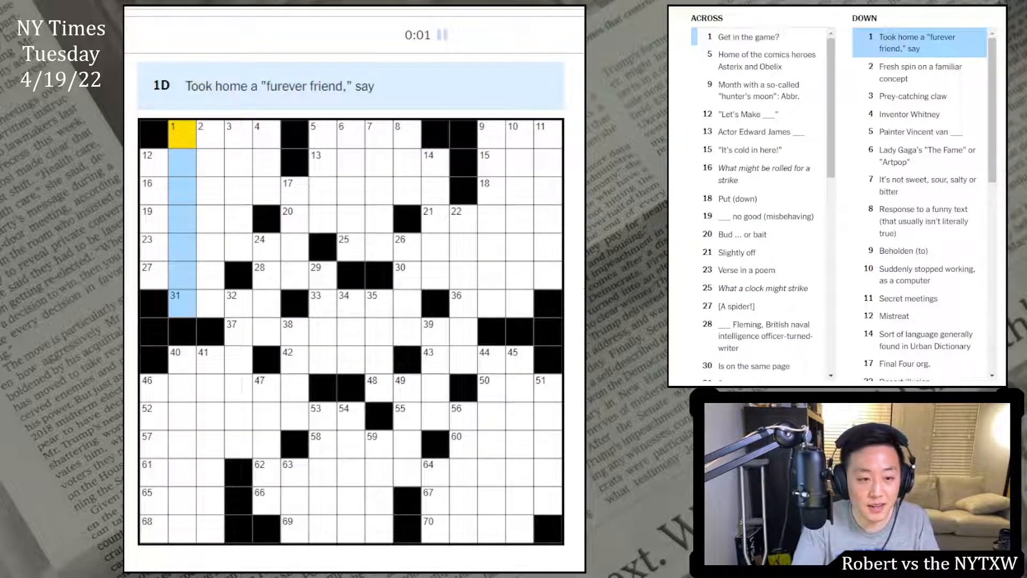
type("ADOP")
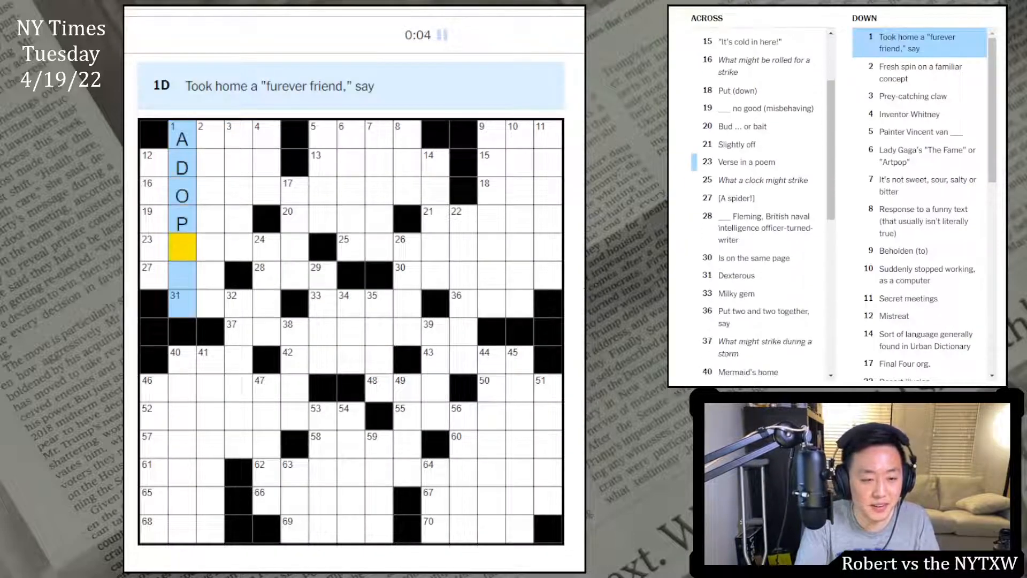
type("TED")
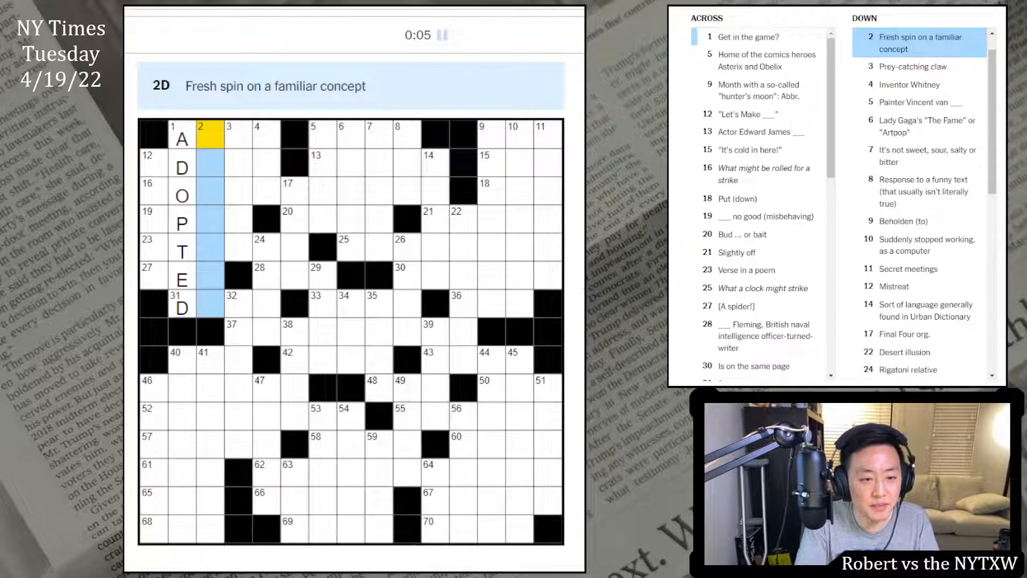
key("space")
key("Right")
key("space")
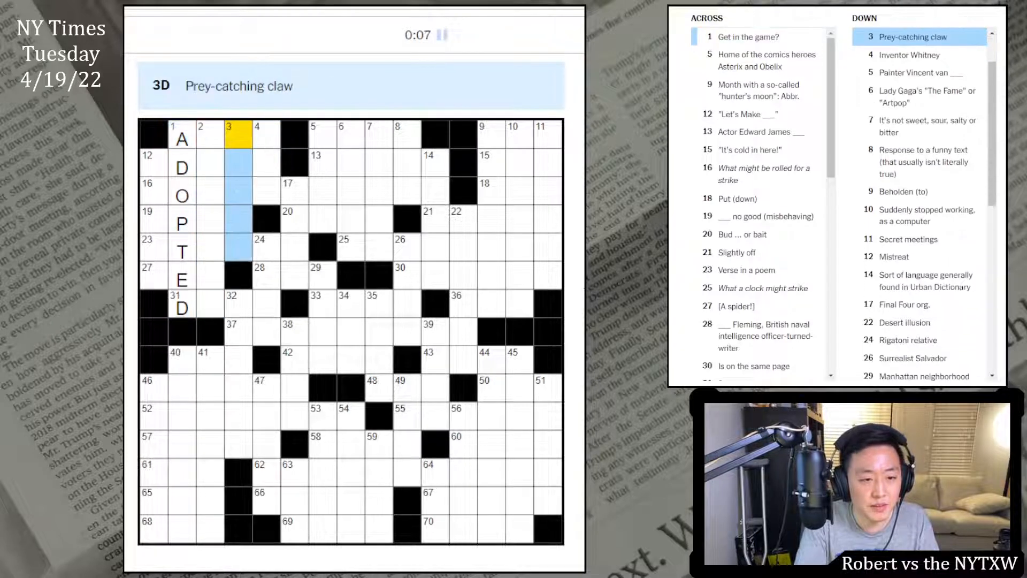
key("Tab")
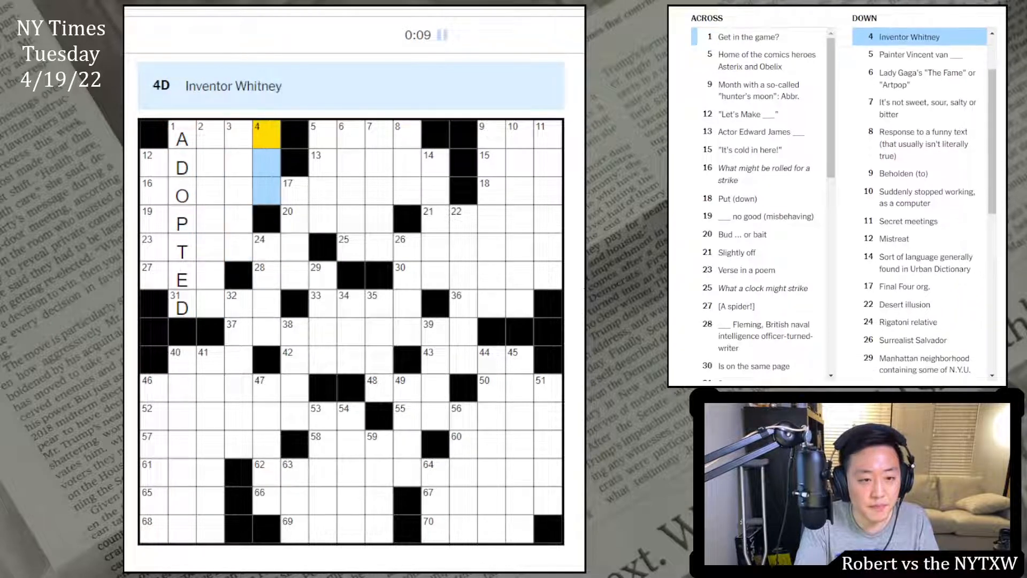
type("el")
key("space")
key("space")
type("i")
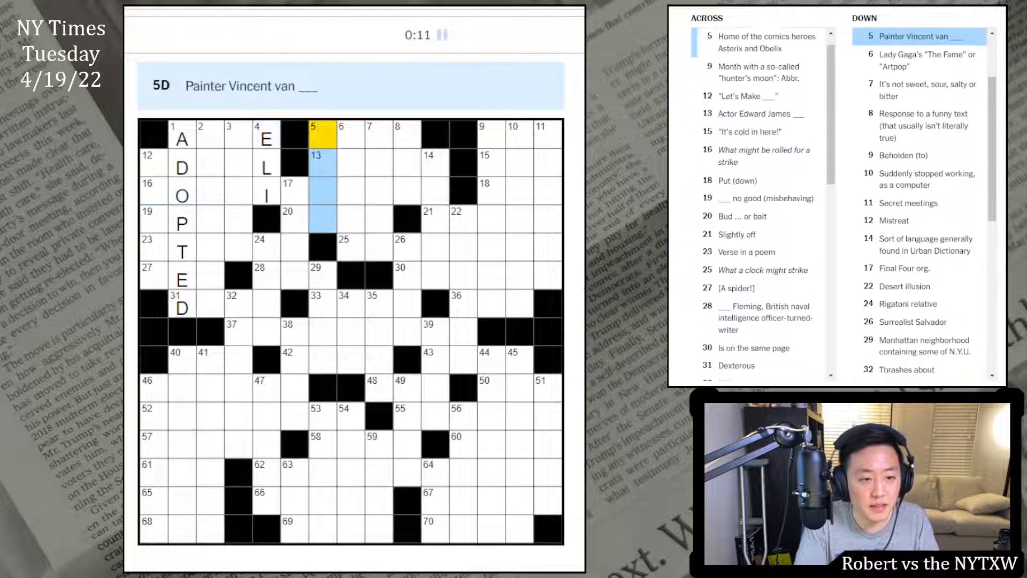
key("space")
key("space")
type("gogha")
key("space")
key("space")
type("lbu")
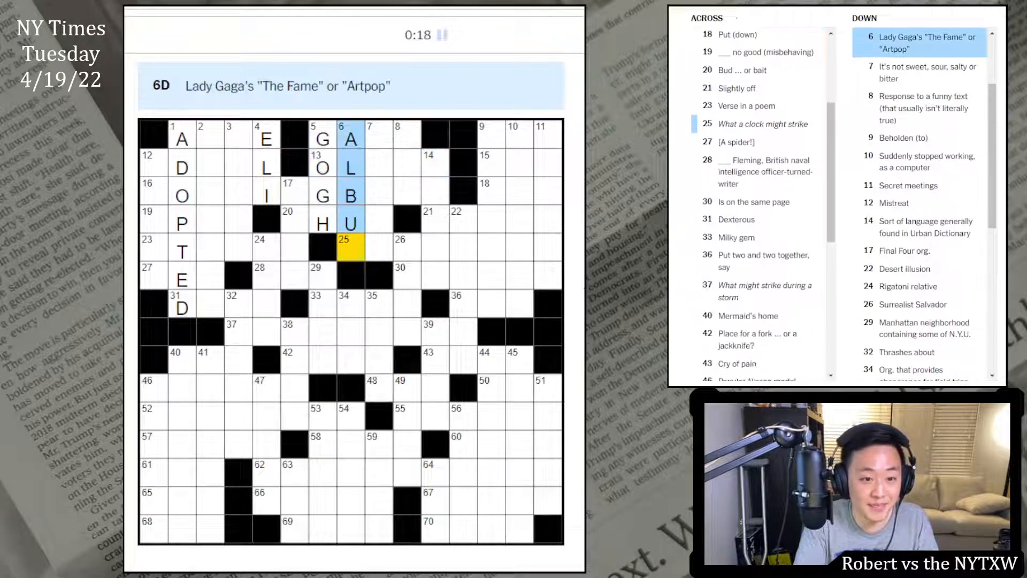
type("mumamilo")
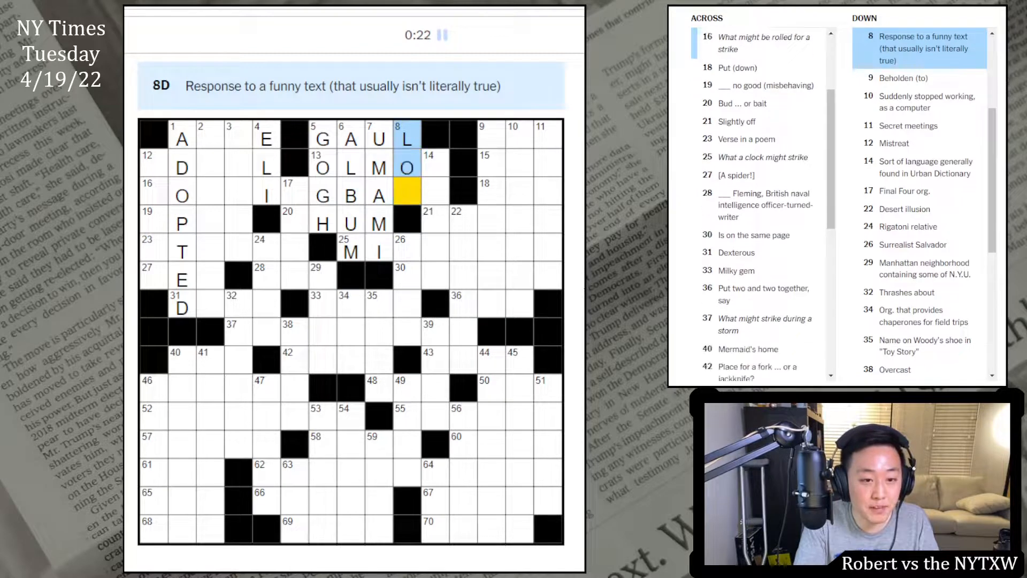
Step: Fill 8-Down, 16-Across and 17-Down toward BOWLINGBALL and NCAA, moving on to 28-Across/24-Down
key("space")
type("l")
key("space")
key("space")
type("lbwl")
key("space")
type("nc")
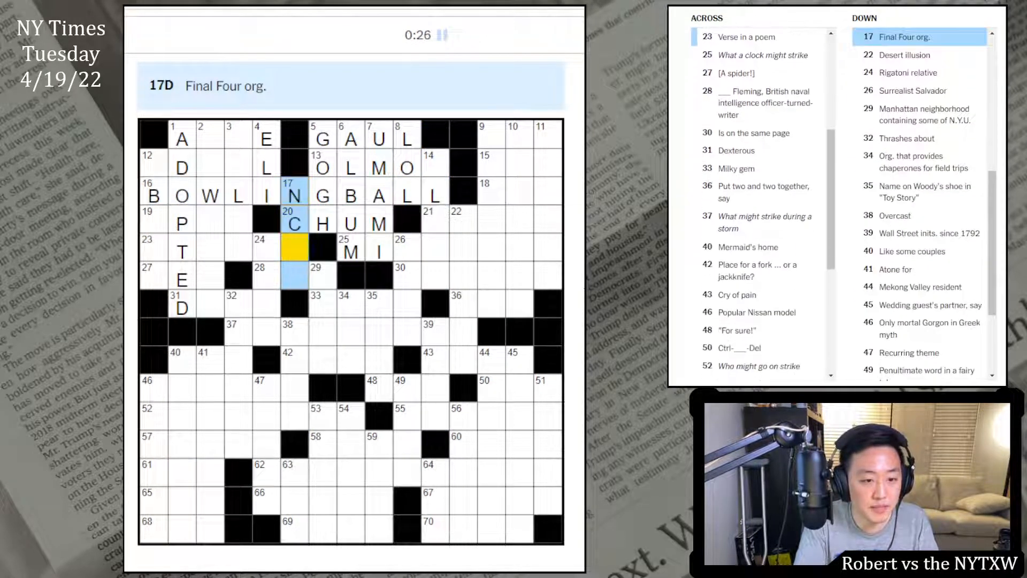
type("aa")
key("Right")
key("Right")
type("n")
key("space")
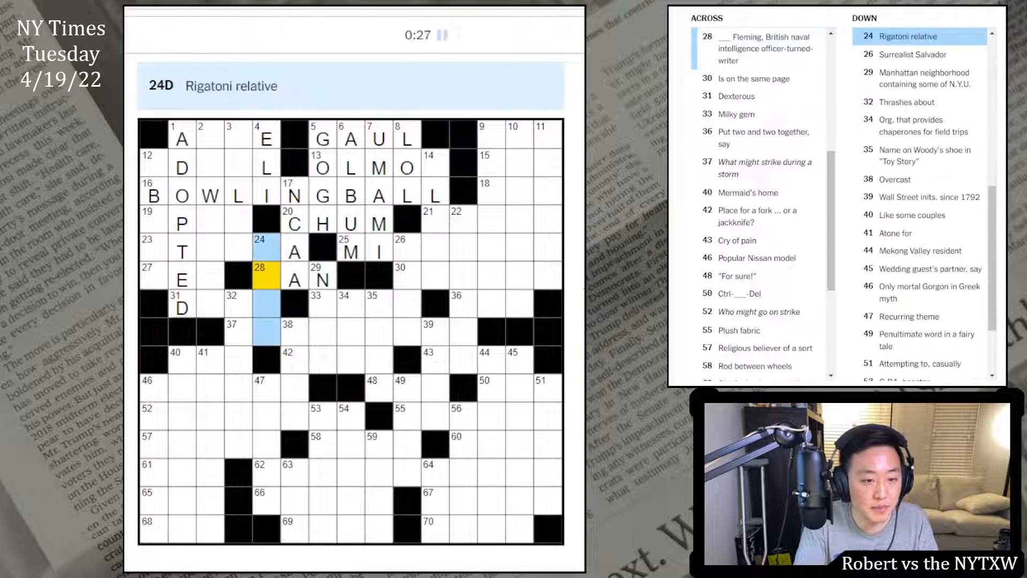
type("iti")
Step: Fill 23-Across, 3-Down, 2-Down, 12-Down, 26-Down and 25-Across in the upper left
key("space")
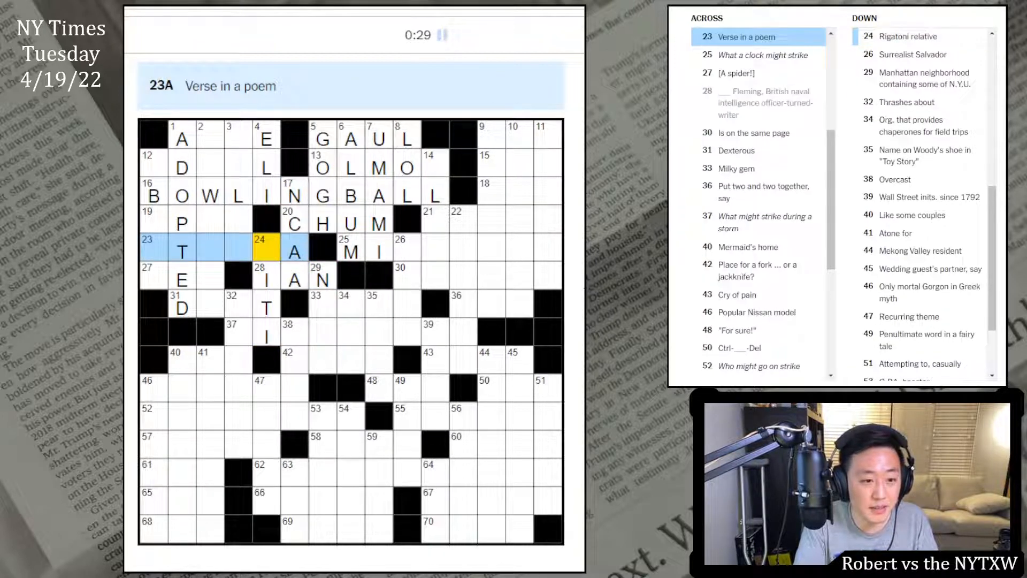
type("zsan")
key("space")
key("Up")
key("Up")
key("Up")
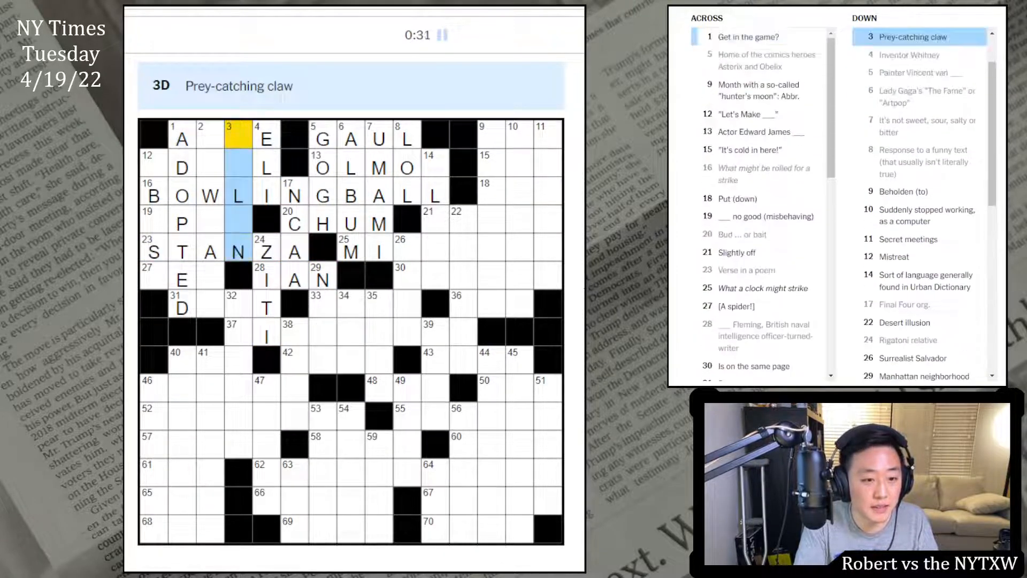
type("ta")
key("space")
type("ou")
key("space")
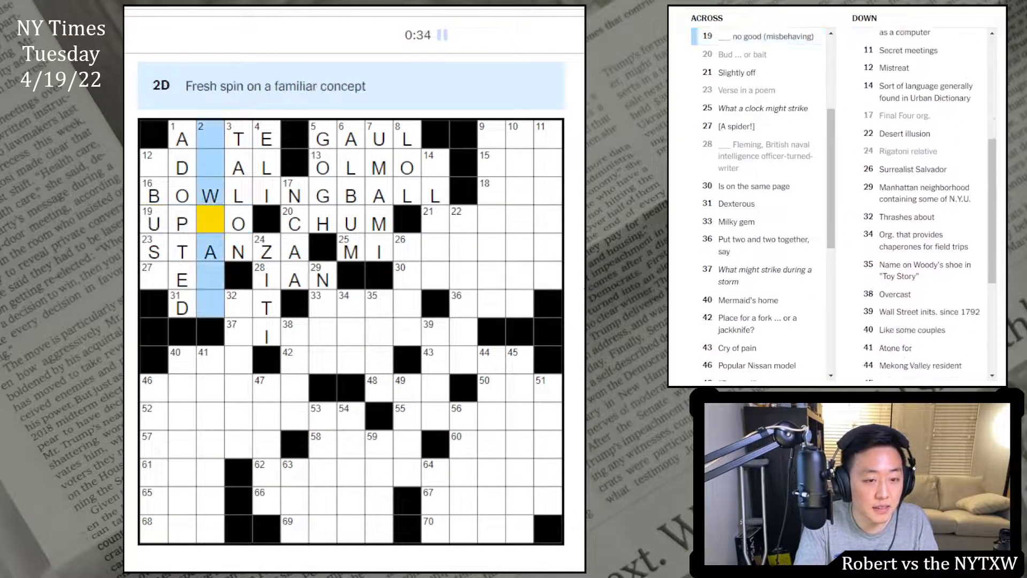
type("t")
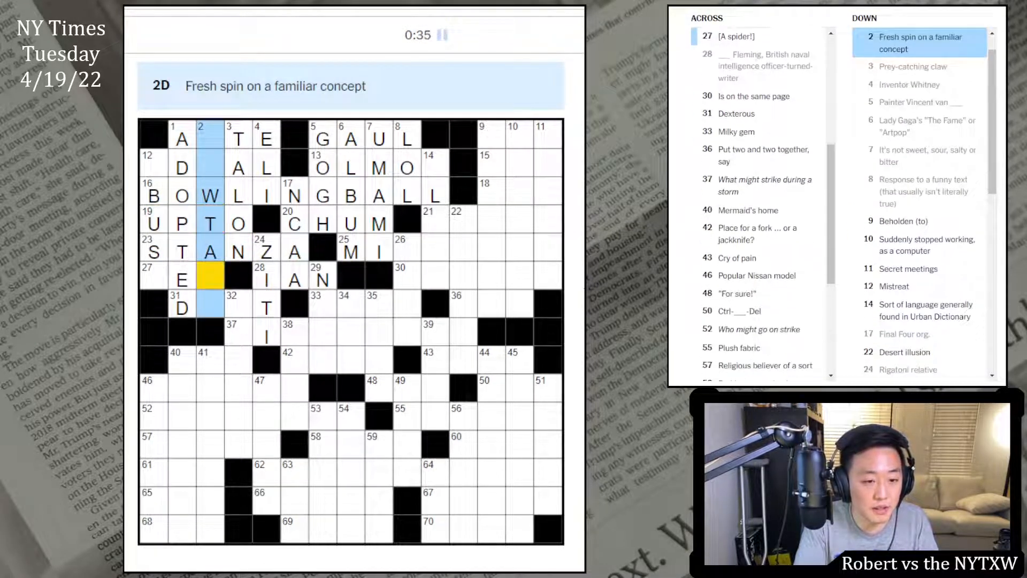
type("ken")
key("space")
type("e")
key("space")
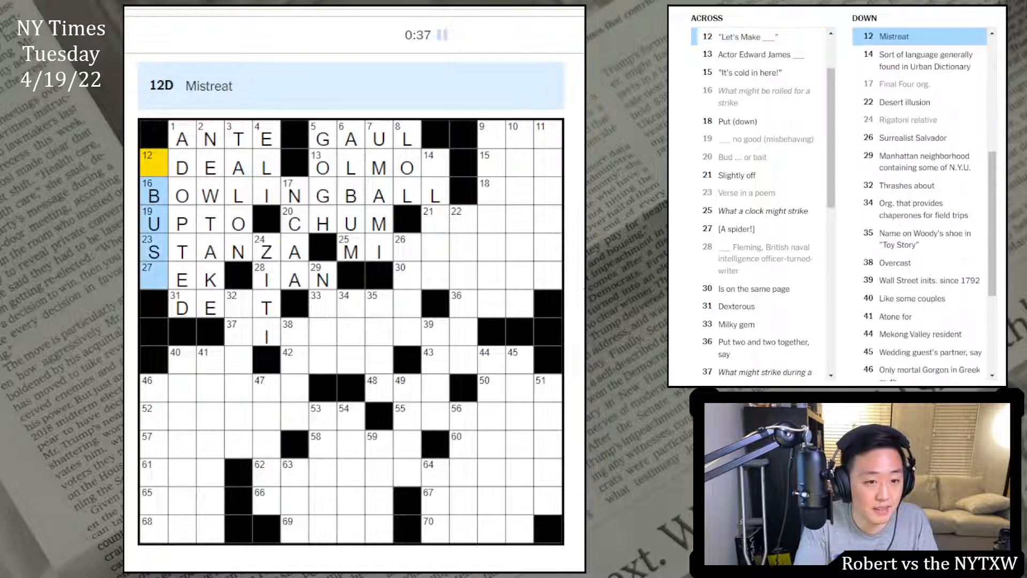
type("ae")
key("space")
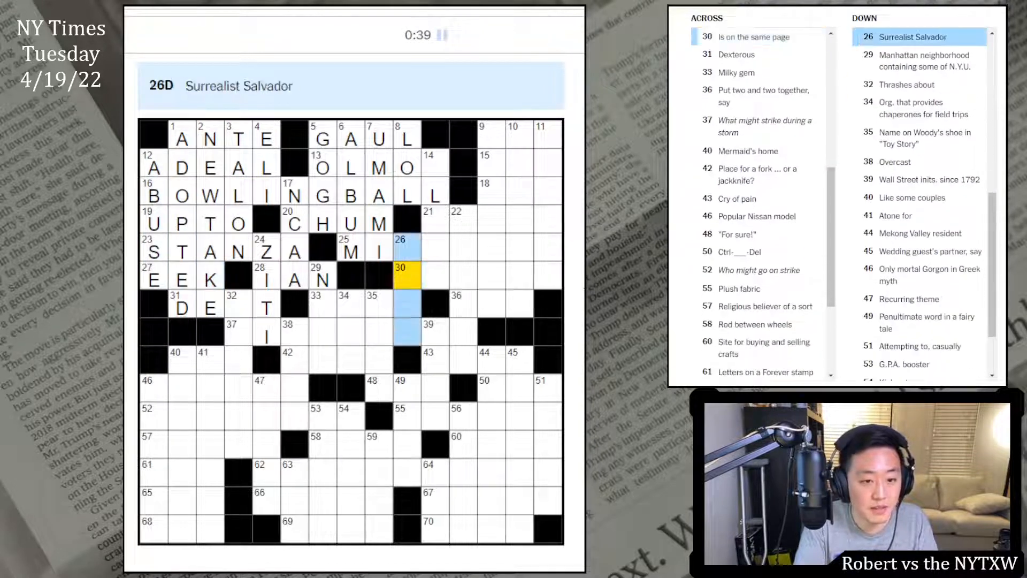
type("ali")
key("space")
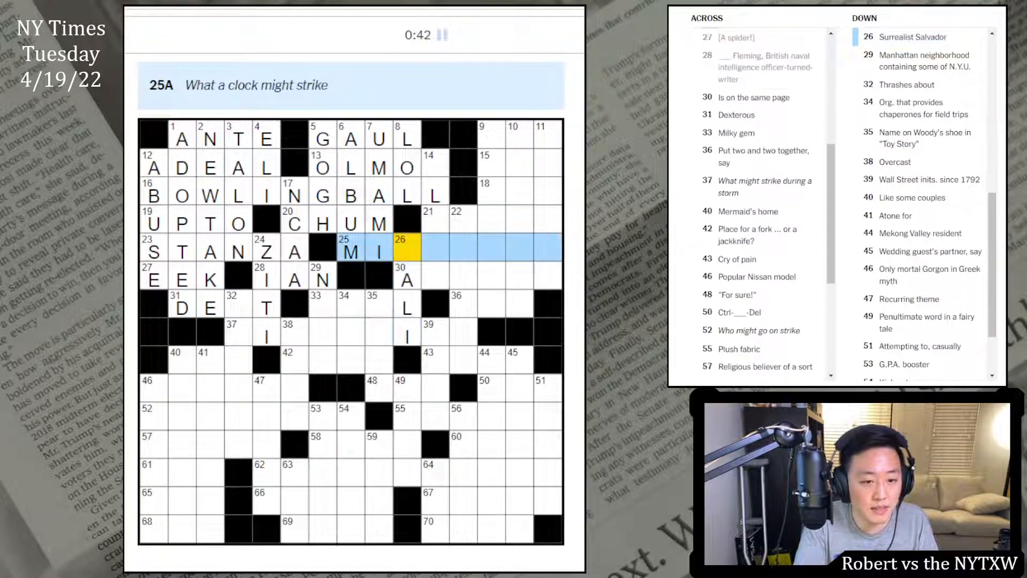
type("dnigh")
Step: Fill the top-center answers 11-Down, 21-Across, 10-Down, 30-Across, 9-Across and 14-Down
key("space")
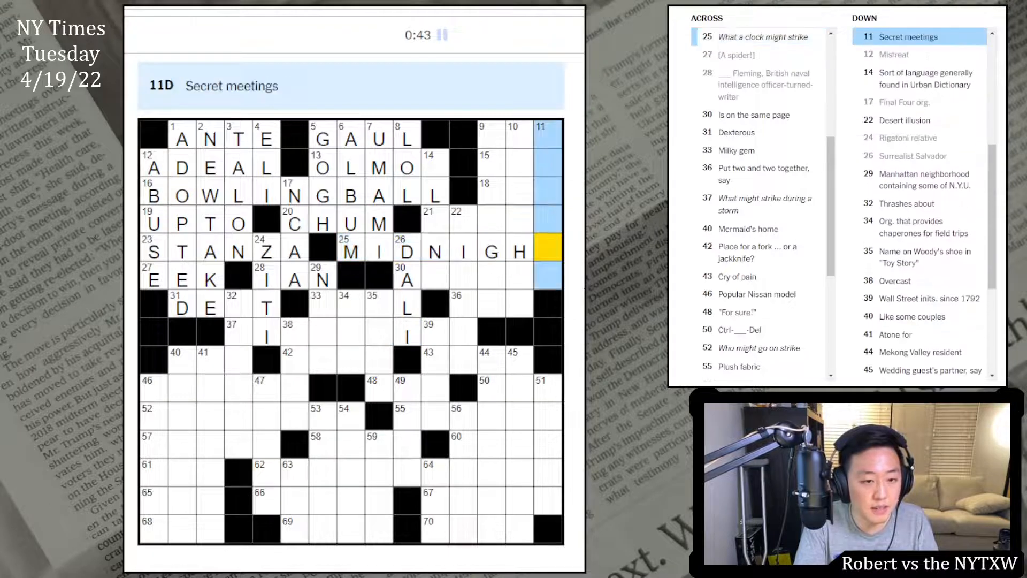
type("tstry")
key("space")
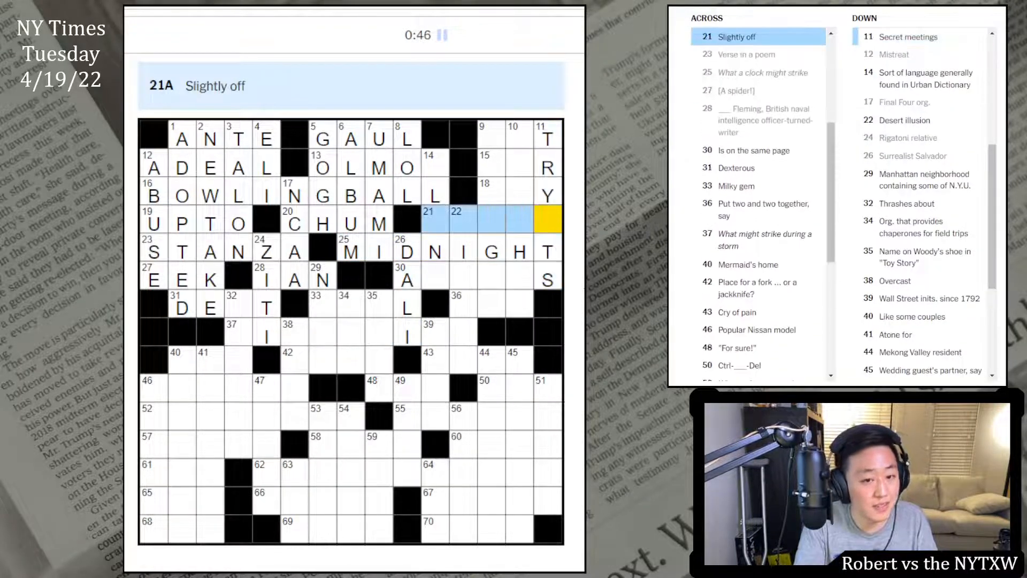
type("sami")
key("space")
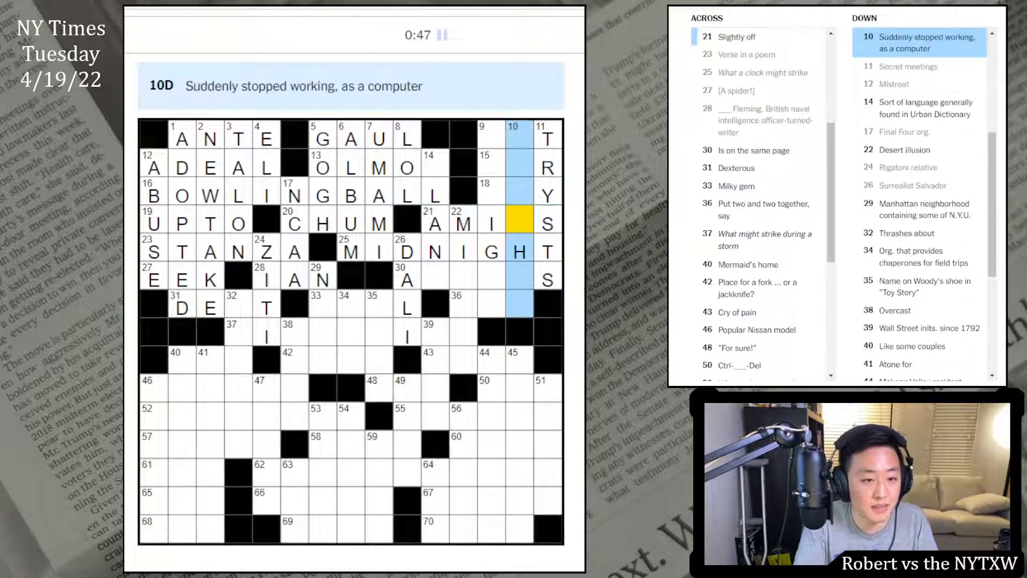
type("s")
key("space")
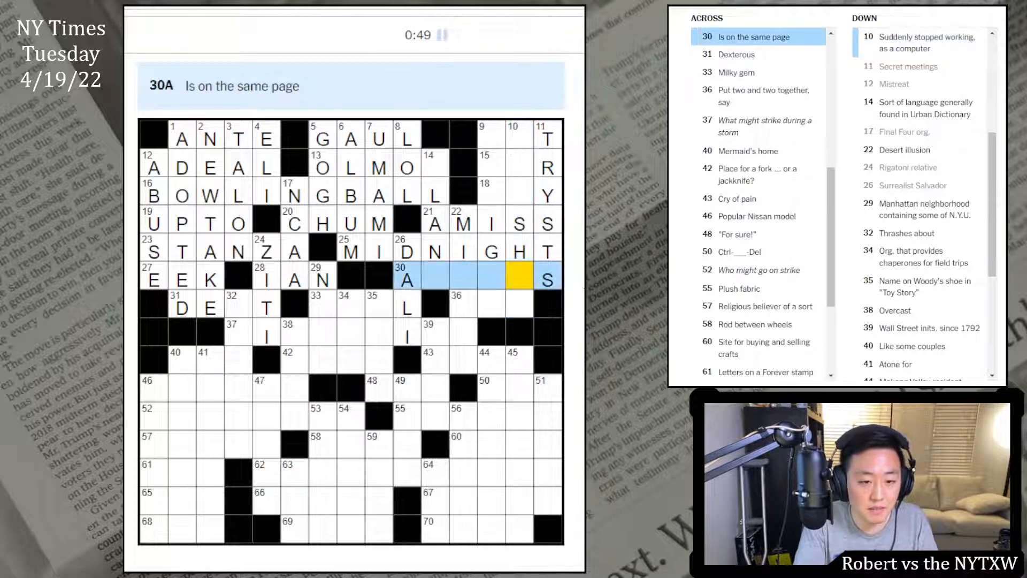
type("egre")
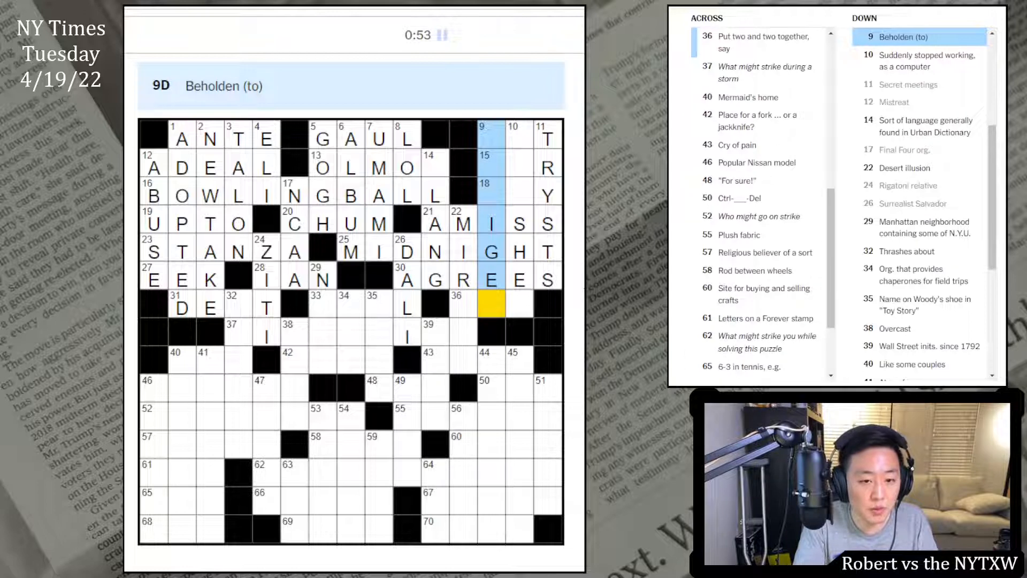
key("Tab")
key("space")
key("Tab")
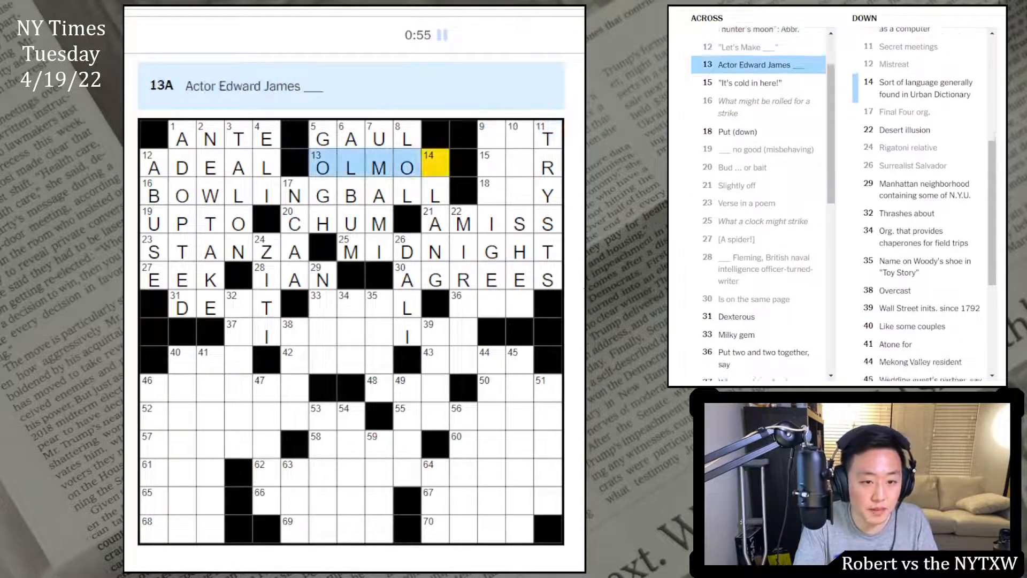
key("space")
type("s")
Step: Fill 15-Across, 9-Down, 36-Across, the down below ADD, 43-Across and 44-Down
key("space")
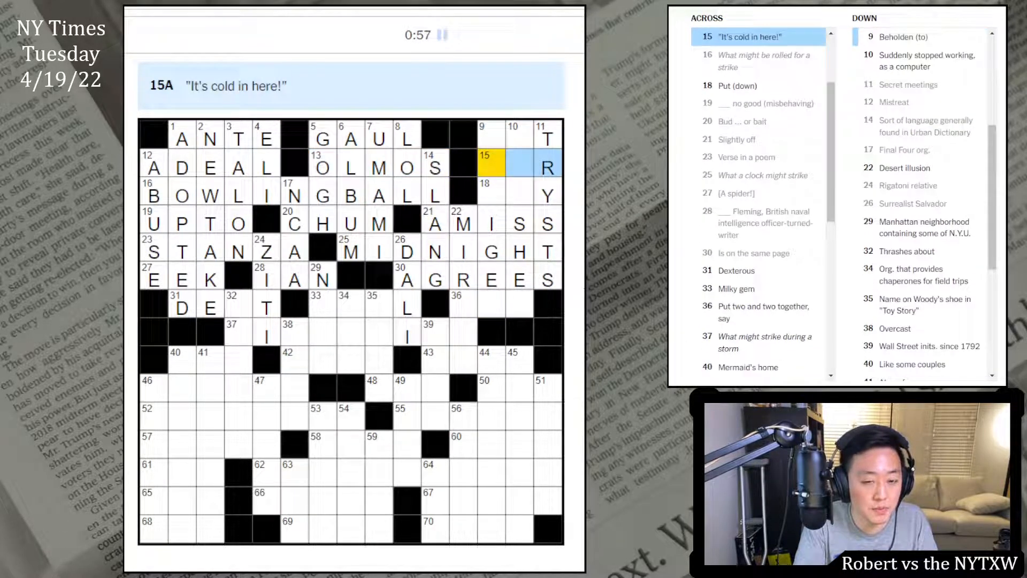
type("b")
key("space")
type("rad")
key("space")
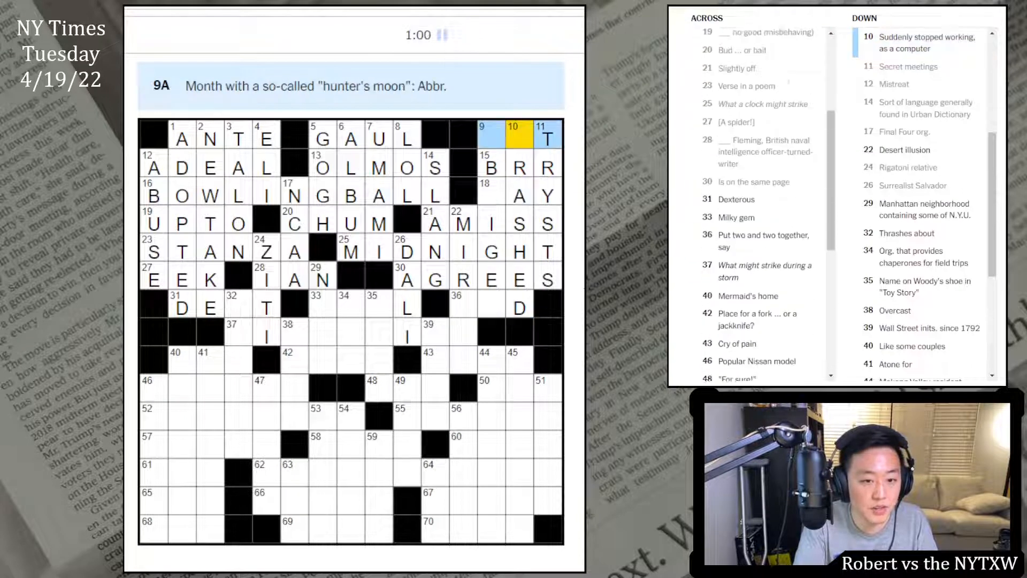
type("c")
key("space")
type("ol")
key("space")
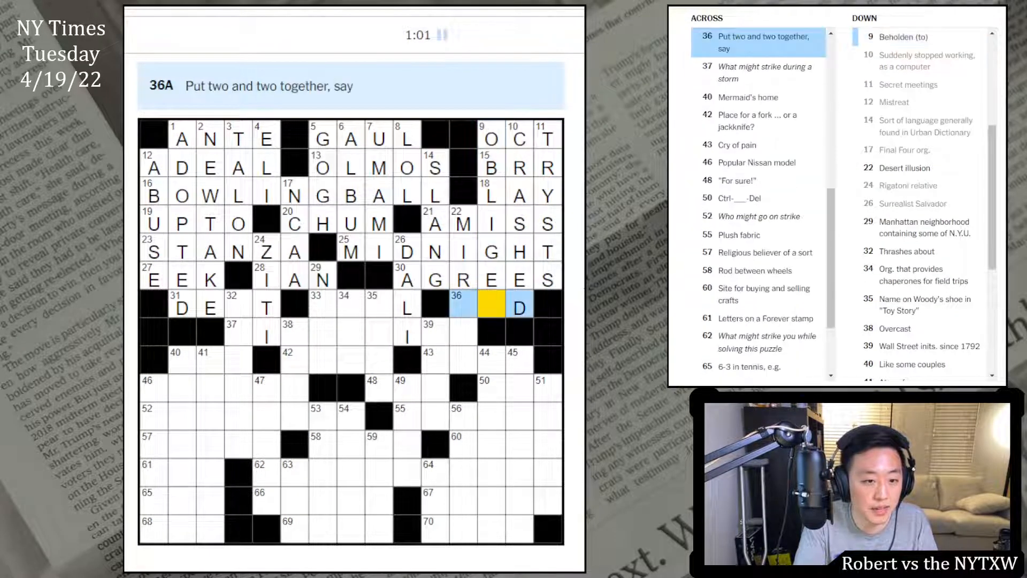
type("d")
key("space")
type("ag")
key("space")
type("e")
key("space")
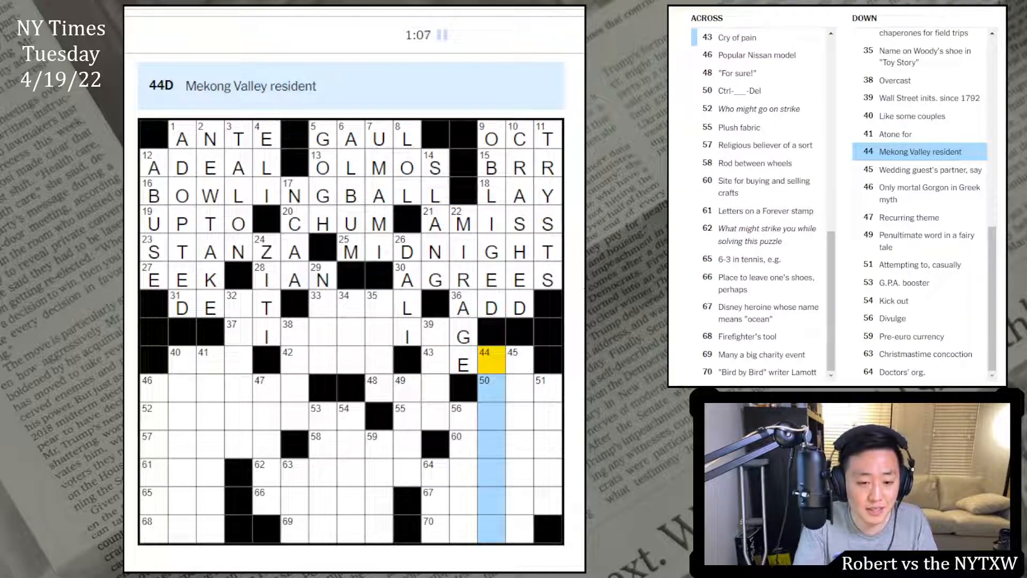
Step: Fill 42-Across, 38-Down, the 46-Across row, 46-Down and finish 68-Across
key("space")
key("shift+Tab")
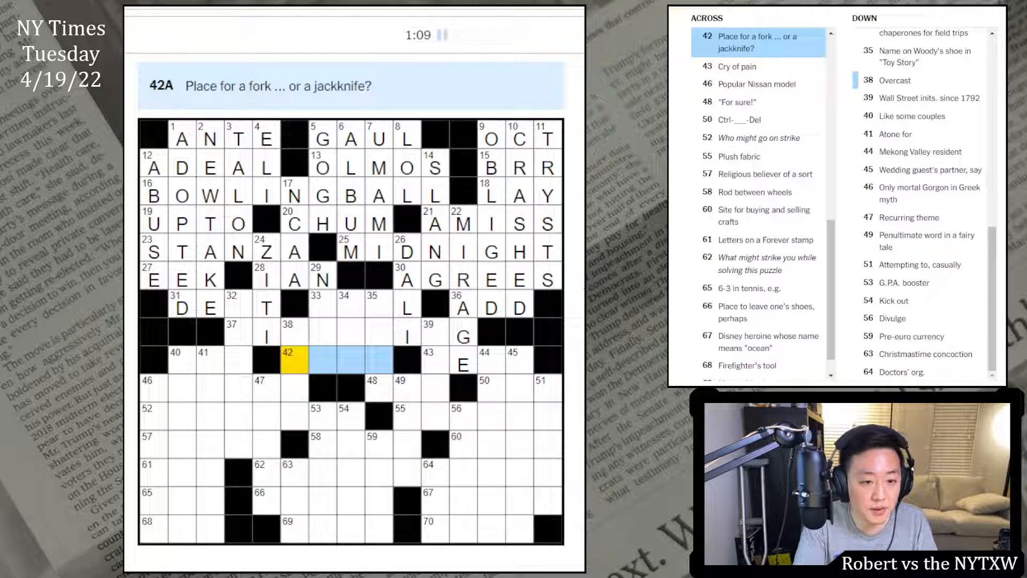
key("space")
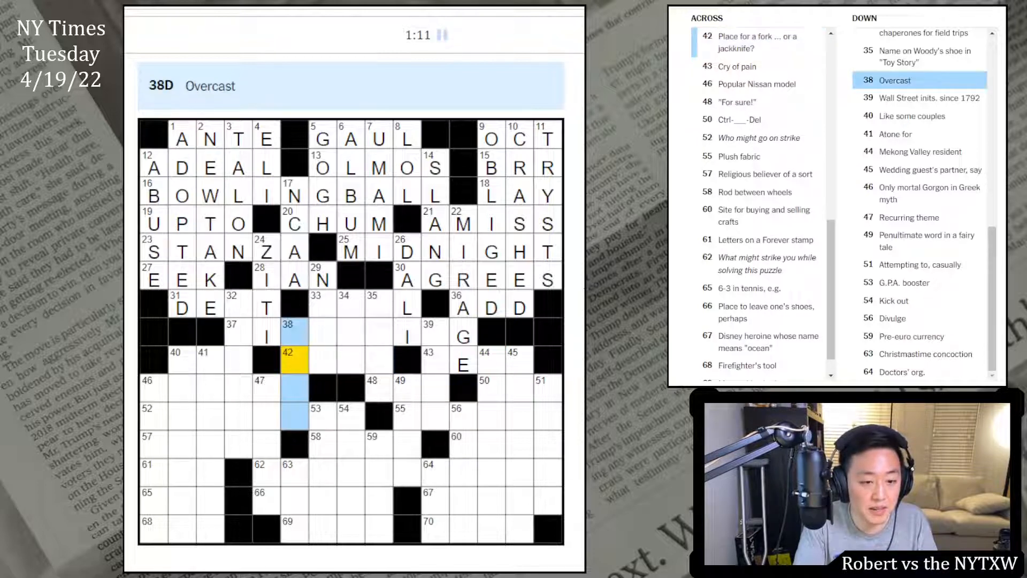
key("space")
key("space")
type("R")
key("space")
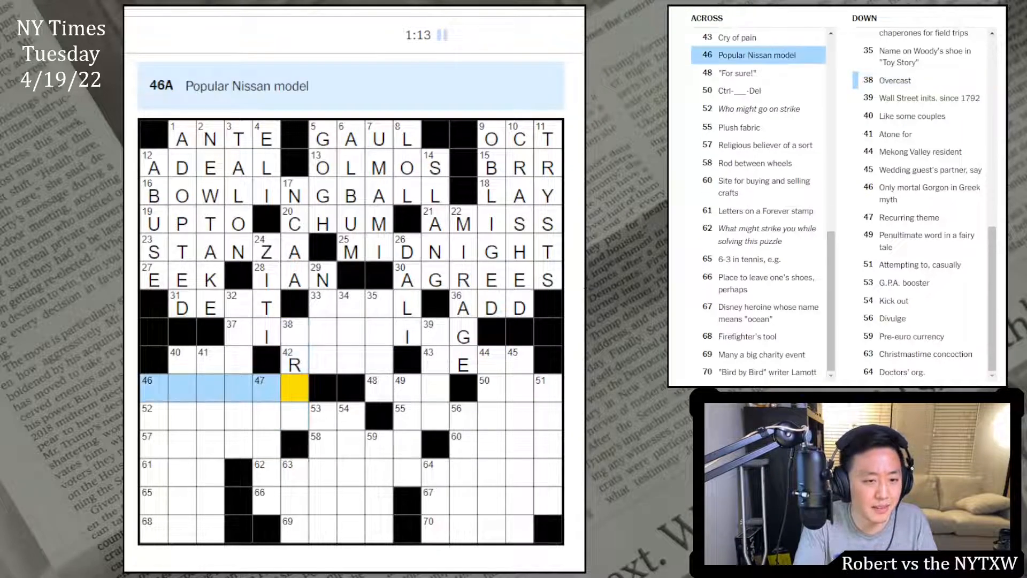
type("A")
key("space")
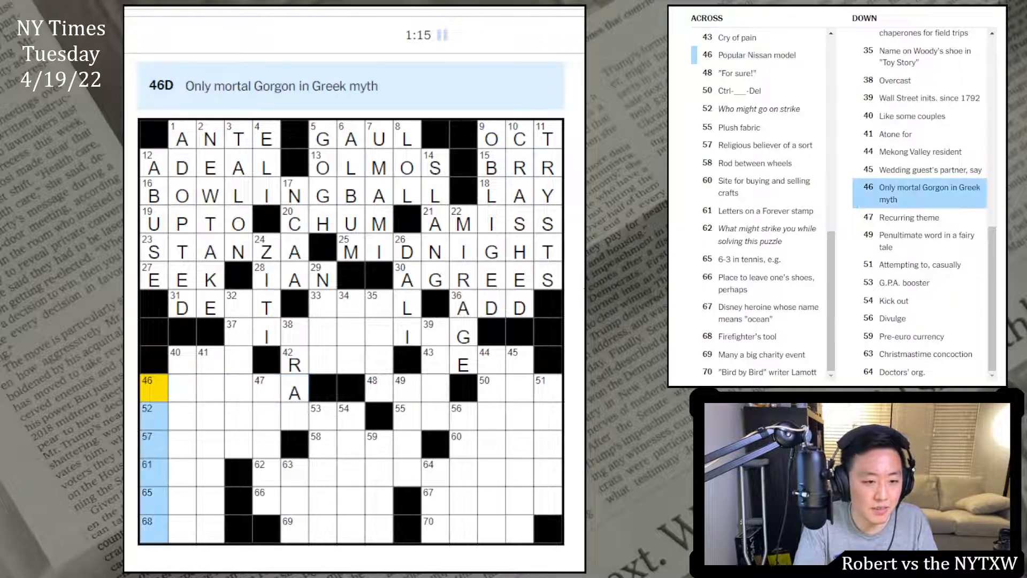
type("MEDUSAX")
key("space")
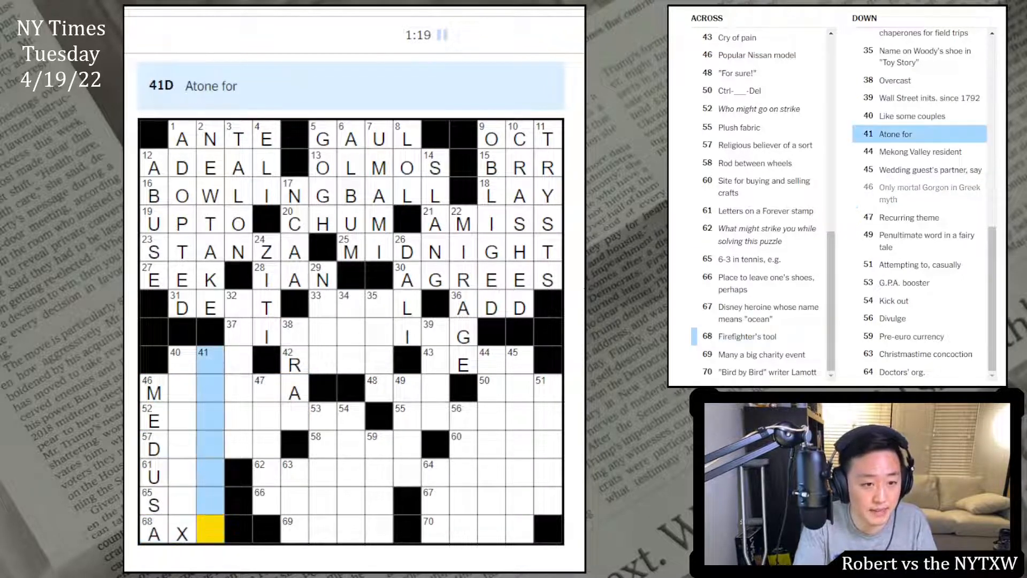
type("E")
Step: Fill 40-Across, 40-Down, 41-Down and 47-Down, then work back through 43-, 42- and 37-Across
key("space")
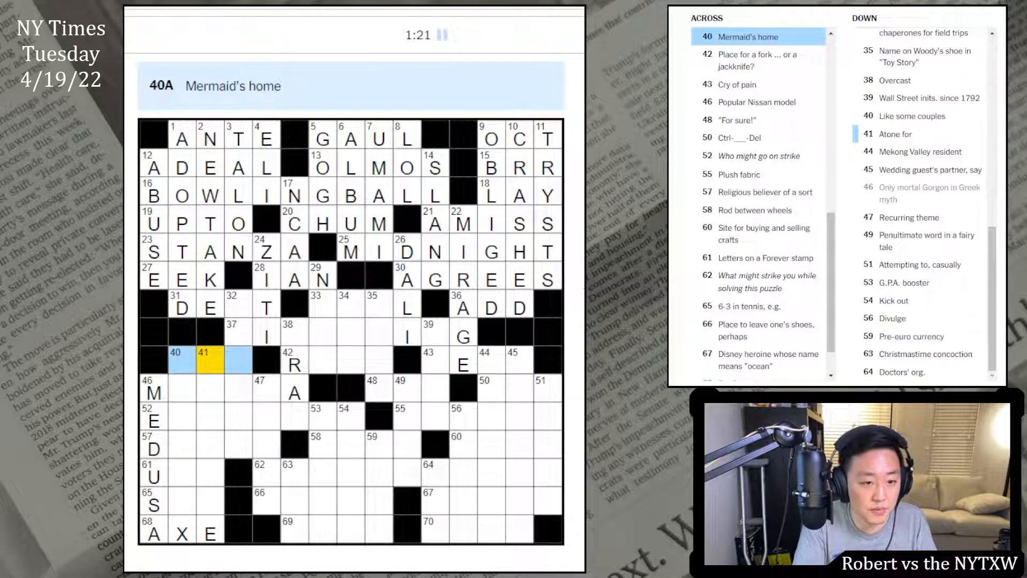
type("EA")
key("space")
type("S")
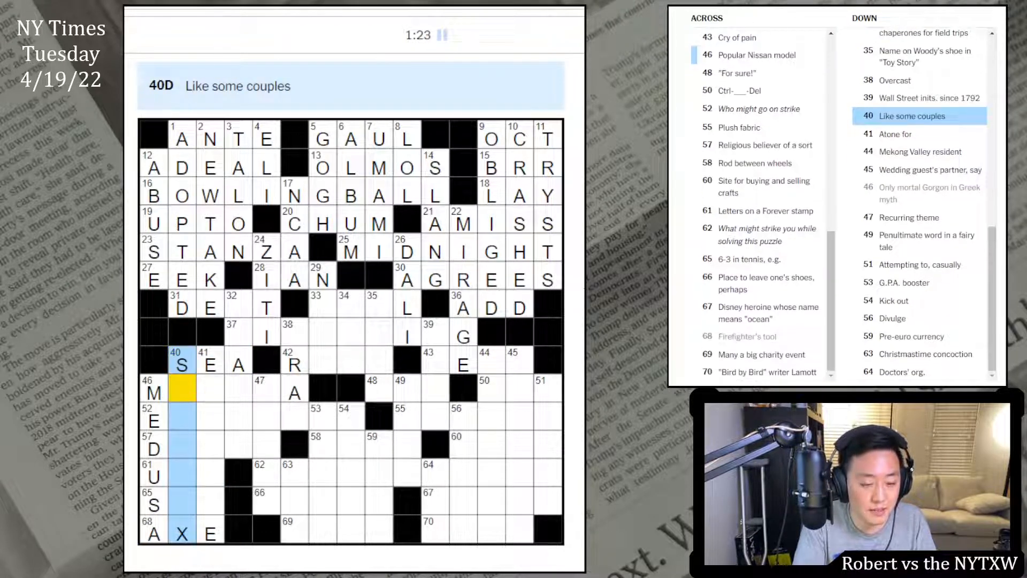
type("AMES")
key("space")
type("E")
key("space")
type("T")
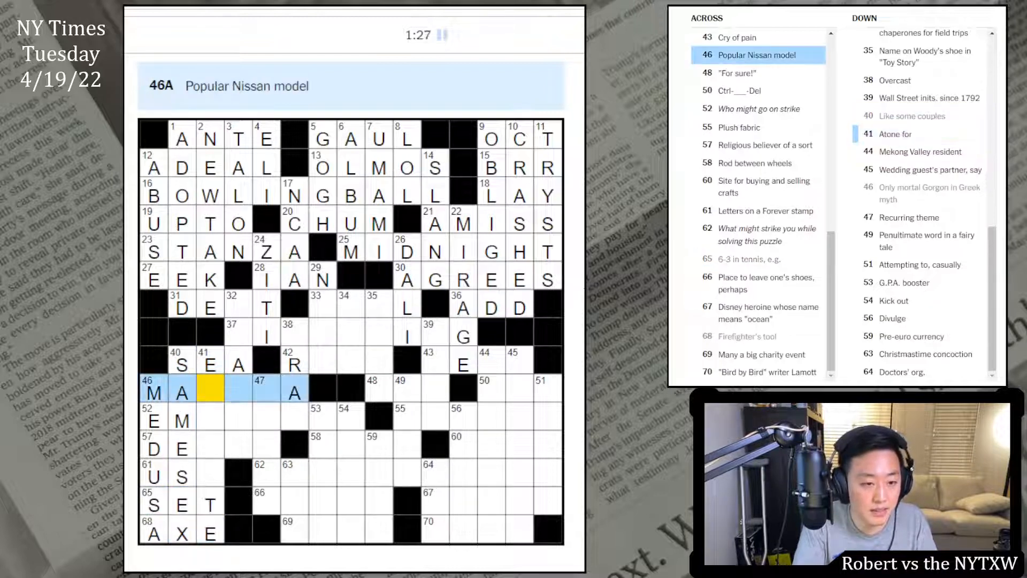
type("XI")
key("Down")
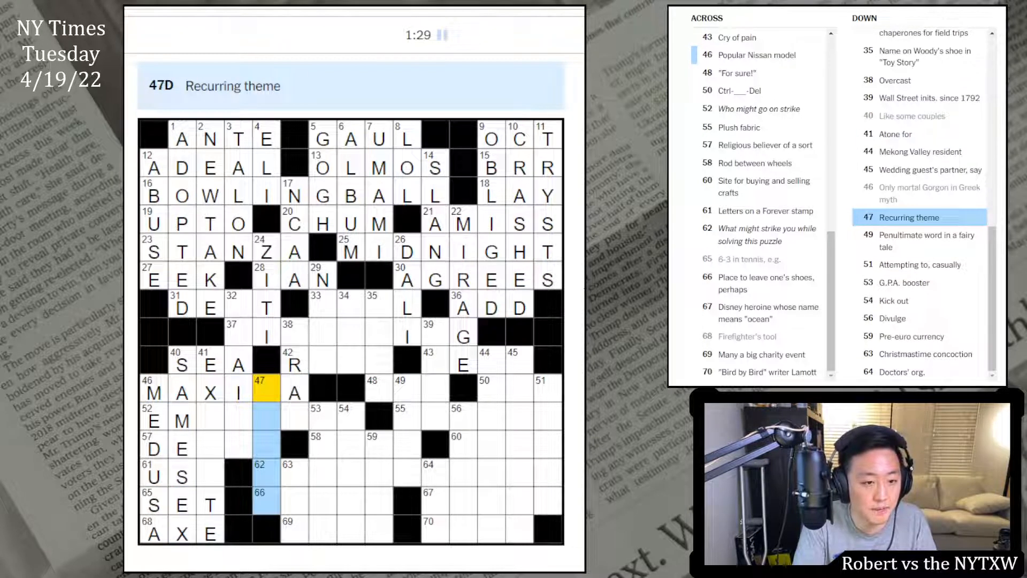
type("MOTIF")
key("shift+Tab")
key("space")
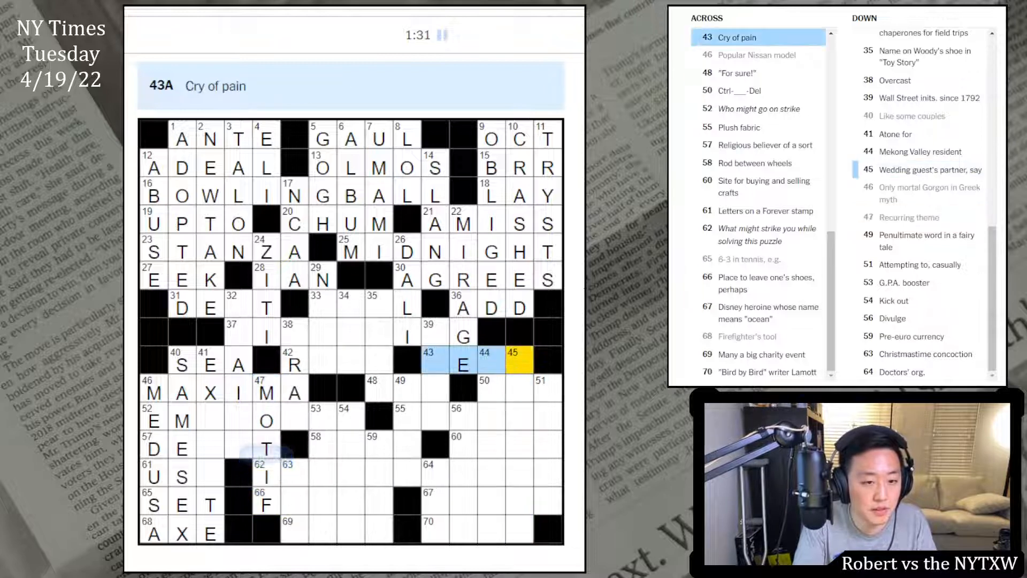
key("shift+Tab")
key("shift+Tab")
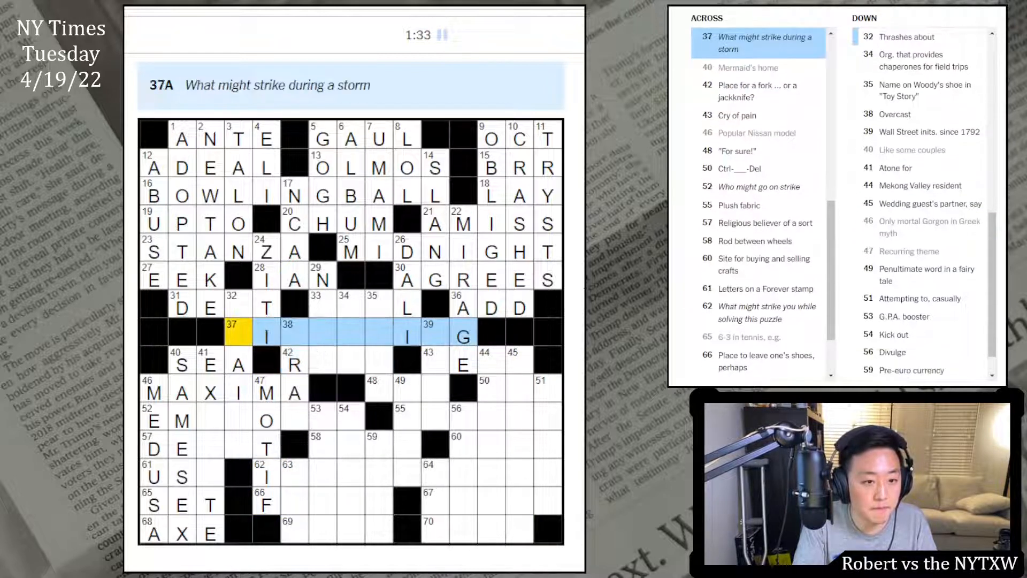
key("shift+Tab")
type("OP")
Step: Fill 35-Down, 42-Across and its crossing down, 52-Across and 32-Down in the middle
key("space")
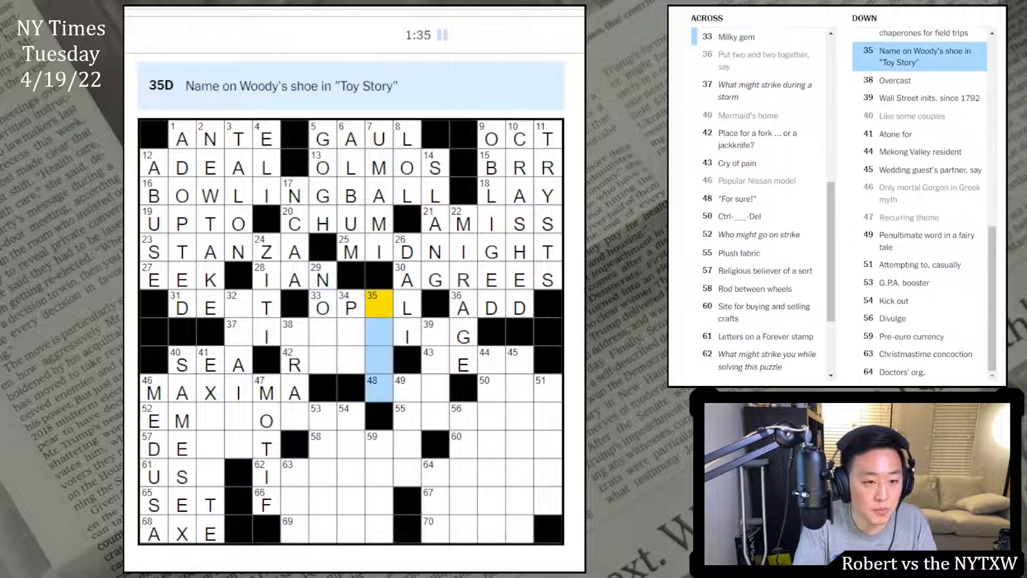
type("ANDY")
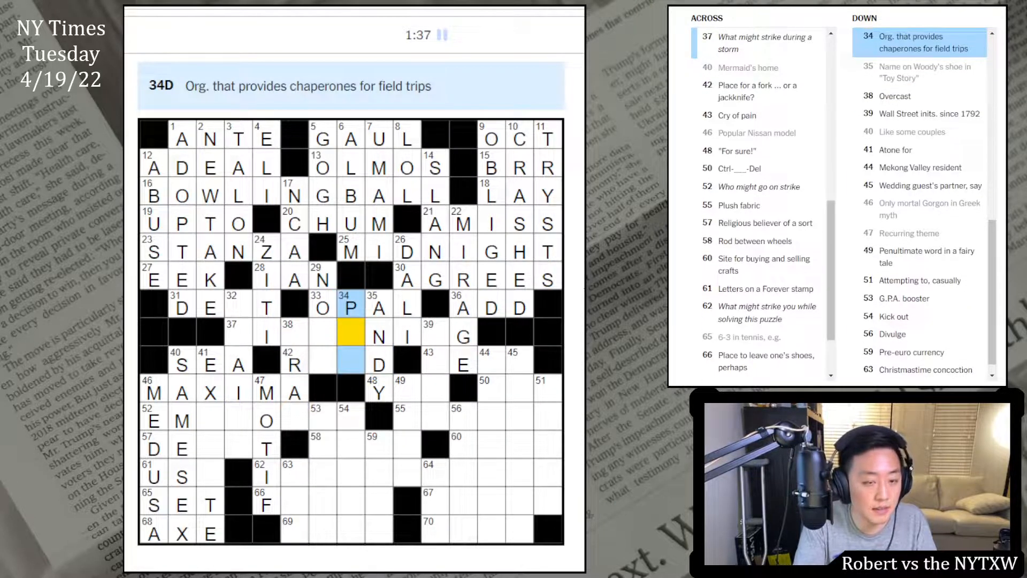
type("T")
key("space")
type("A")
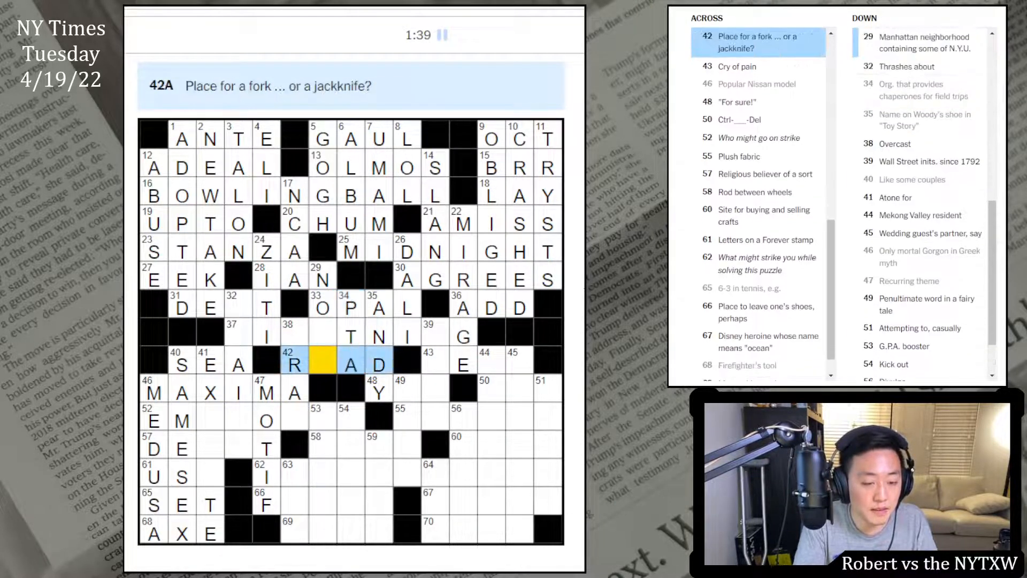
key("space")
type("OHNLG")
key("space")
type("YEEP")
key("space")
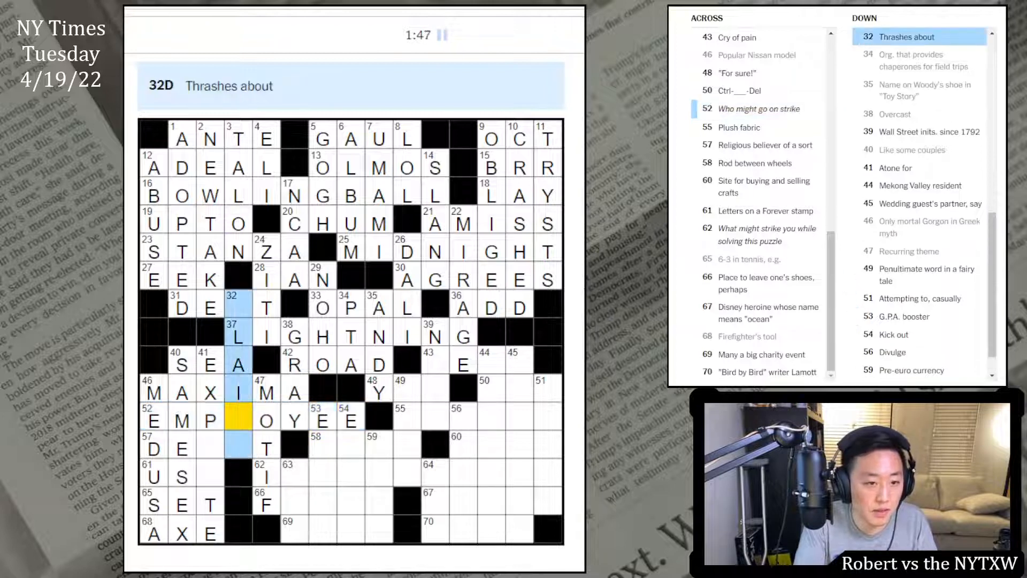
type("LSF")
Step: Fill the lower-left answers 39-Down NYSE and 57-Across DEIST with USA, then return to 41- and 44-Down
key("space")
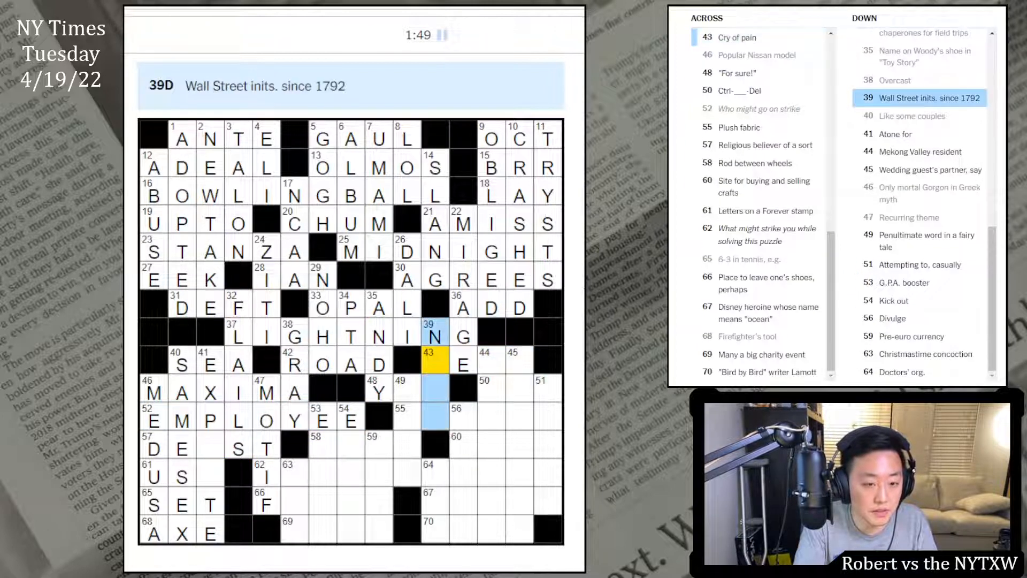
type("YSE")
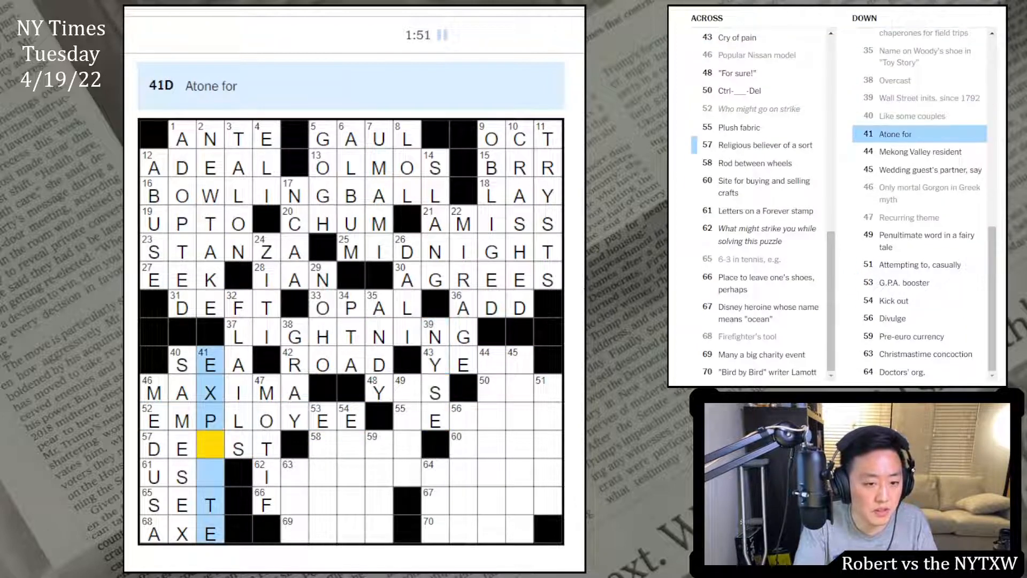
key("space")
key("space")
key("space")
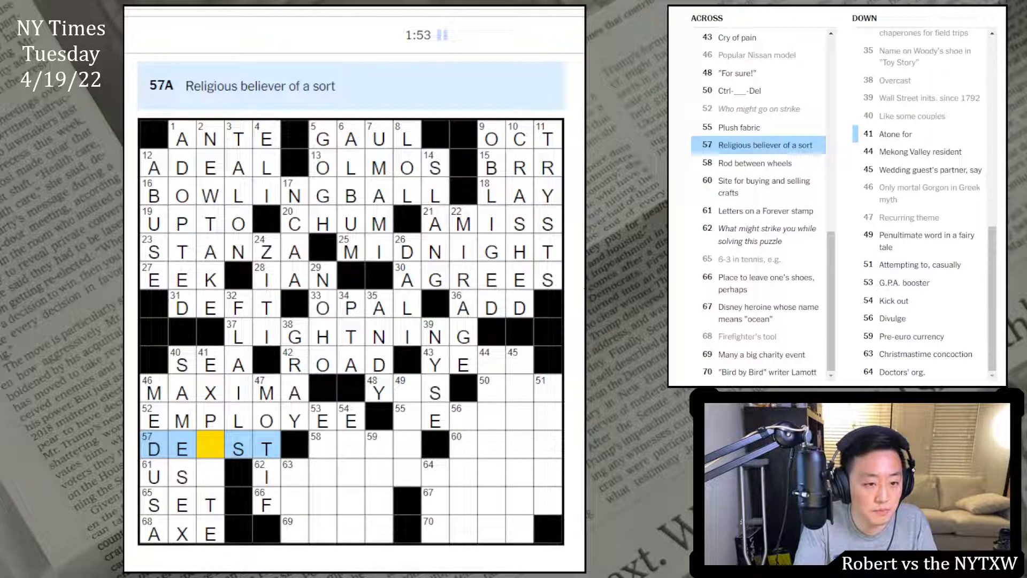
key("space")
type("I")
key("space")
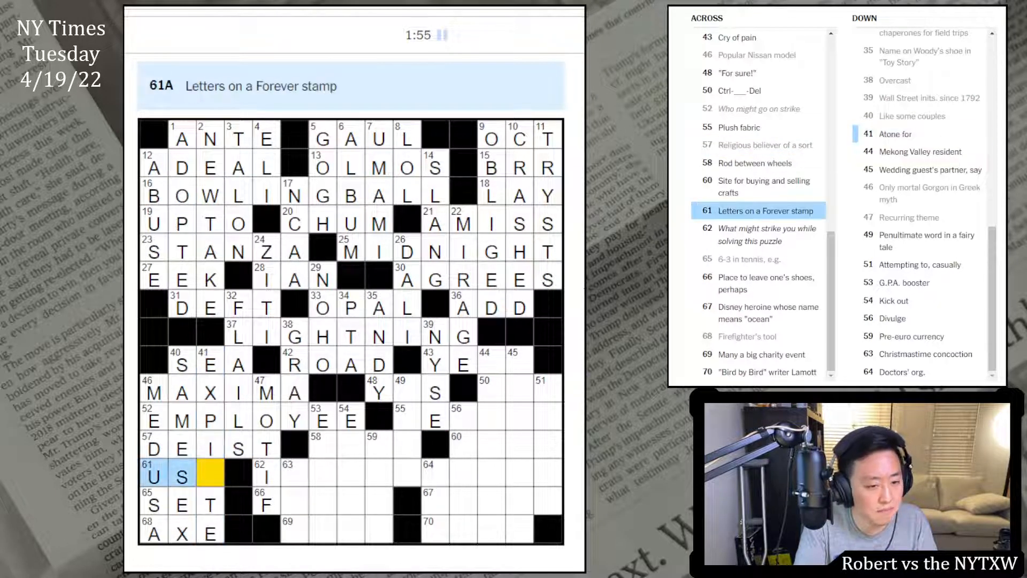
key("space")
Step: Fill 44-Down, 48-Across, 49-Down, 66-Across and MOANA at 67-Across, moving to 51-Down
key("Tab")
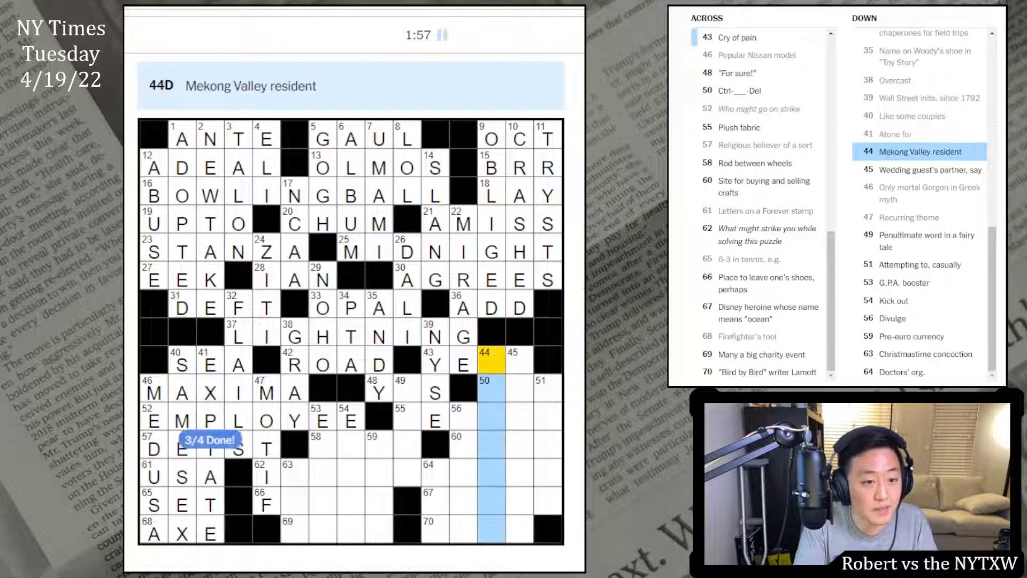
key("space")
key("Tab")
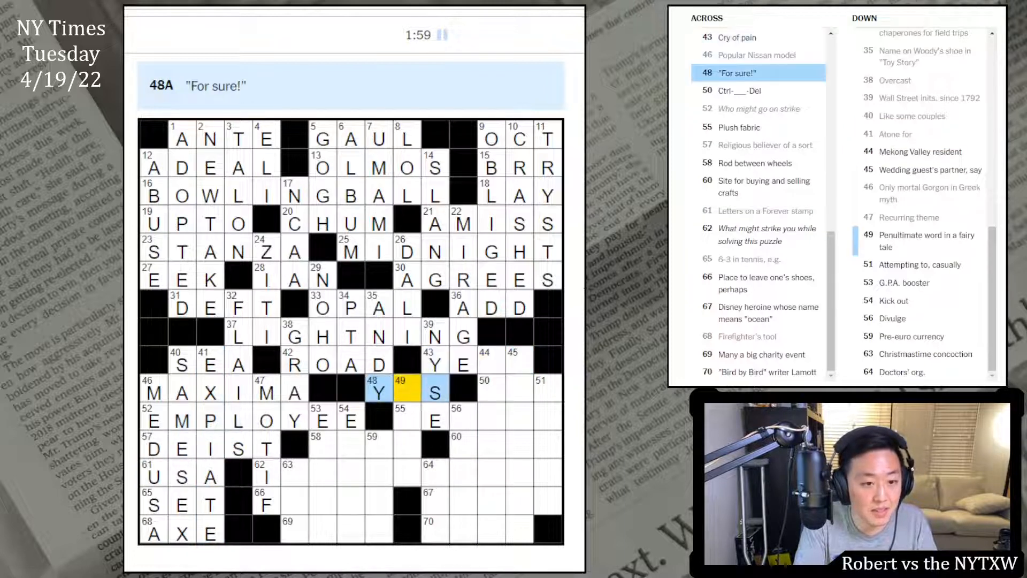
key("space")
type("EVE")
key("space")
type("R")
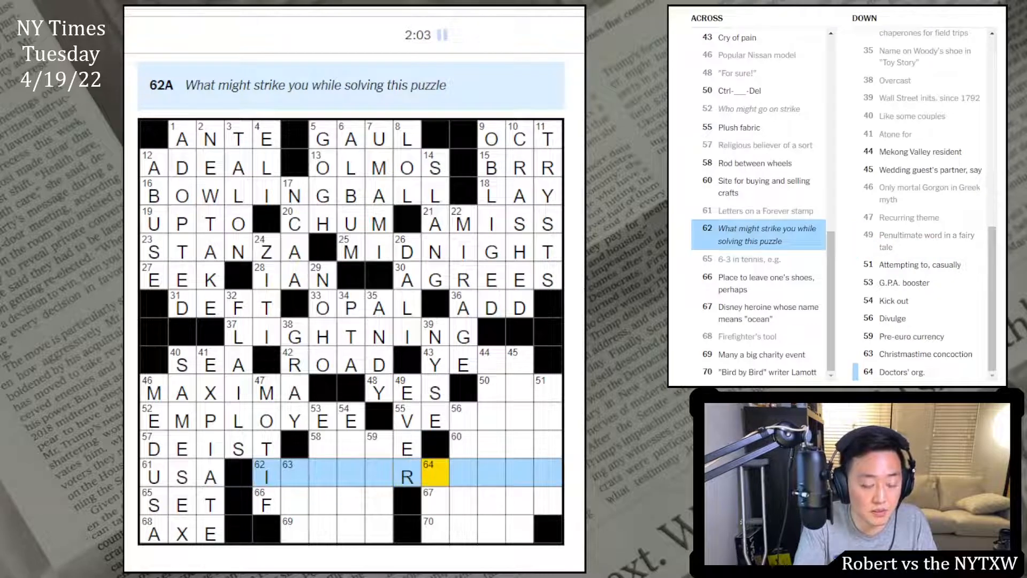
key("Tab")
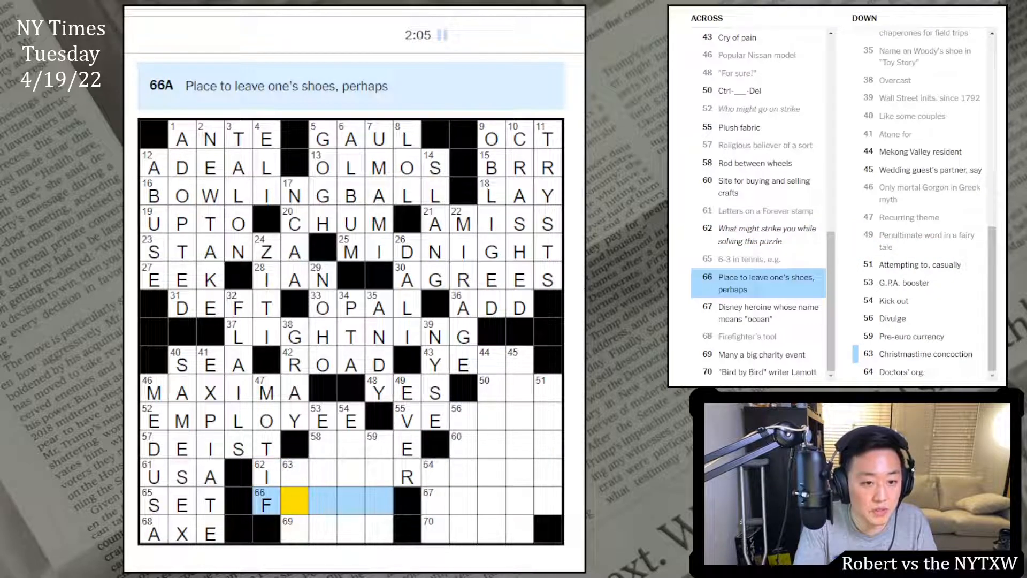
key("Tab")
type("MOAN")
key("space")
type("Atryn")
Step: Fill 69-Across, 63-Down, 53-Down and 54-Down in the lower right, including INSPIRATION and VELOUR
key("space")
key("Tab")
key("Tab")
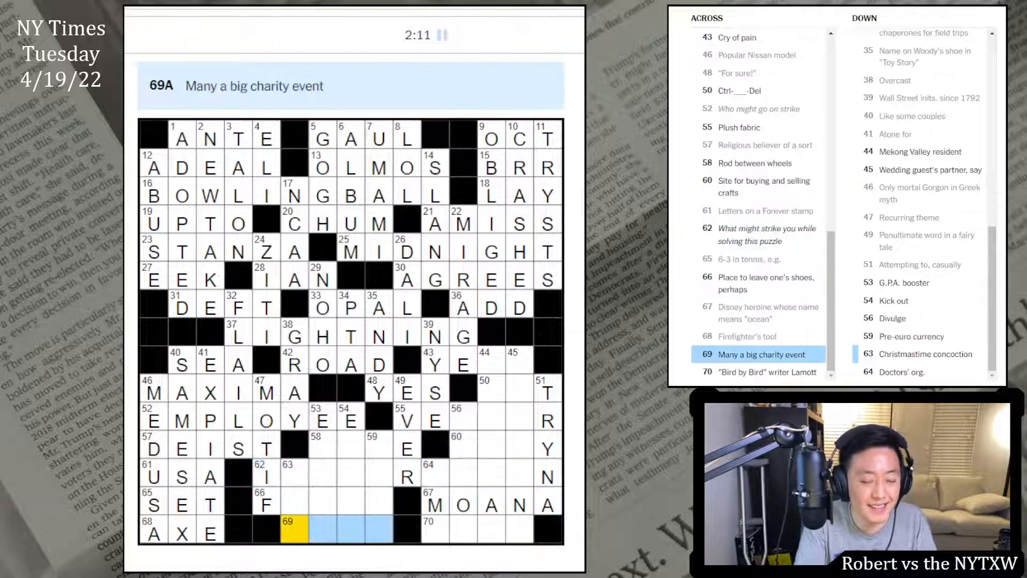
key("space")
type("gno")
key("space")
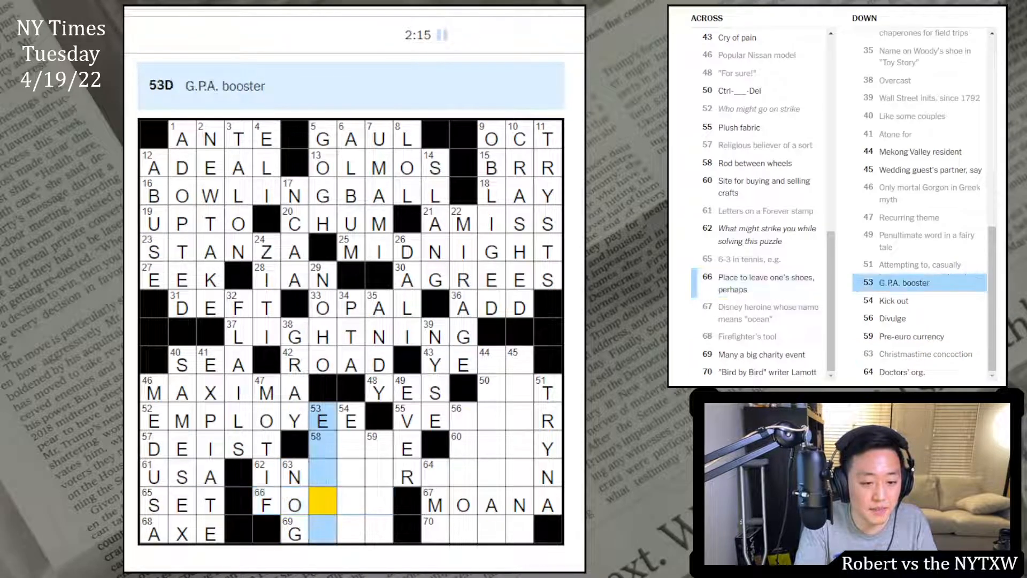
type("yaa")
key("space")
type("s")
key("space")
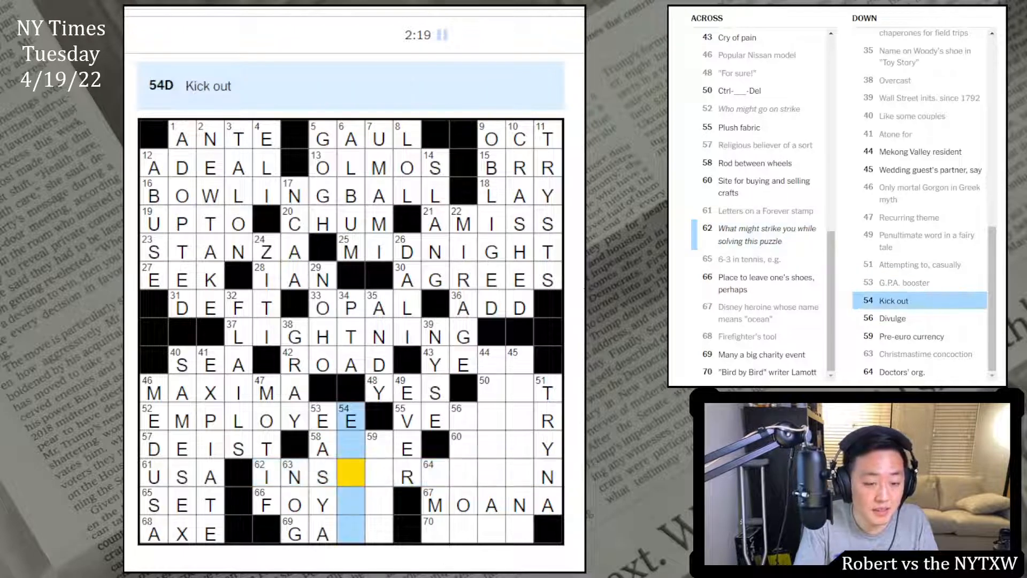
key("Down")
type("e")
key("space")
type("l")
Step: Finish 62-, 60-, 55- and 70-Across, 64-Down and 59-Down LIRA to complete the grid at 2:38
key("space")
type("x")
key("space")
type("piatio")
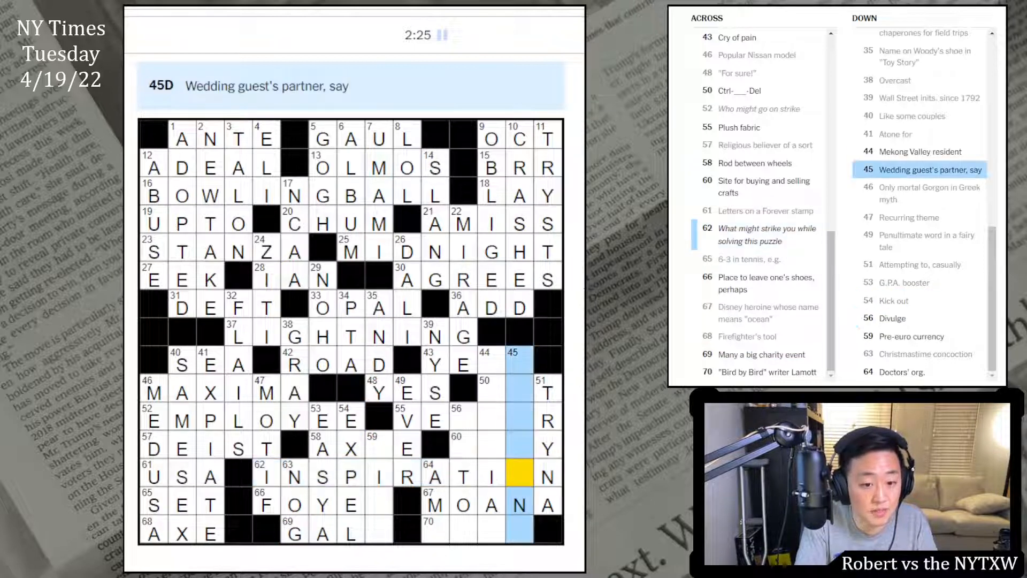
type("eplu")
key("space")
type("set")
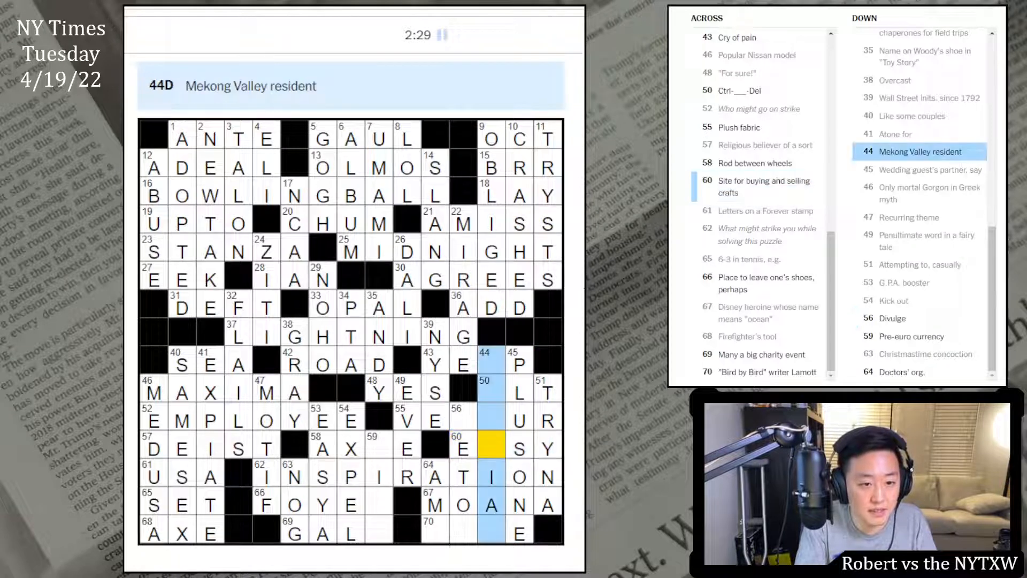
type("n")
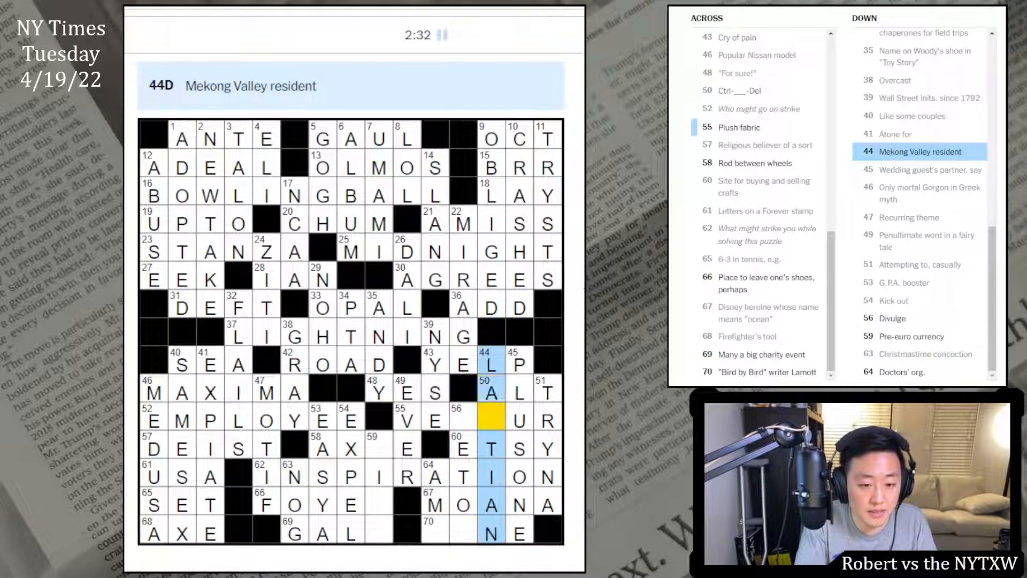
type("la")
key("space")
type("ol")
key("space")
key("Tab")
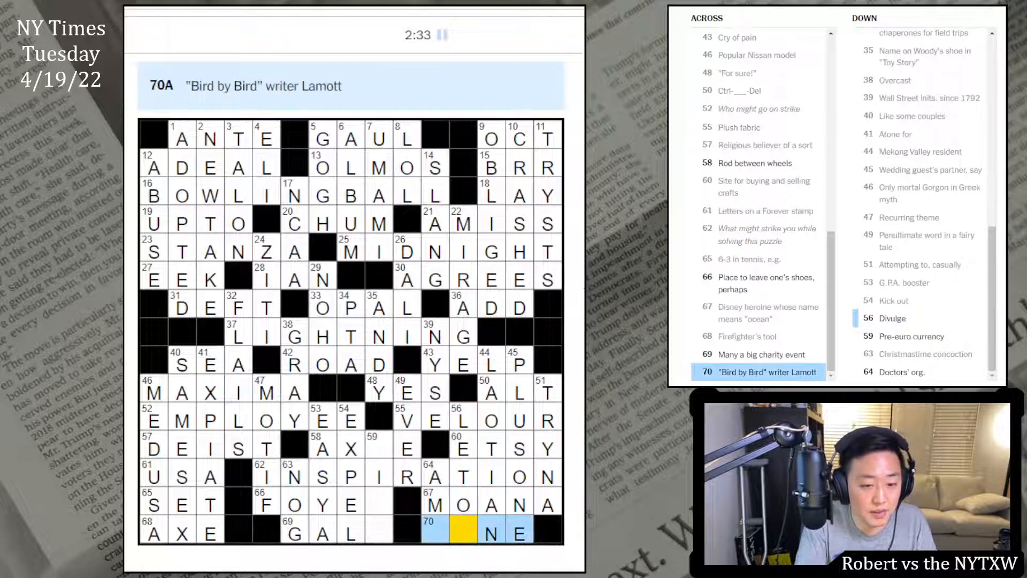
key("space")
type("a")
key("space")
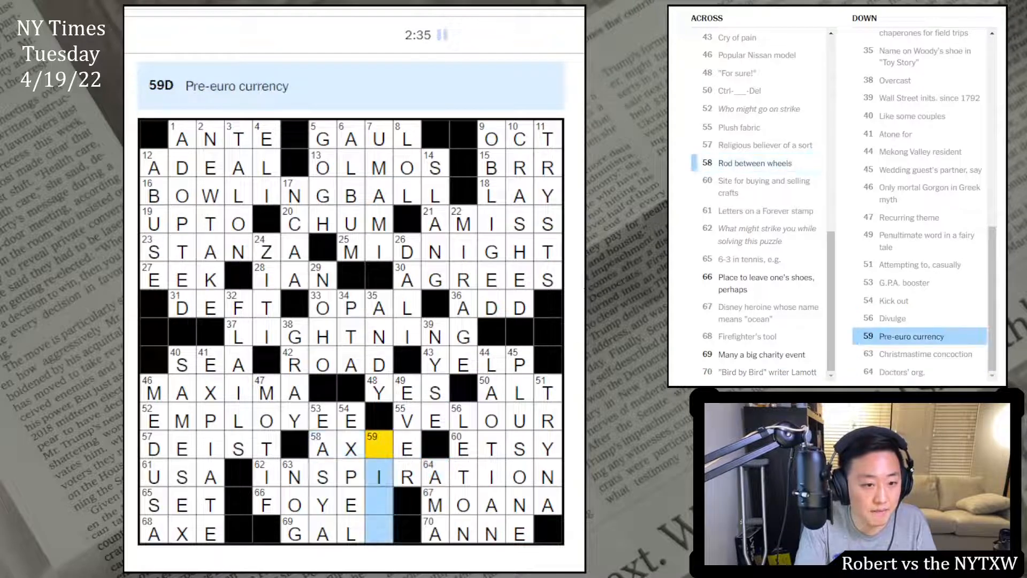
type("lra")
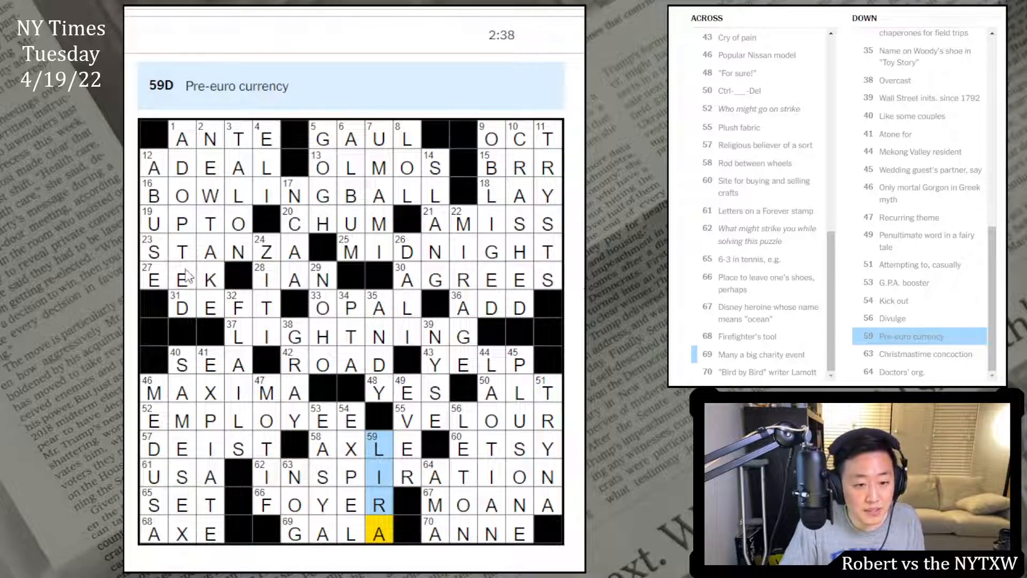
left_click(160, 190)
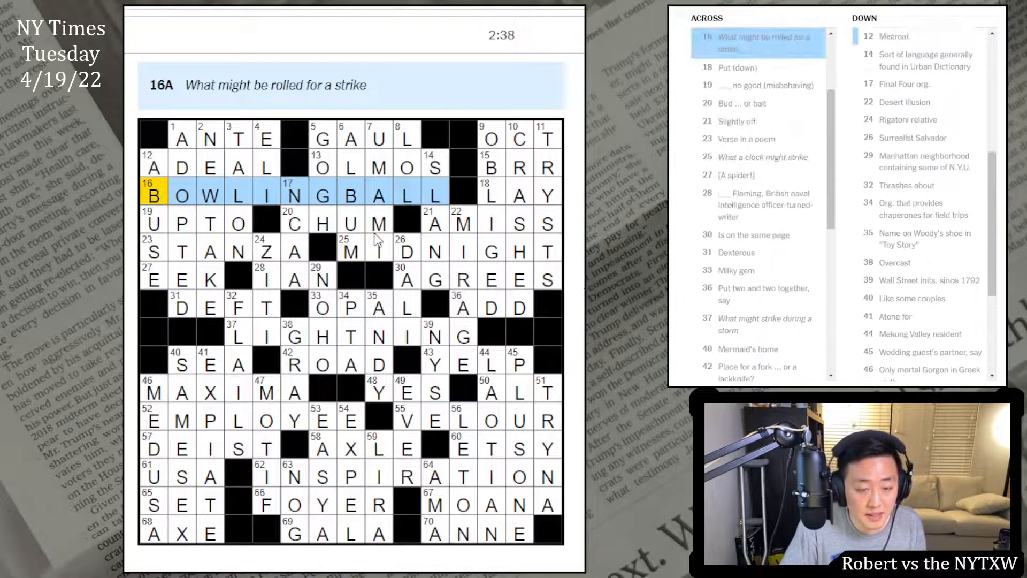
left_click(347, 251)
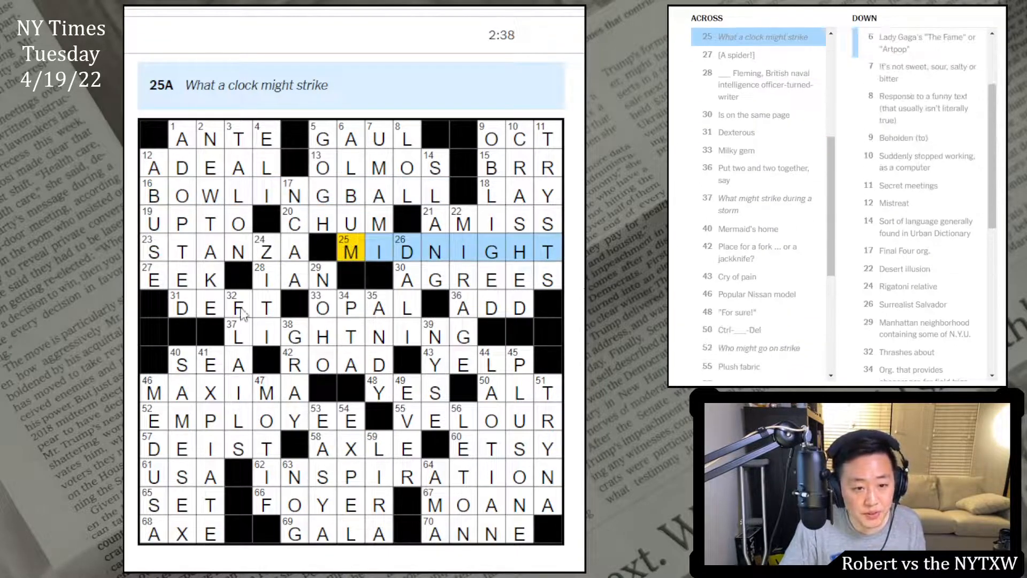
left_click(234, 344)
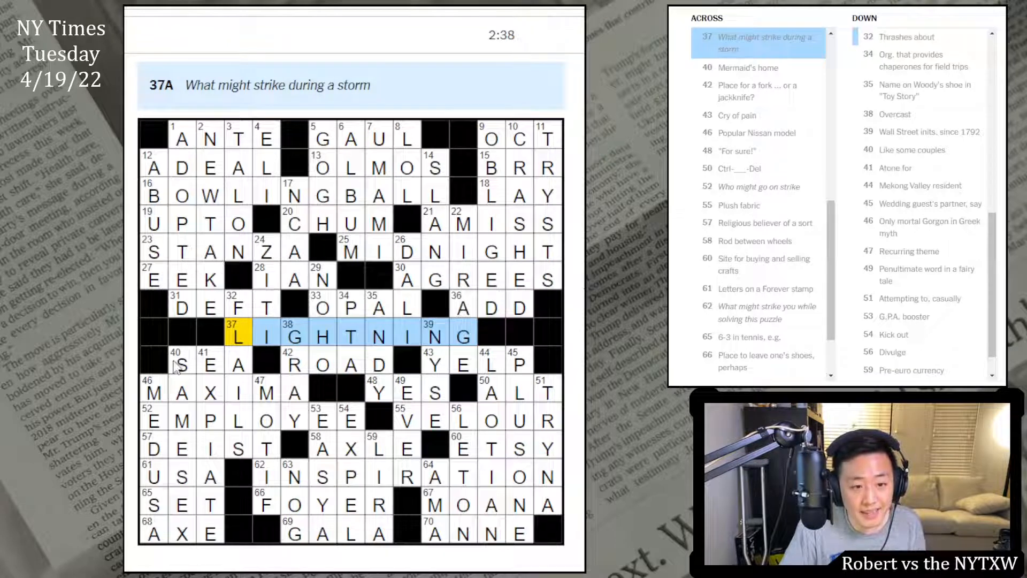
left_click(155, 415)
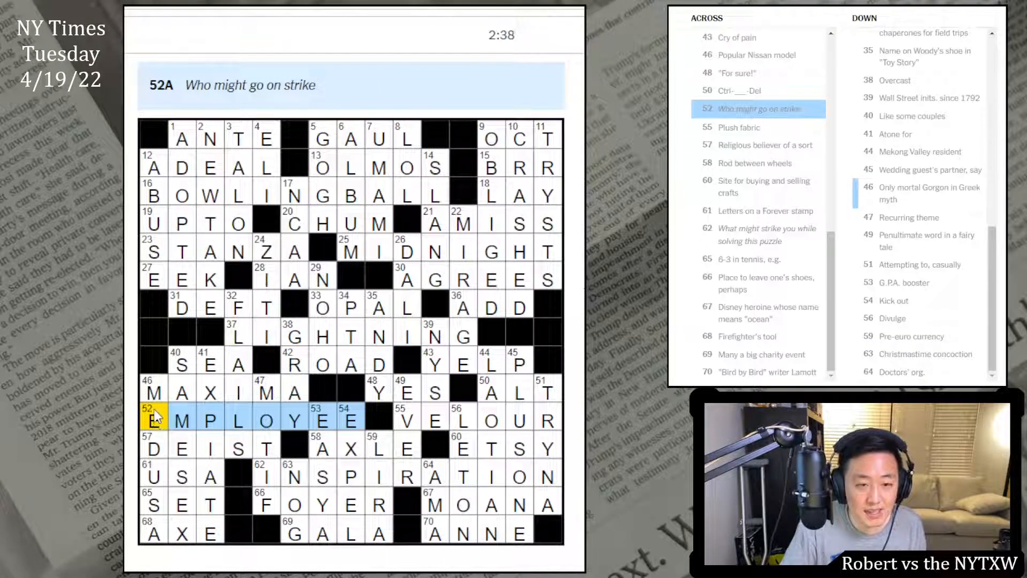
left_click(258, 482)
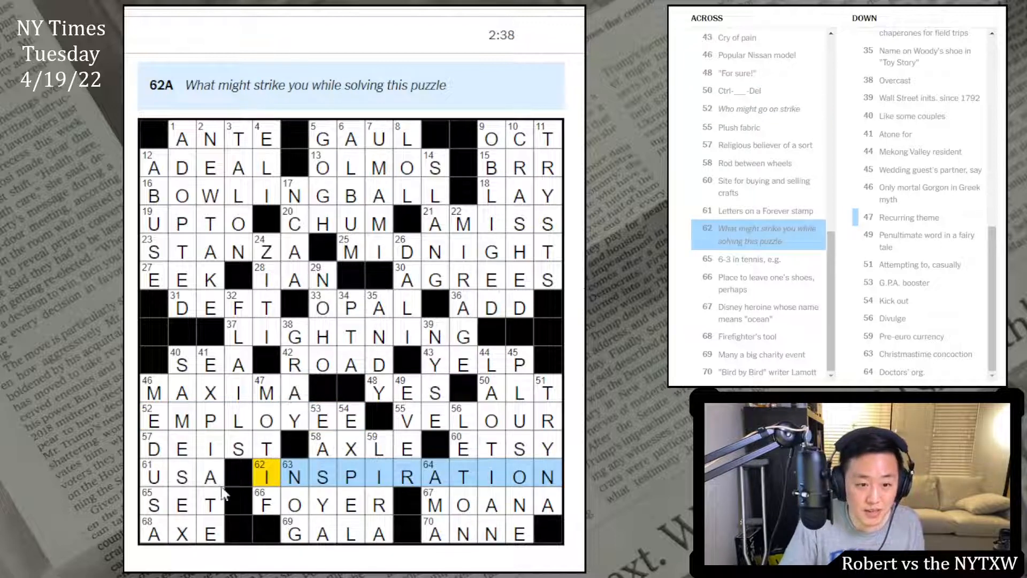
left_click(152, 421)
left_click(239, 341)
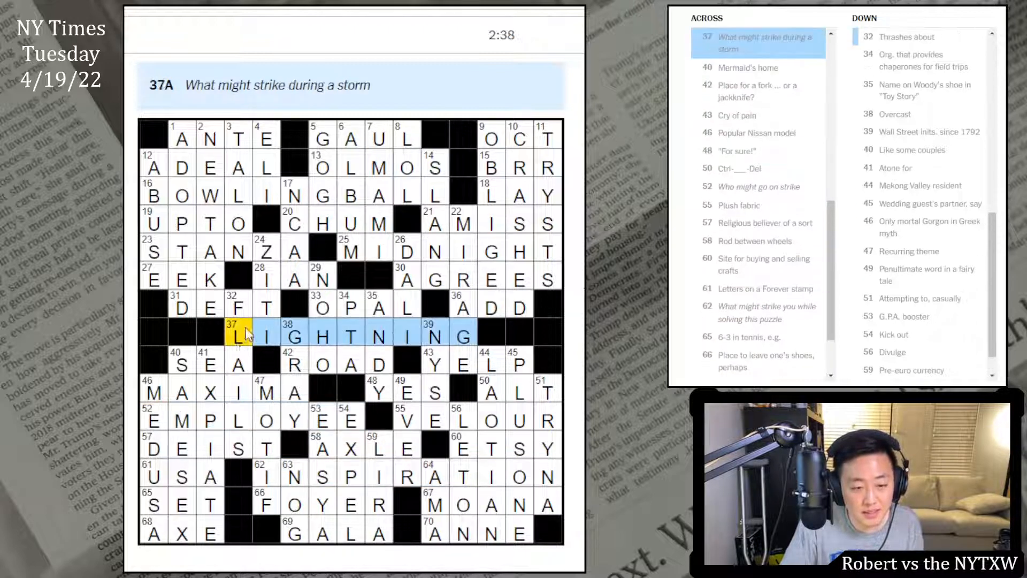
left_click(357, 257)
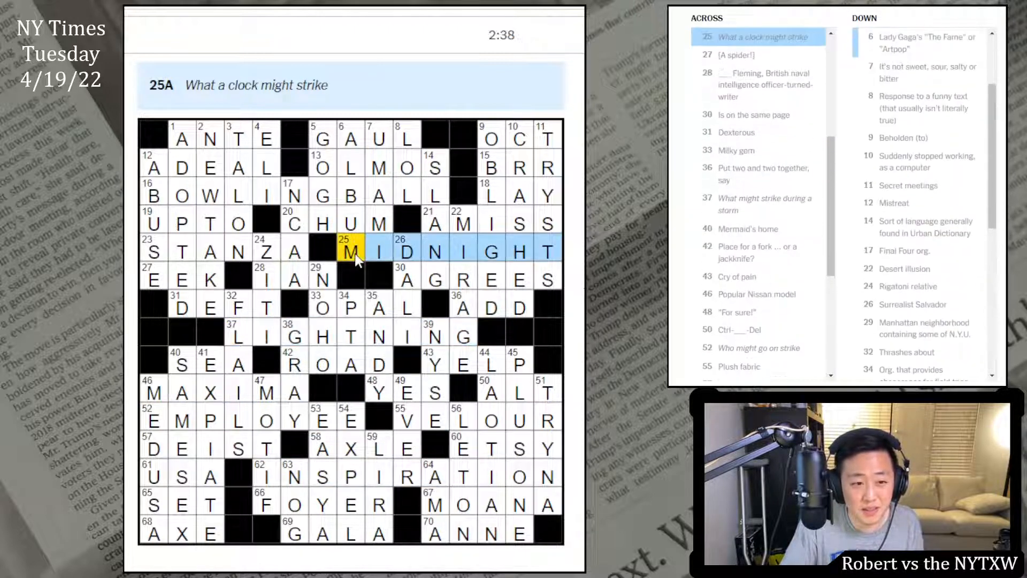
left_click(149, 197)
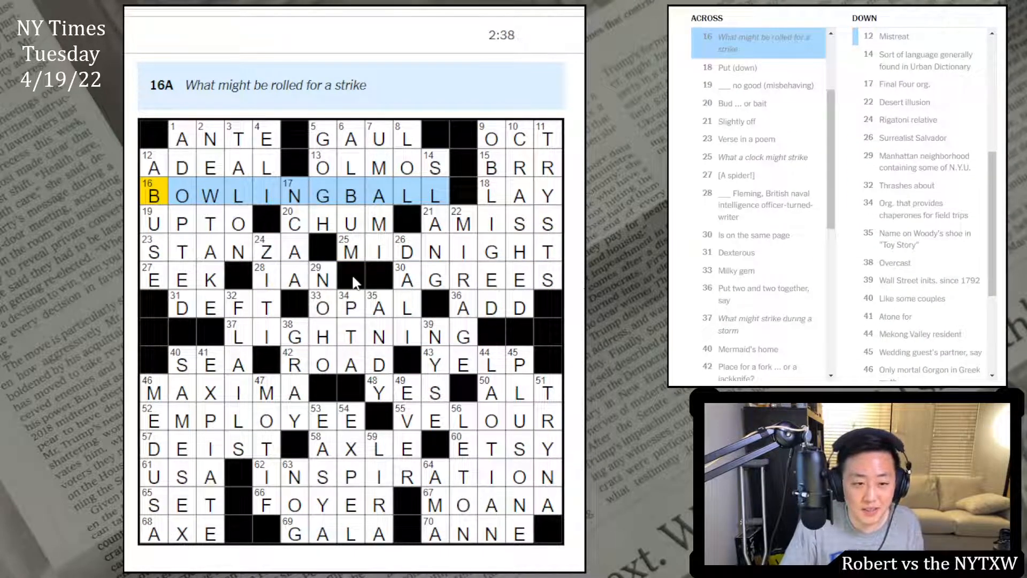
left_click(356, 259)
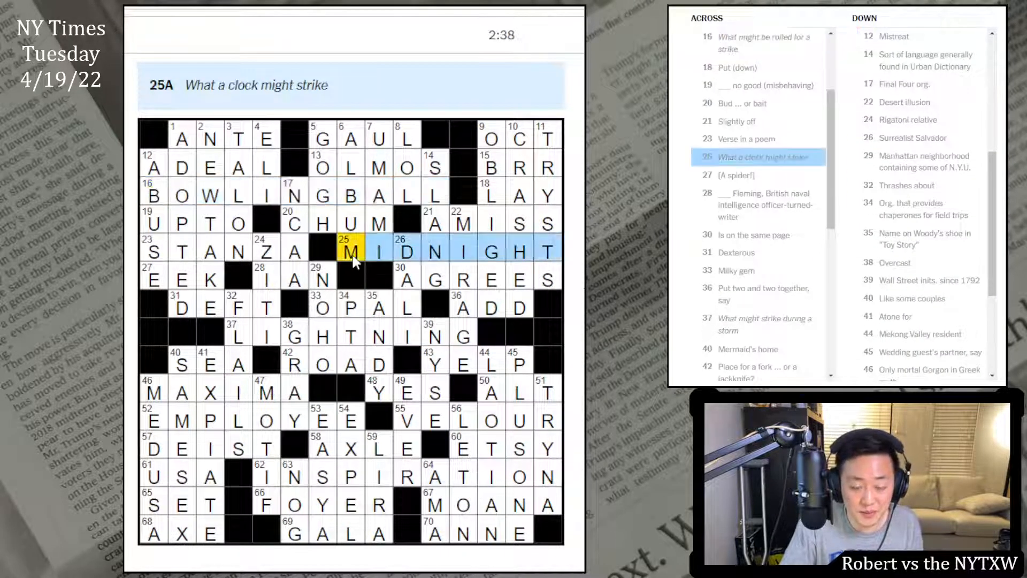
left_click(233, 338)
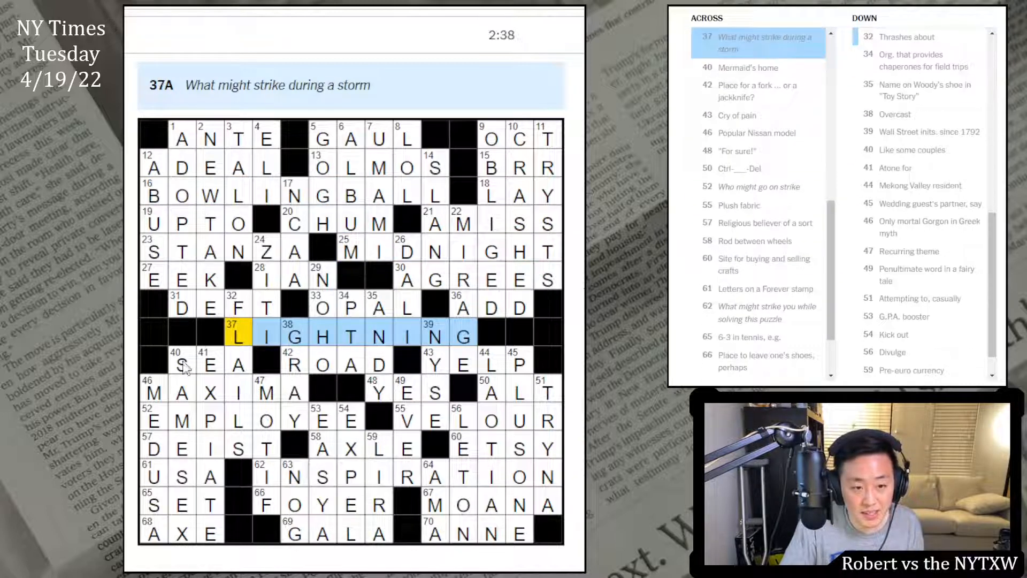
left_click(154, 416)
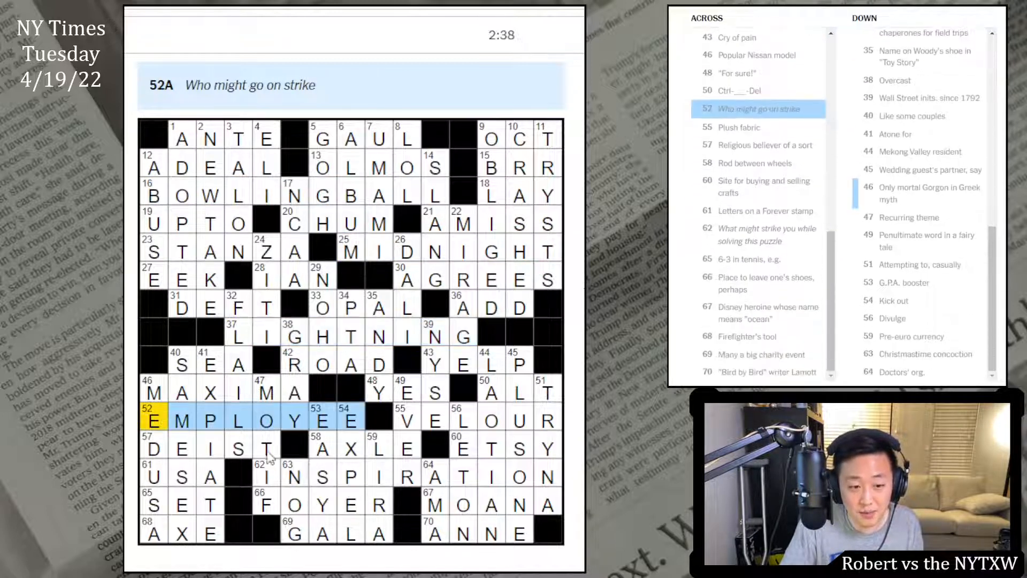
left_click(262, 472)
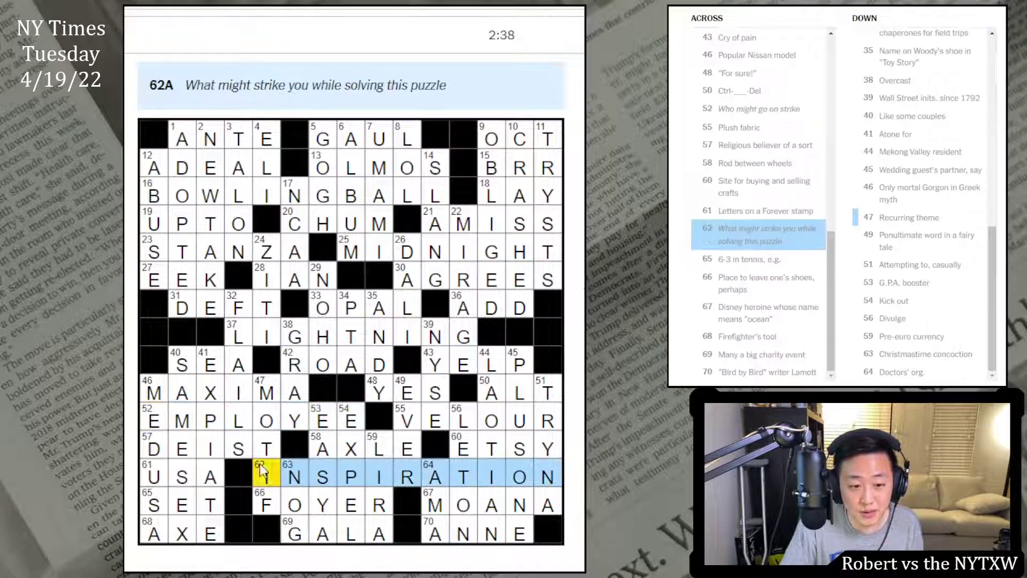
left_click(328, 428)
left_click(434, 258)
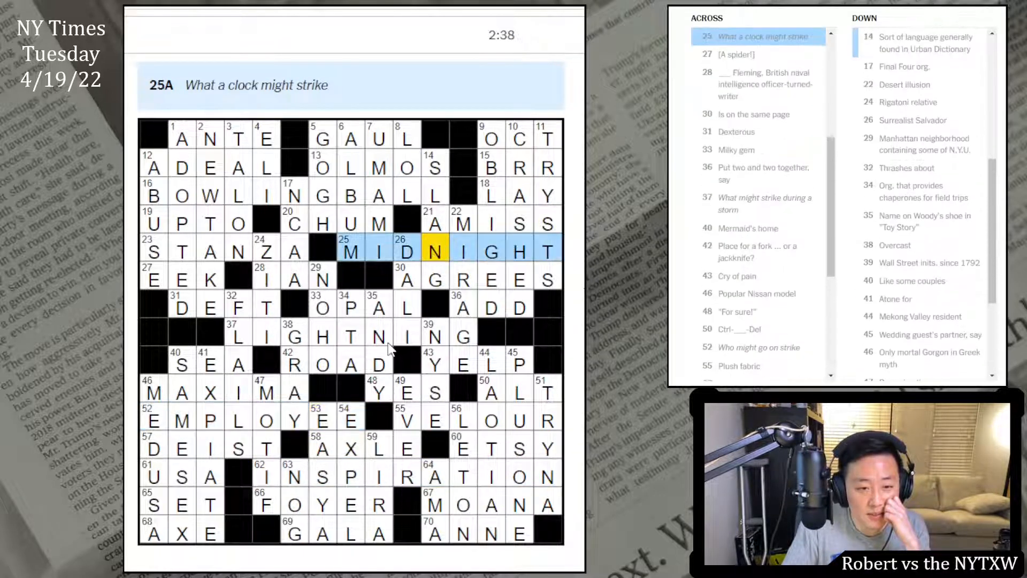
left_click(378, 323)
left_click(373, 341)
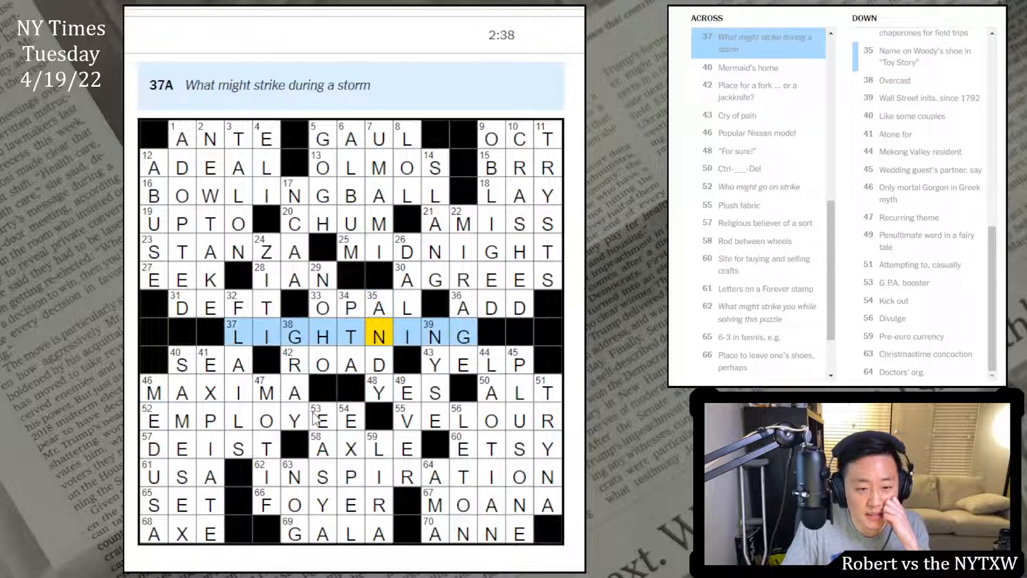
left_click(322, 420)
left_click(332, 474)
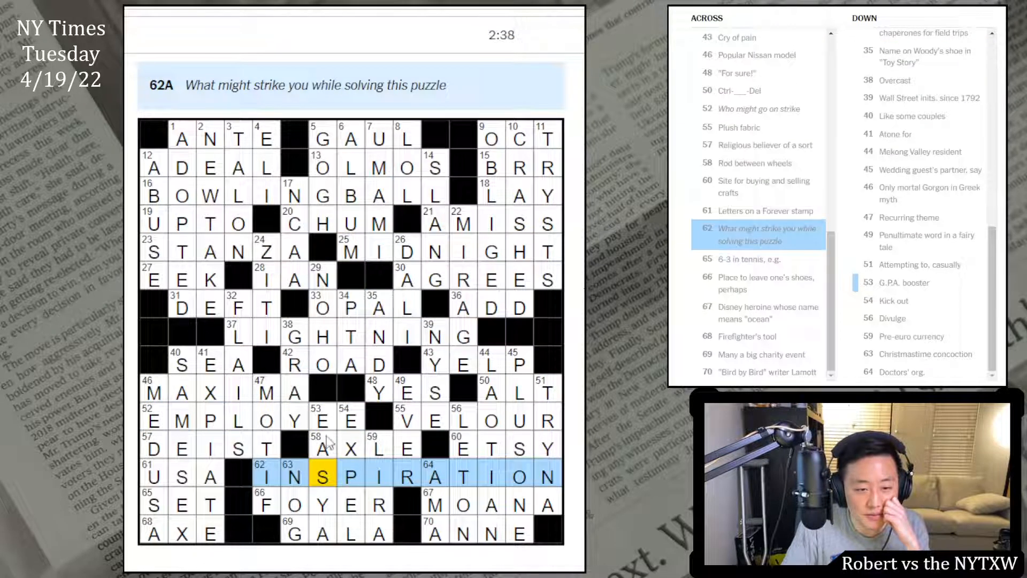
left_click(327, 441)
left_click(375, 341)
left_click(436, 257)
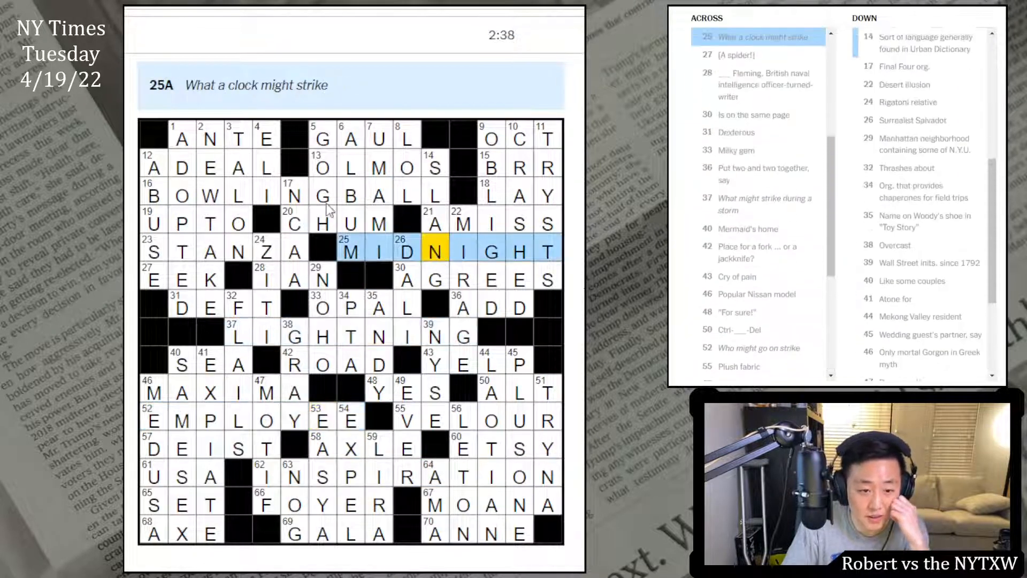
left_click(349, 194)
left_click(338, 258)
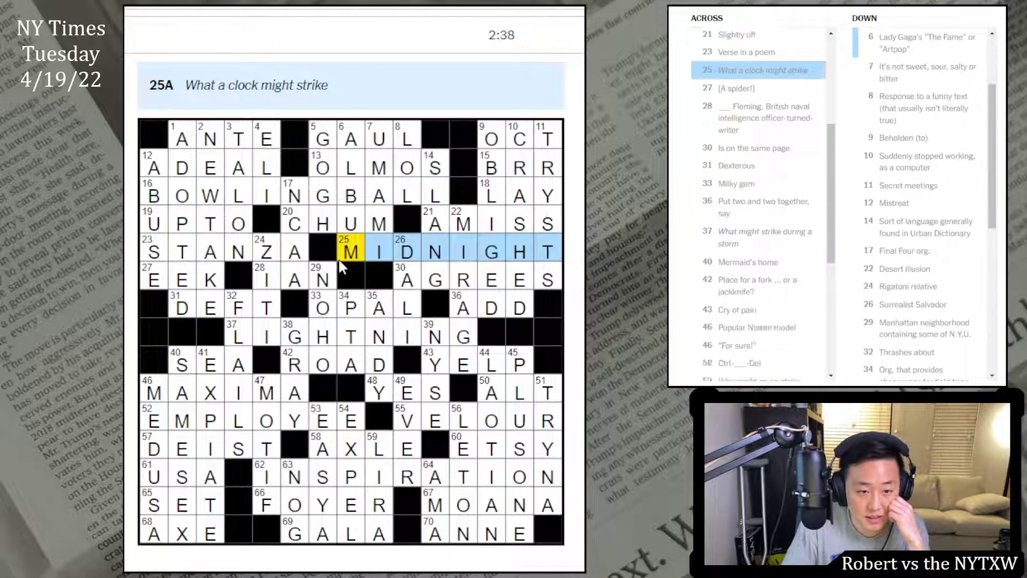
left_click(245, 330)
left_click(166, 426)
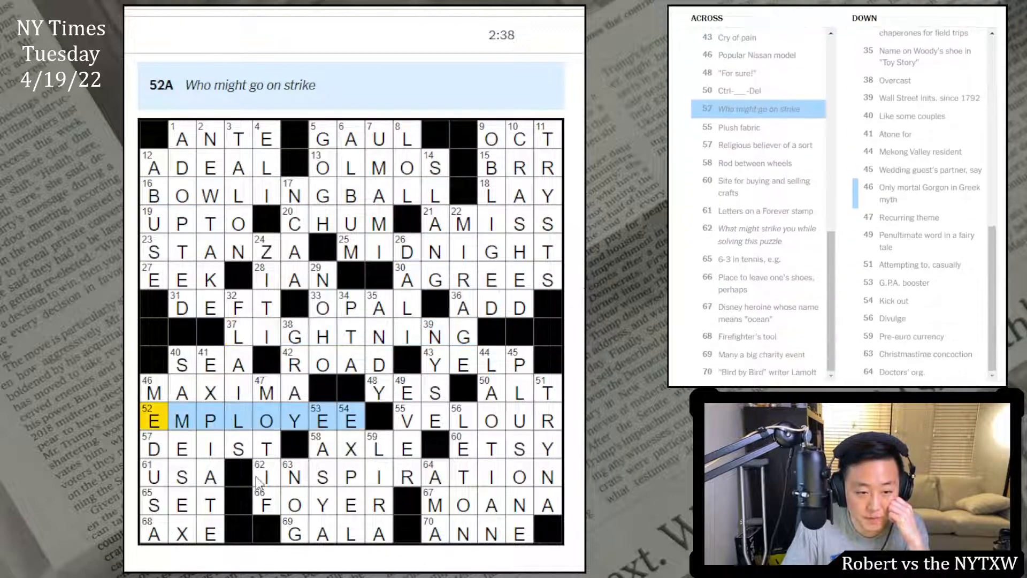
left_click(266, 477)
left_click(154, 421)
left_click(237, 337)
left_click(351, 252)
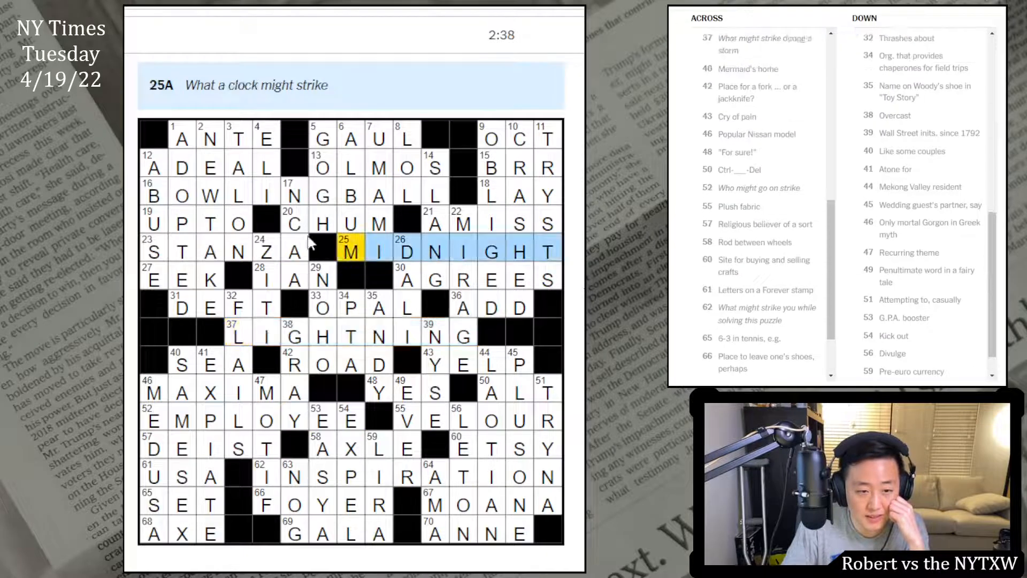
left_click(154, 195)
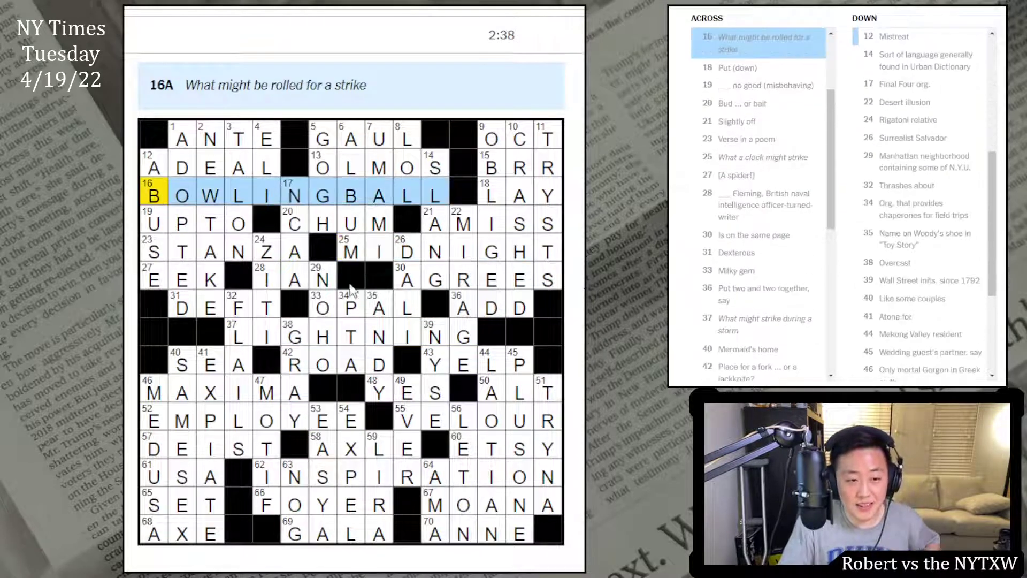
left_click(356, 245)
left_click(244, 347)
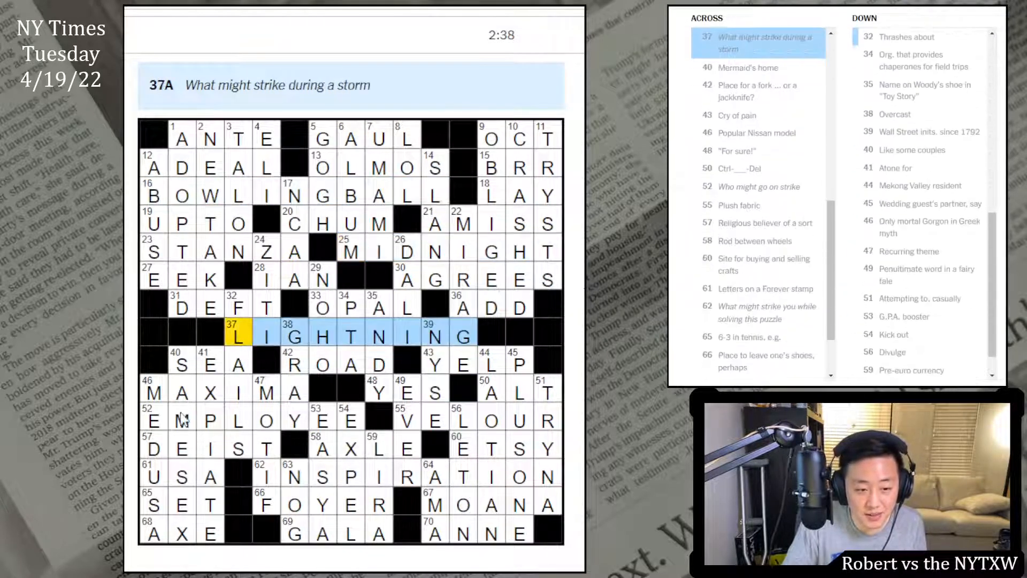
left_click(154, 420)
left_click(269, 482)
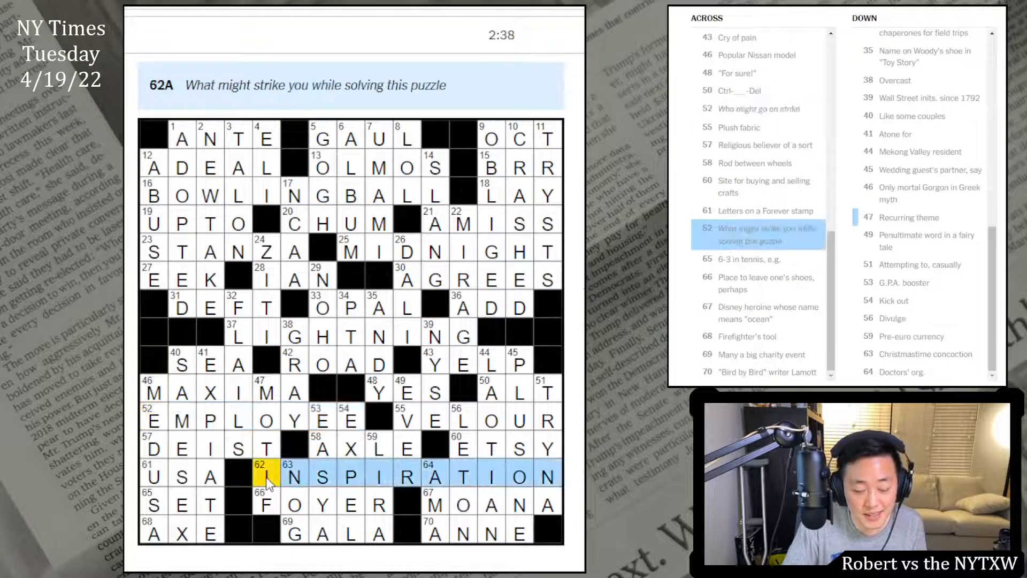
left_click(158, 201)
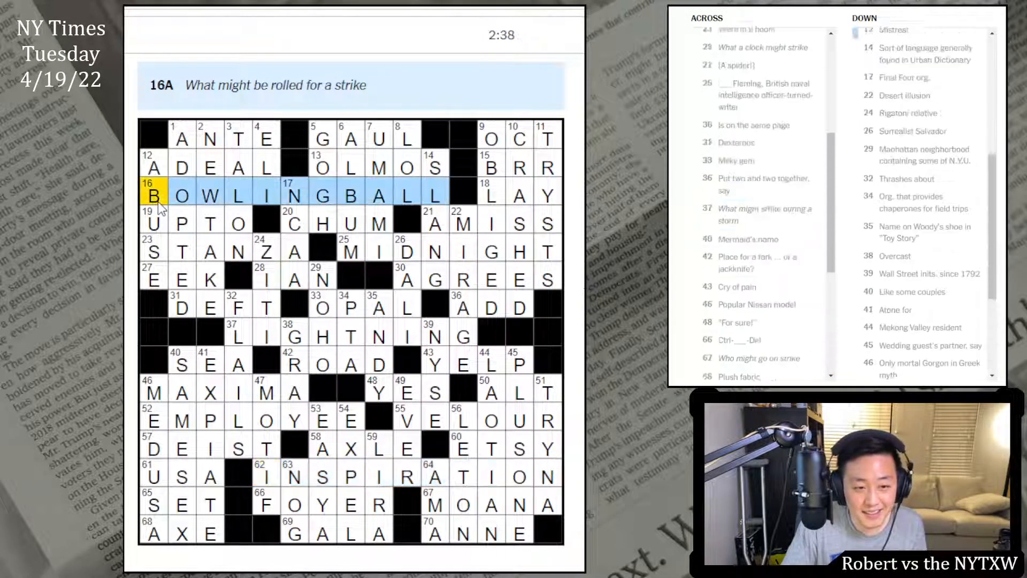
left_click(351, 255)
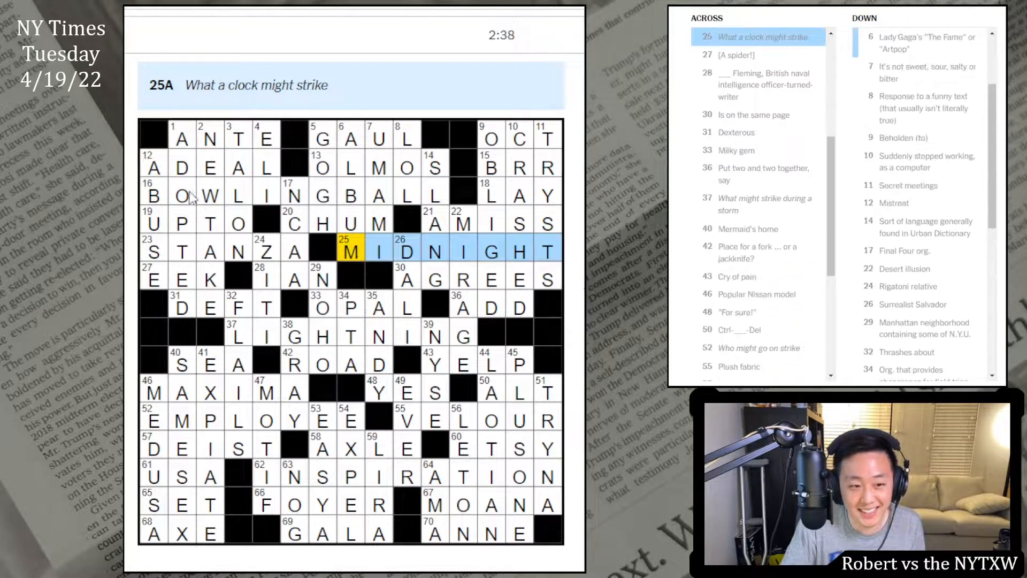
left_click(261, 338)
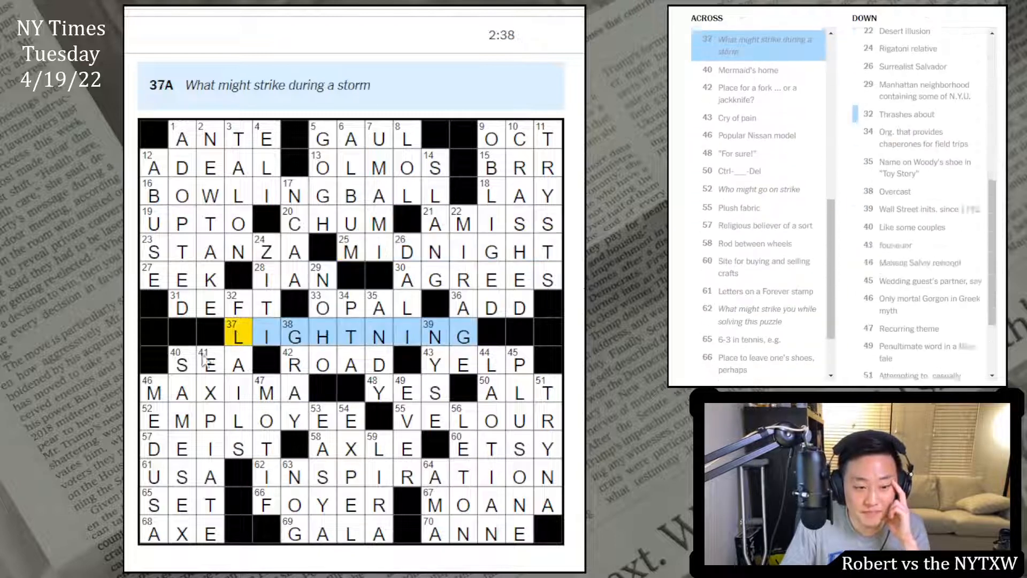
left_click(159, 405)
left_click(235, 332)
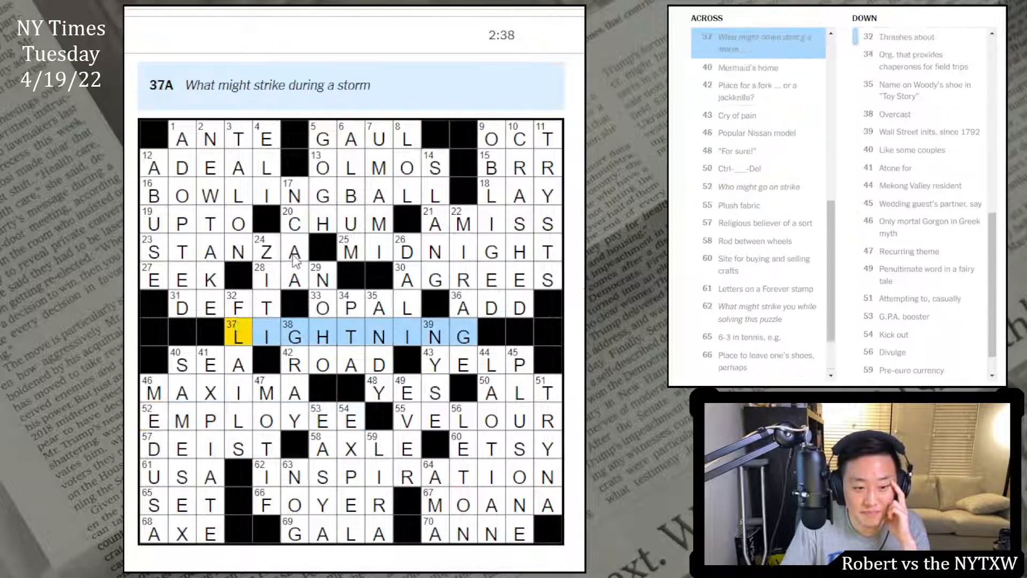
left_click(350, 255)
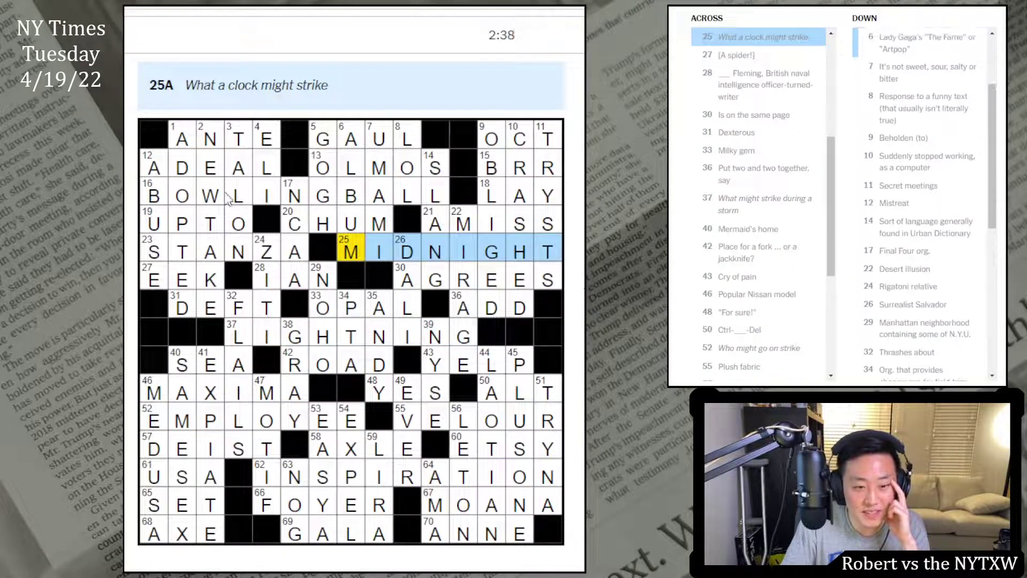
left_click(160, 192)
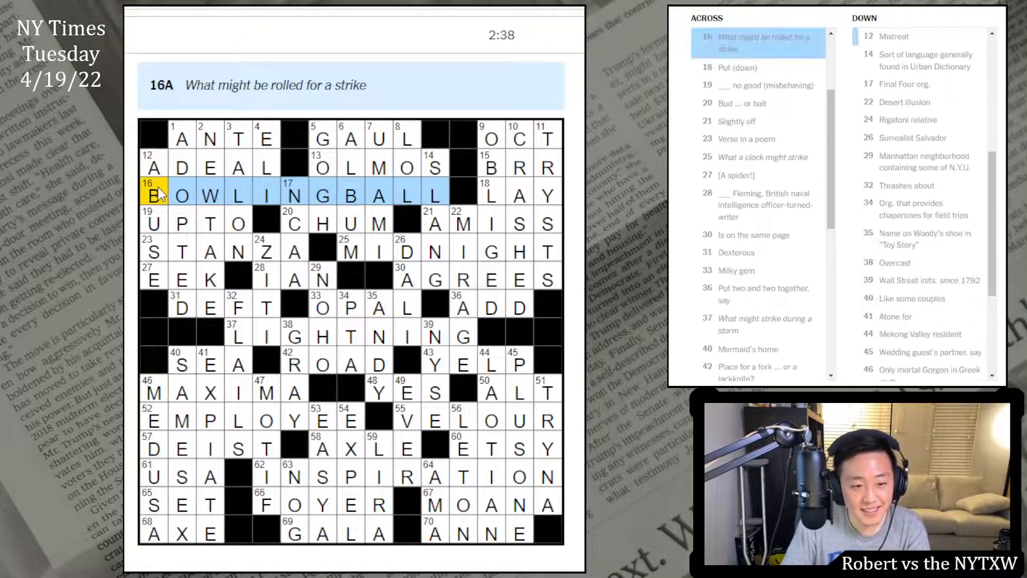
left_click(351, 256)
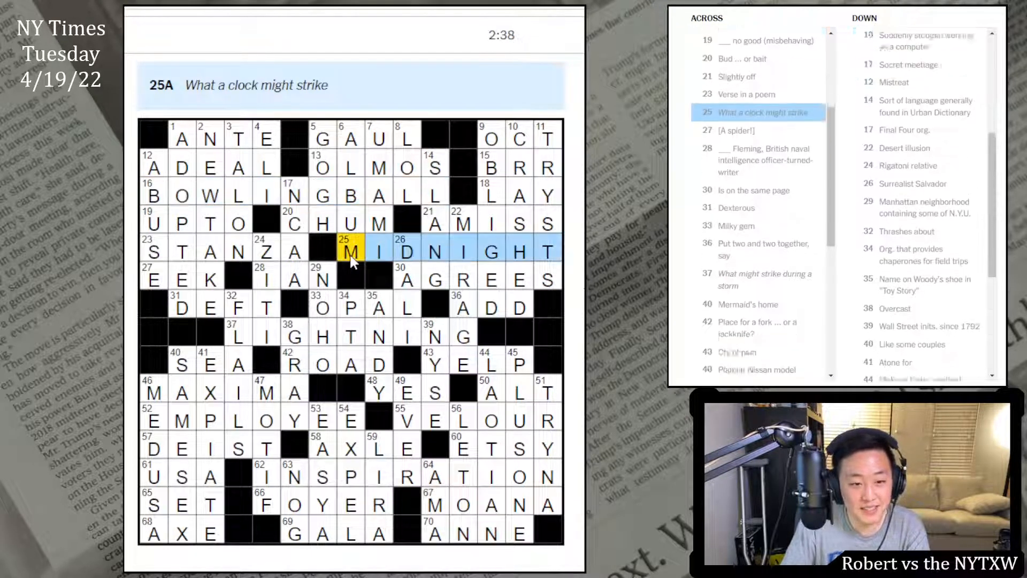
left_click(242, 339)
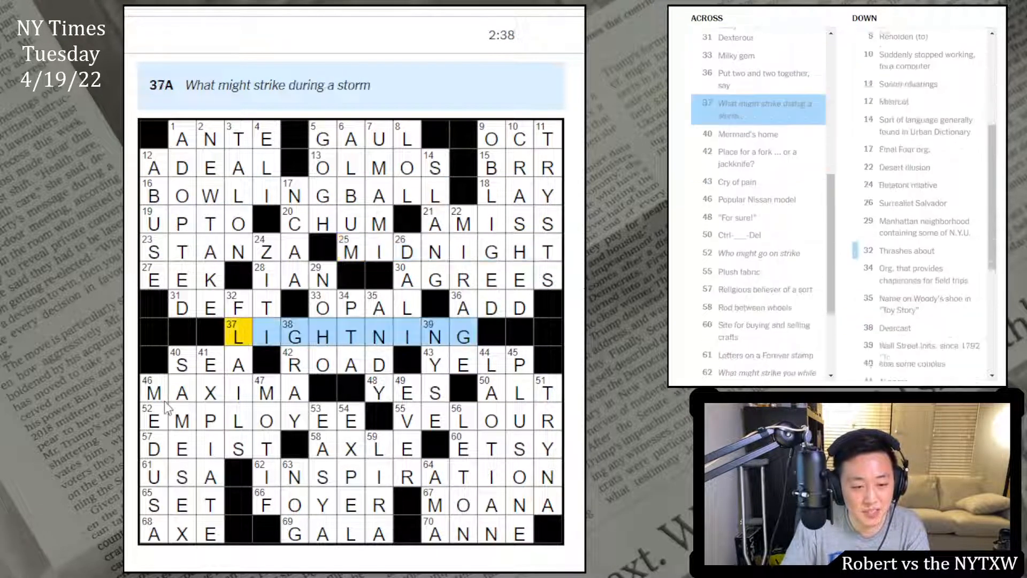
left_click(161, 419)
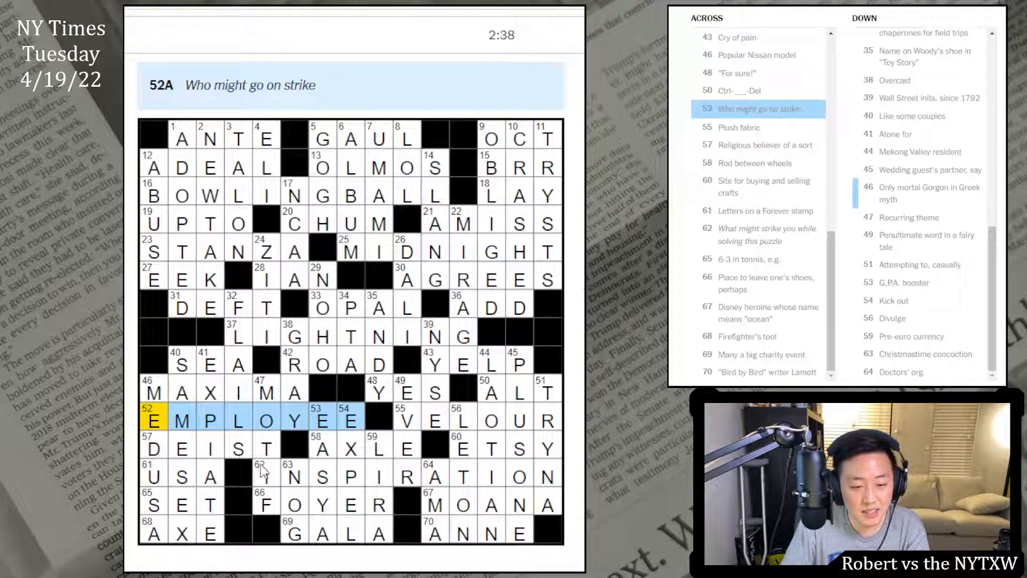
left_click(265, 472)
left_click(163, 416)
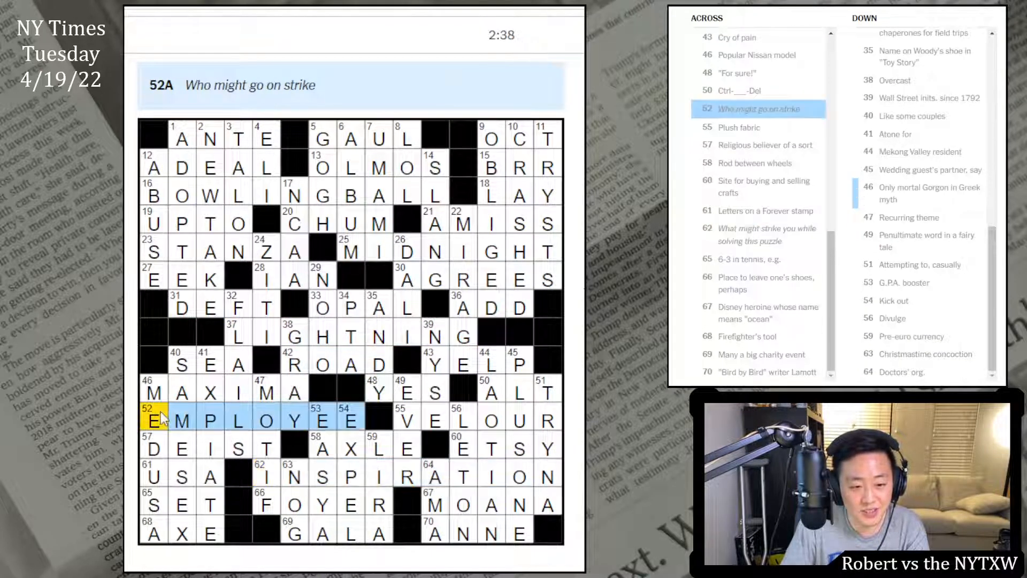
left_click(247, 341)
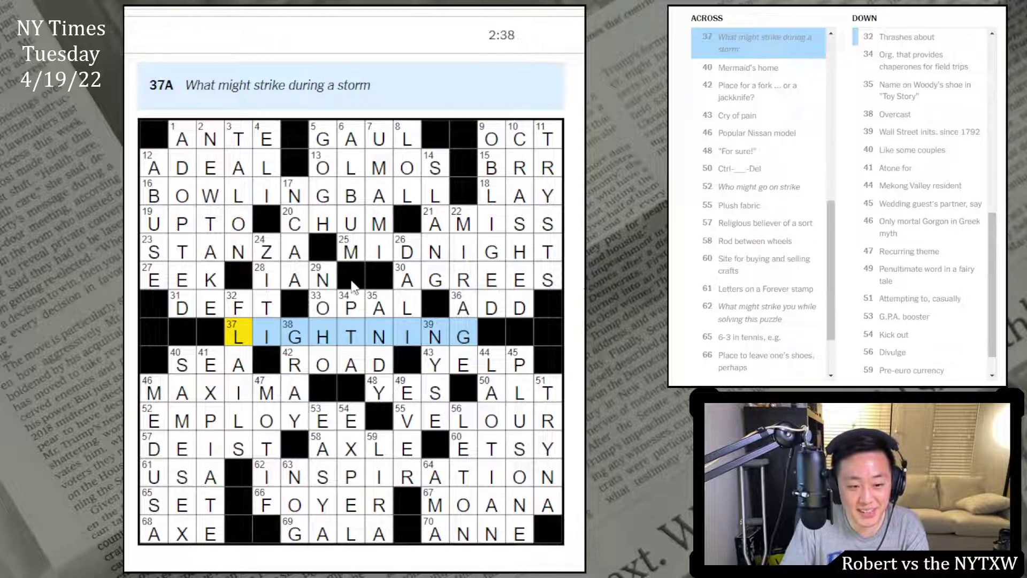
left_click(346, 242)
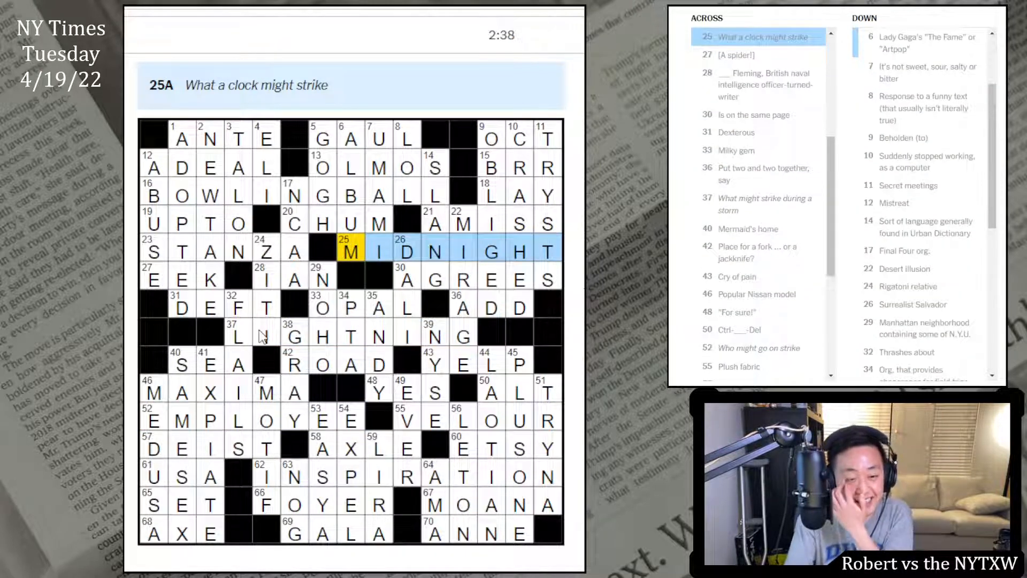
left_click(193, 143)
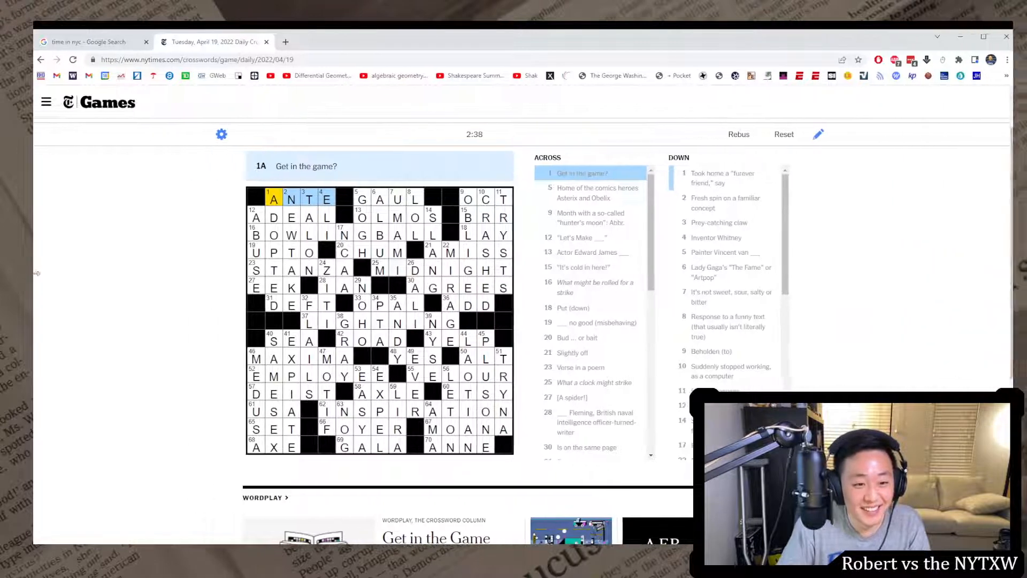
Step: Review the across answers GAUL, OCT, ADEAL, OLMOS and BOWLINGBALL in order
key("Tab")
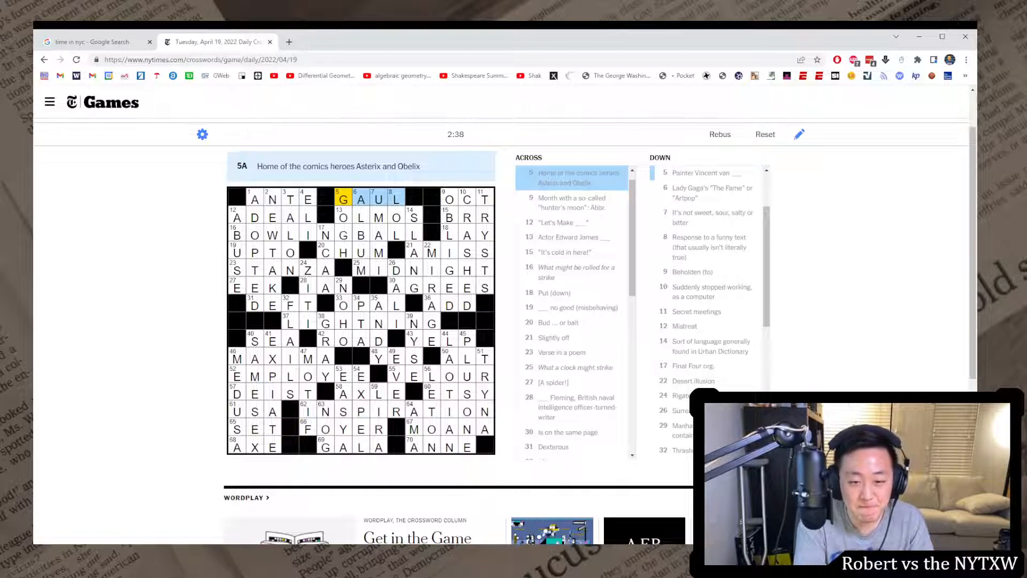
key("Tab")
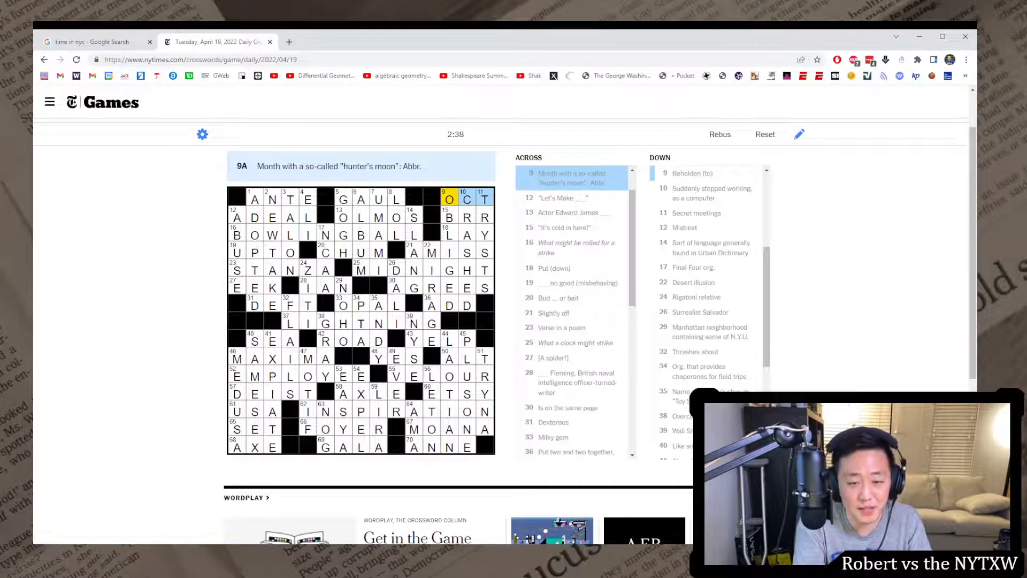
key("Tab")
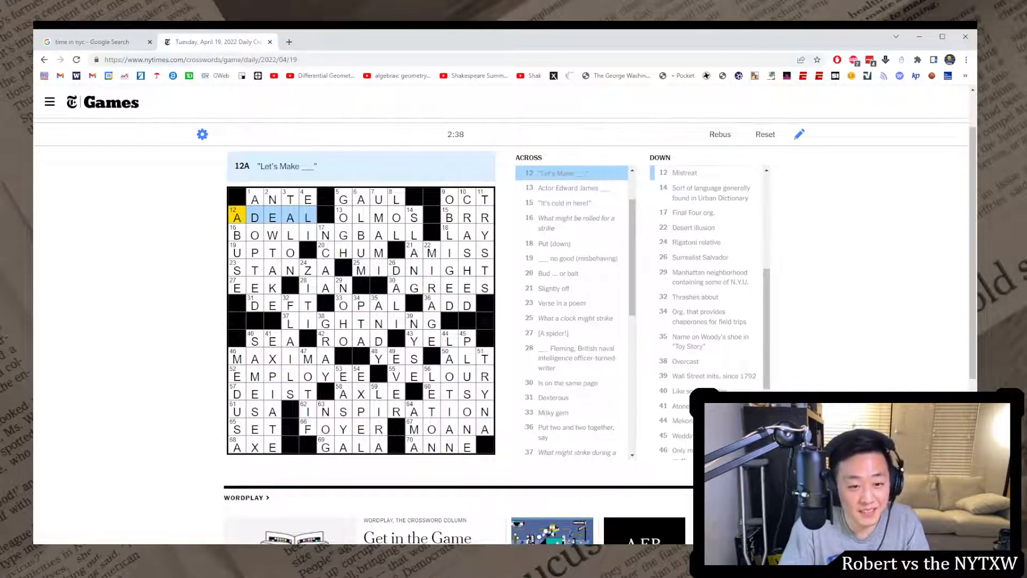
key("Right")
key("Right")
key("Tab")
key("Right")
key("space")
key("space")
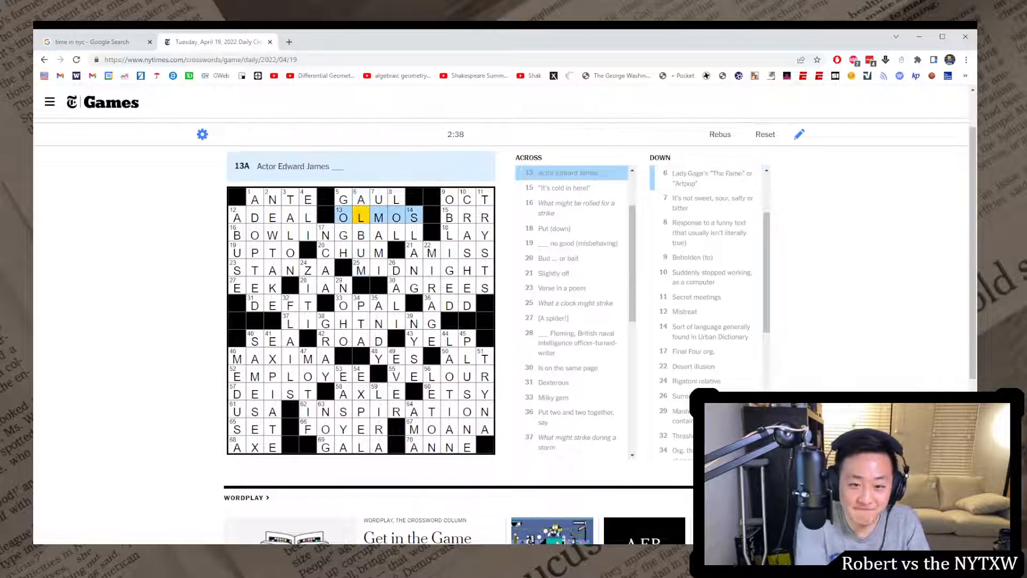
key("Tab")
key("Tab")
key("Tab")
key("Tab")
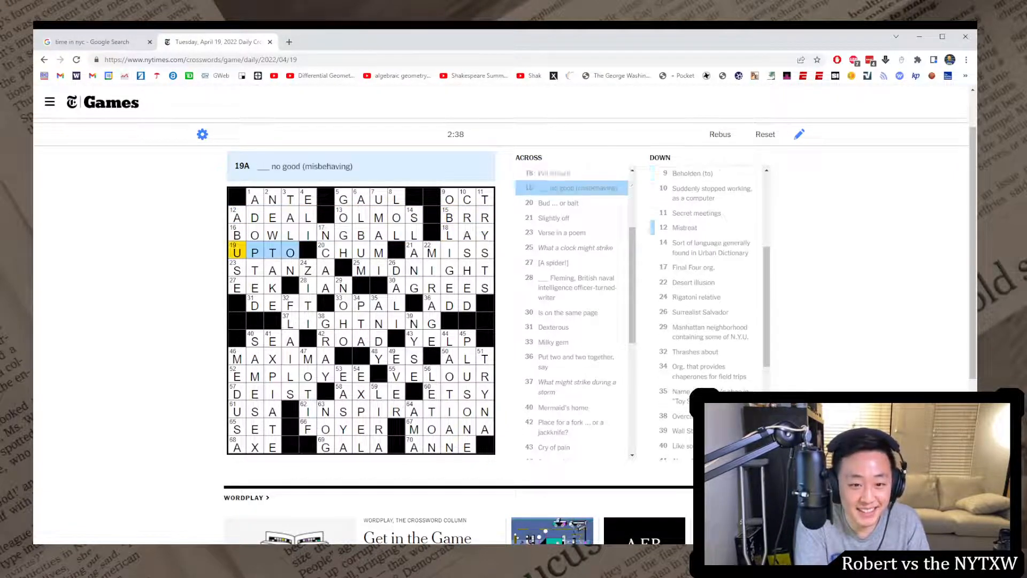
Step: Review CHUM, AMISS and STANZA, then check the 'Atone for' down, AXE and the answers crossing its X
key("Tab")
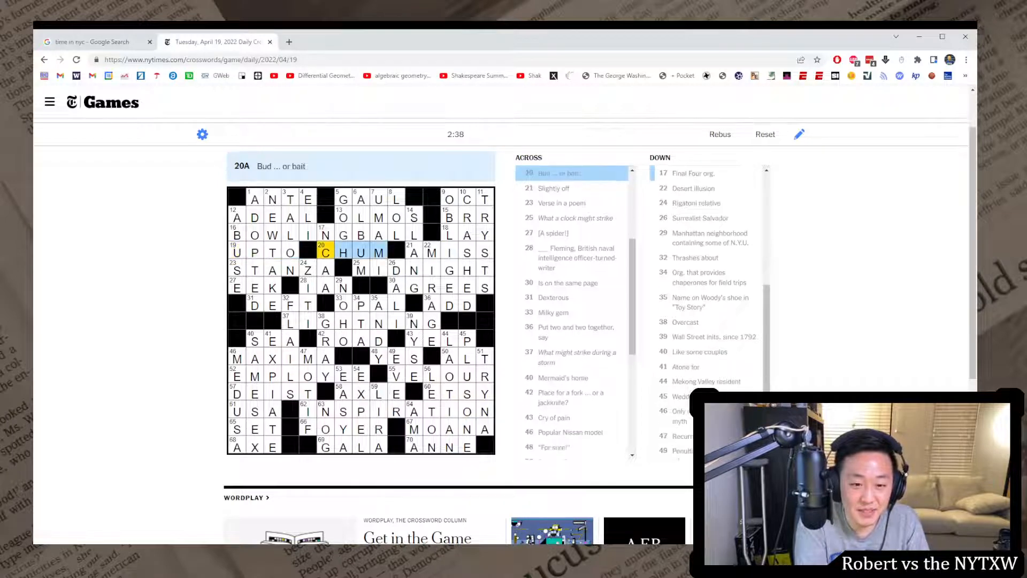
key("Tab")
key("Tab")
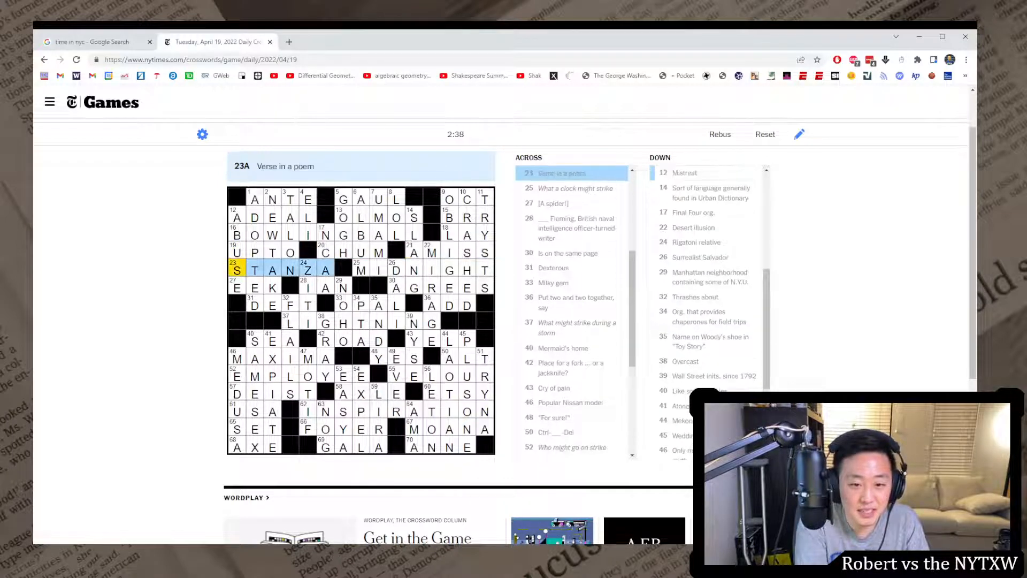
key("Tab")
key("shift+Tab")
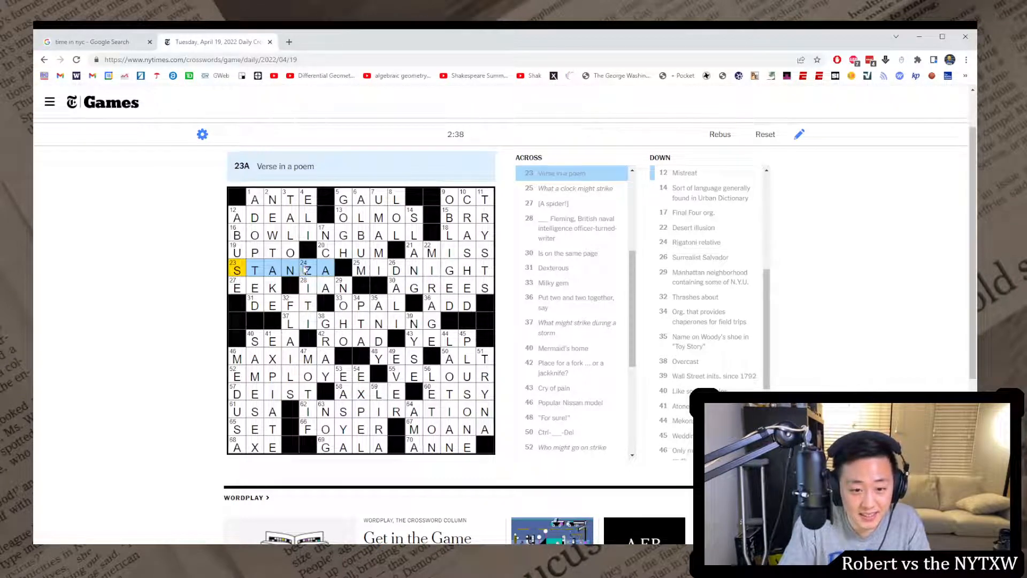
left_click(307, 272)
left_click(273, 358)
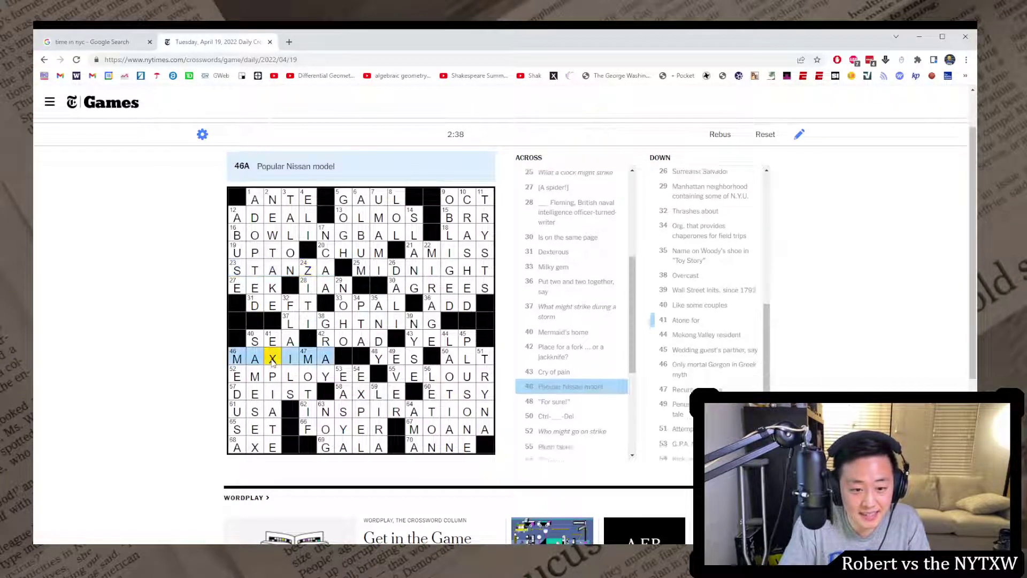
left_click(255, 446)
type("X")
left_click(365, 398)
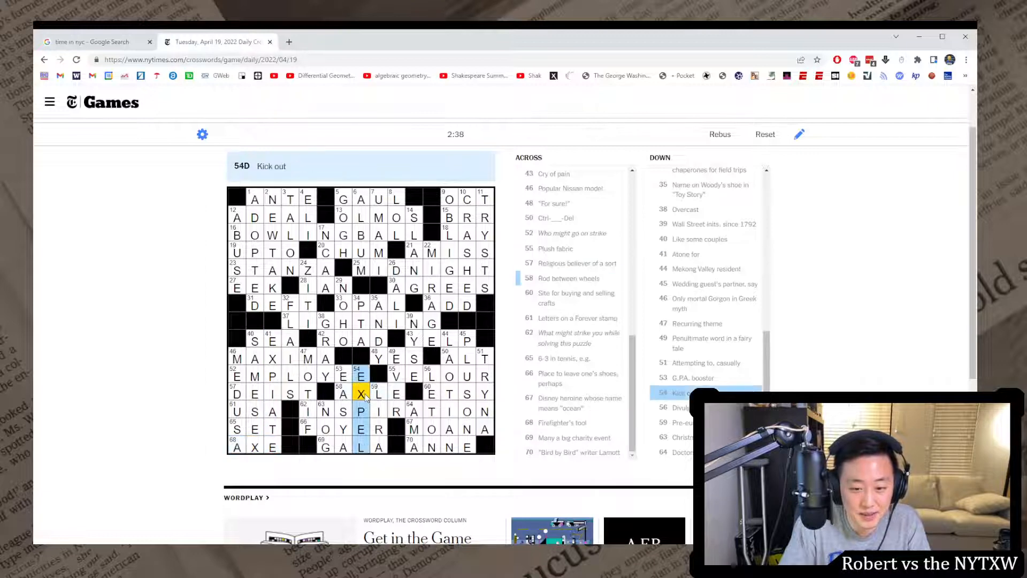
left_click(307, 271)
Step: Step through the across clues to 42A ROAD, then run a Google search for 'jack knife' in a new tab
key("Tab")
key("shift+Tab")
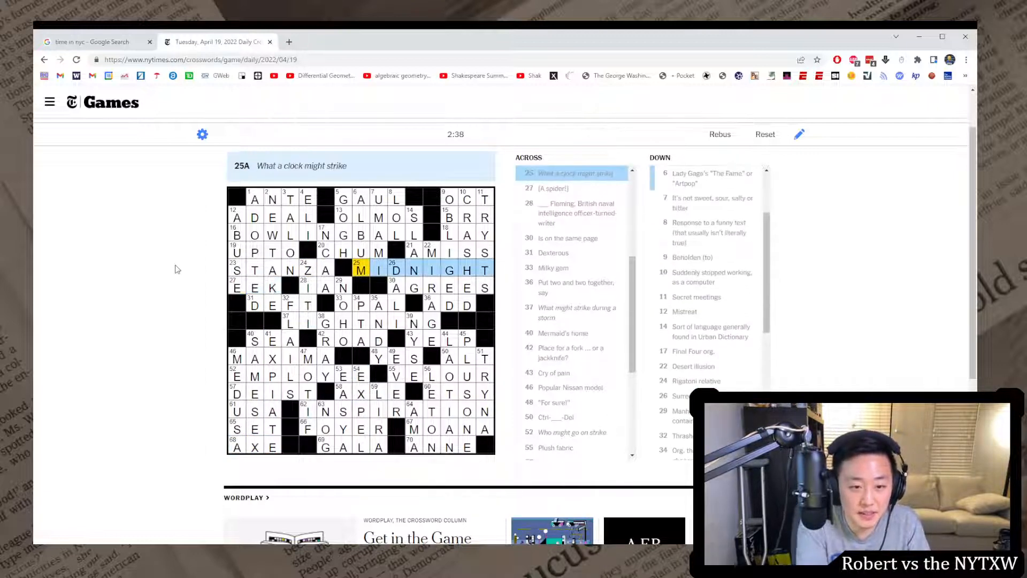
key("Tab")
key("Tab")
key("Tab")
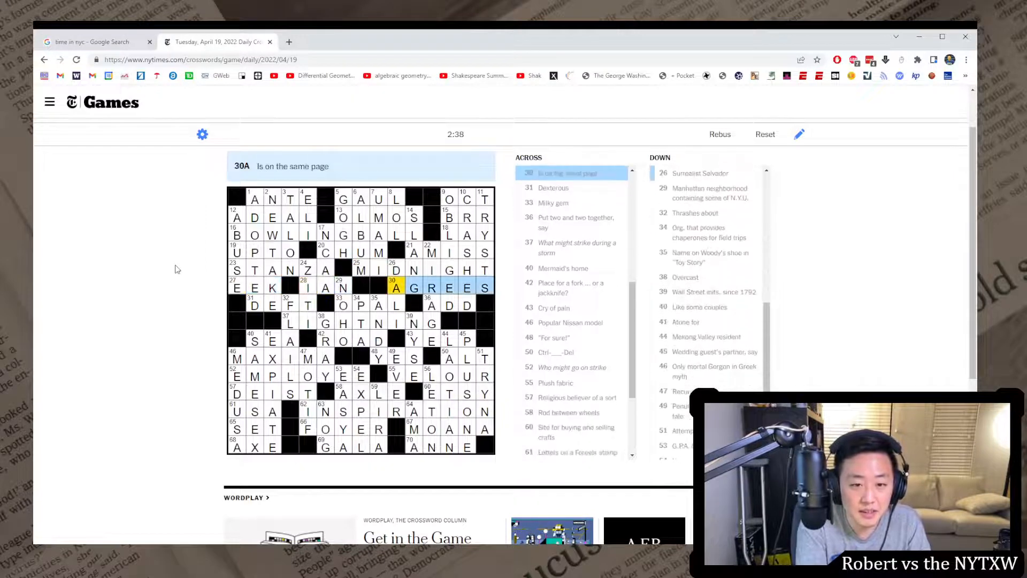
key("Tab")
key("Tab")
key("Tab")
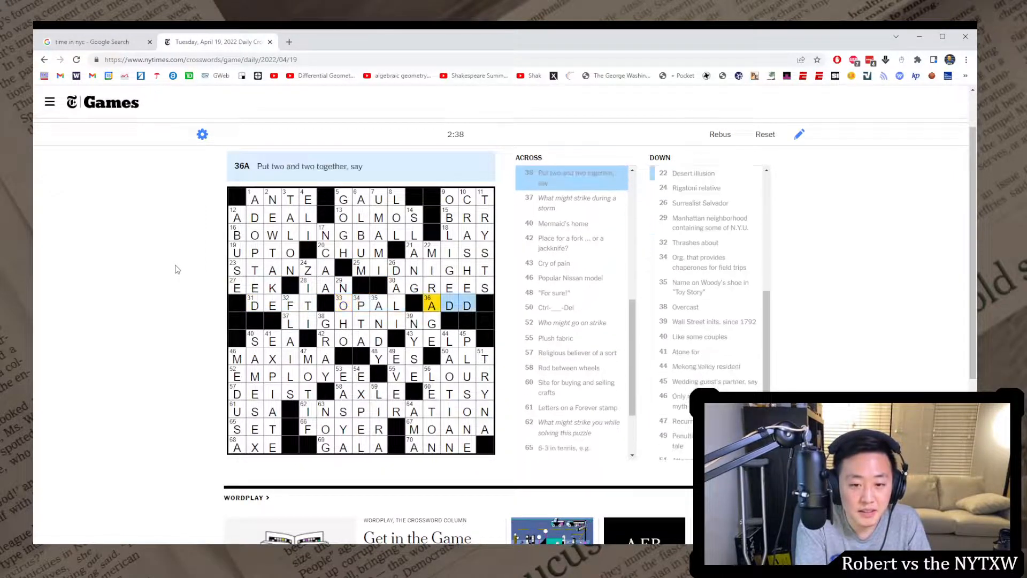
key("Tab")
key("Tab")
key("Tab")
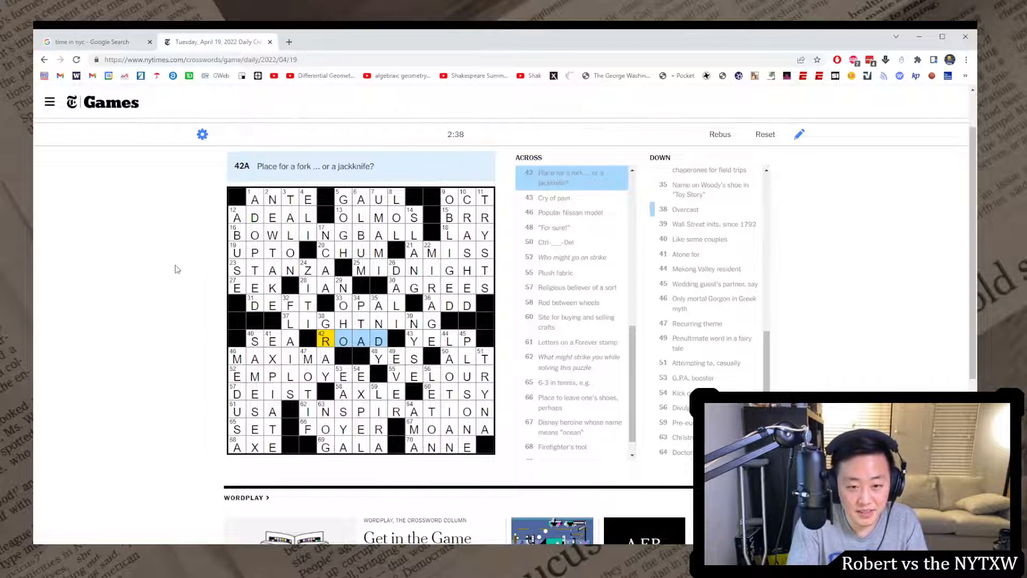
key("ctrl+t")
type("jack knife")
key("Return")
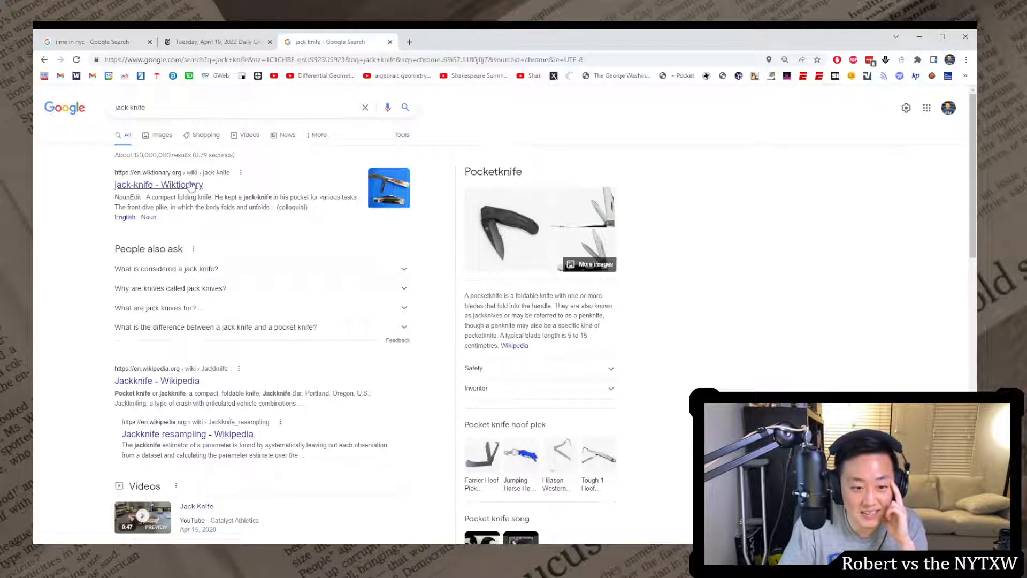
scroll(233, 327, "down", 1)
scroll(437, 344, "down", 1)
scroll(367, 362, "down", 2)
scroll(362, 364, "down", 3)
scroll(361, 363, "up", 5)
Step: Search 'jack knife definition' and expand the full dictionary entry with the diving and statistics senses
left_click(229, 108)
type("defini")
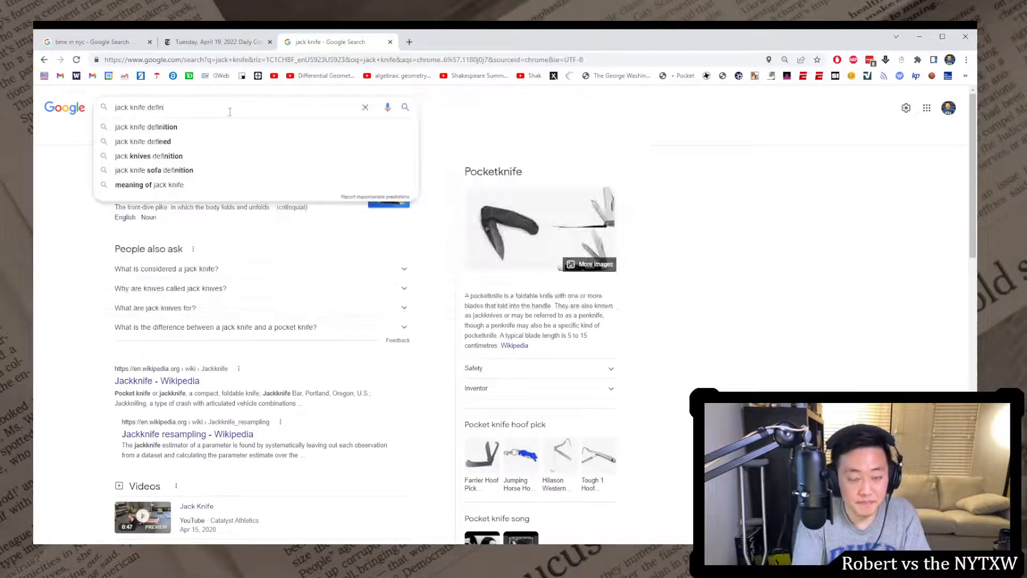
type("tion")
key("Return")
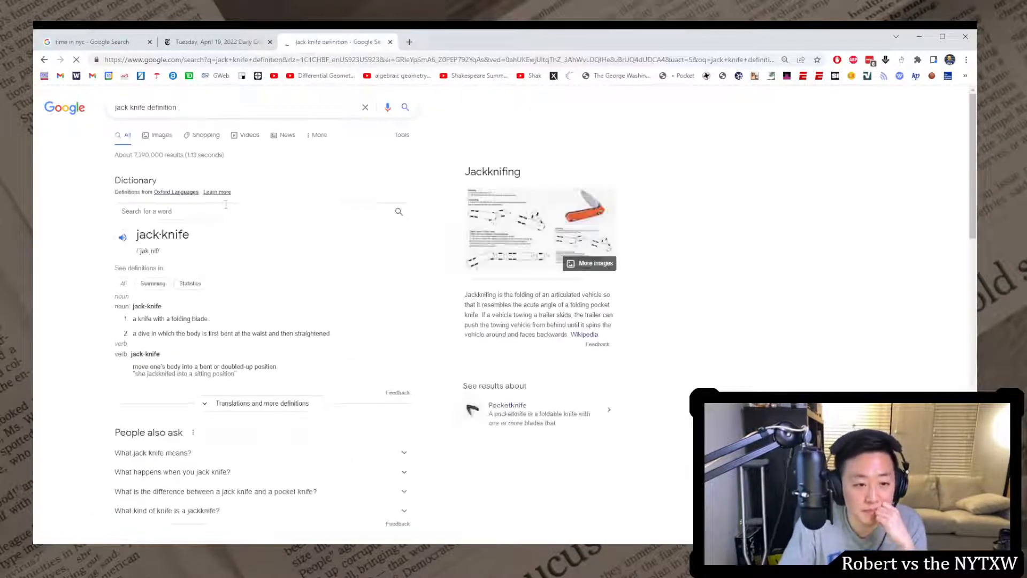
left_click(229, 404)
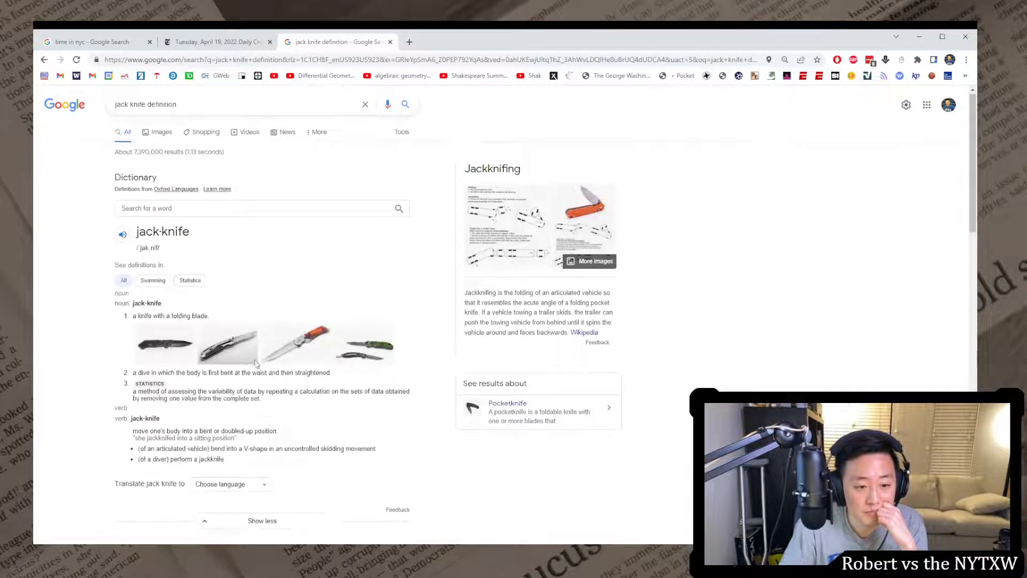
scroll(264, 418, "down", 1)
scroll(265, 418, "down", 1)
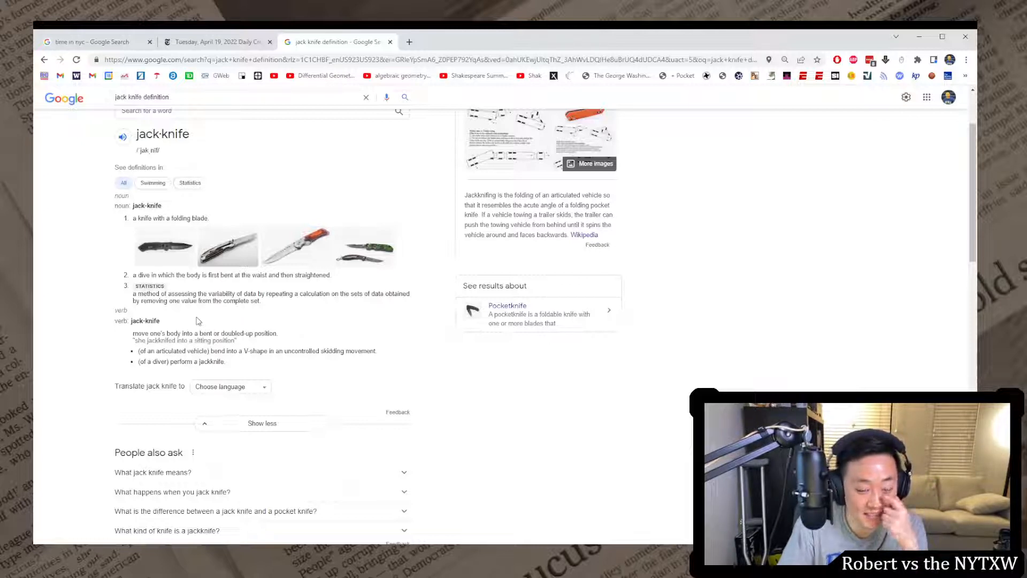
scroll(200, 345, "down", 2)
scroll(221, 394, "down", 2)
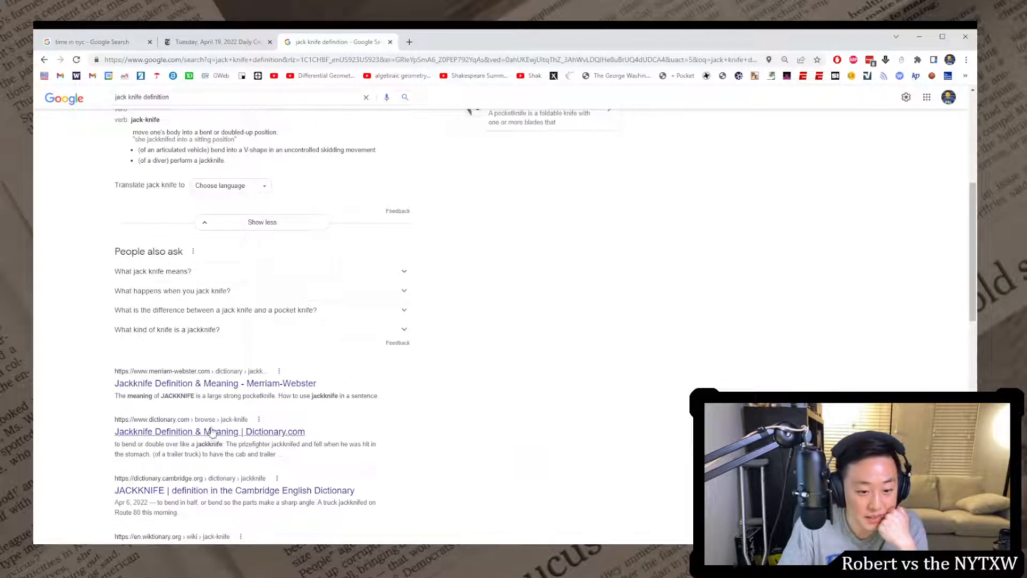
scroll(204, 429, "down", 1)
scroll(202, 440, "down", 1)
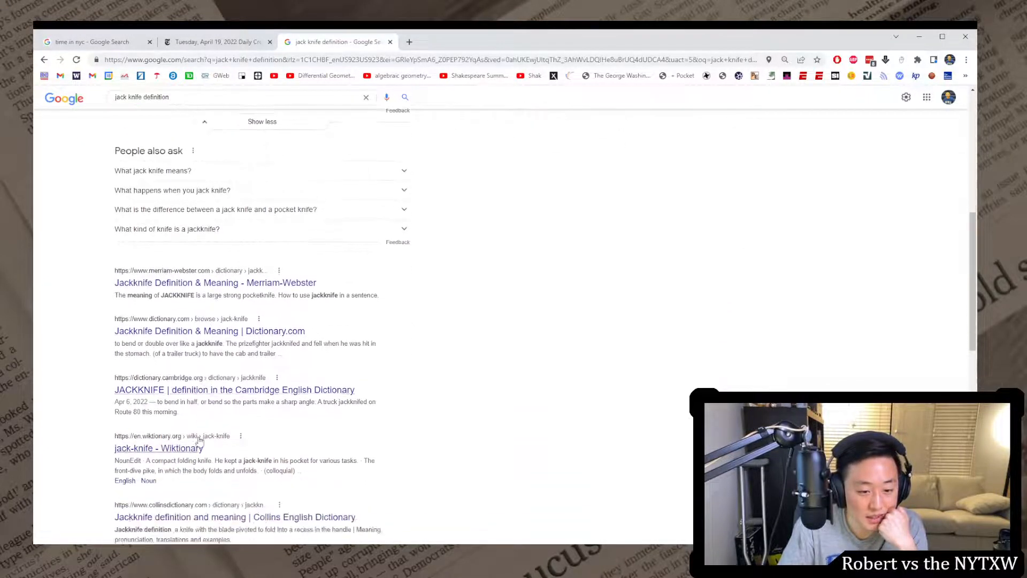
Step: Read the Wiktionary jack-knife entry through its noun and verb senses
left_click(191, 451)
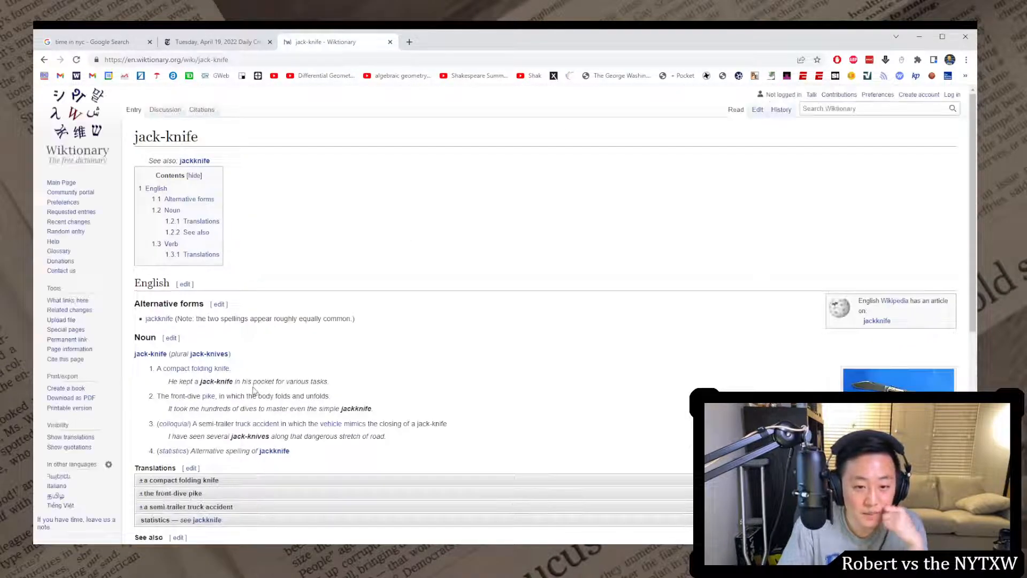
scroll(255, 385, "down", 1)
scroll(254, 386, "down", 1)
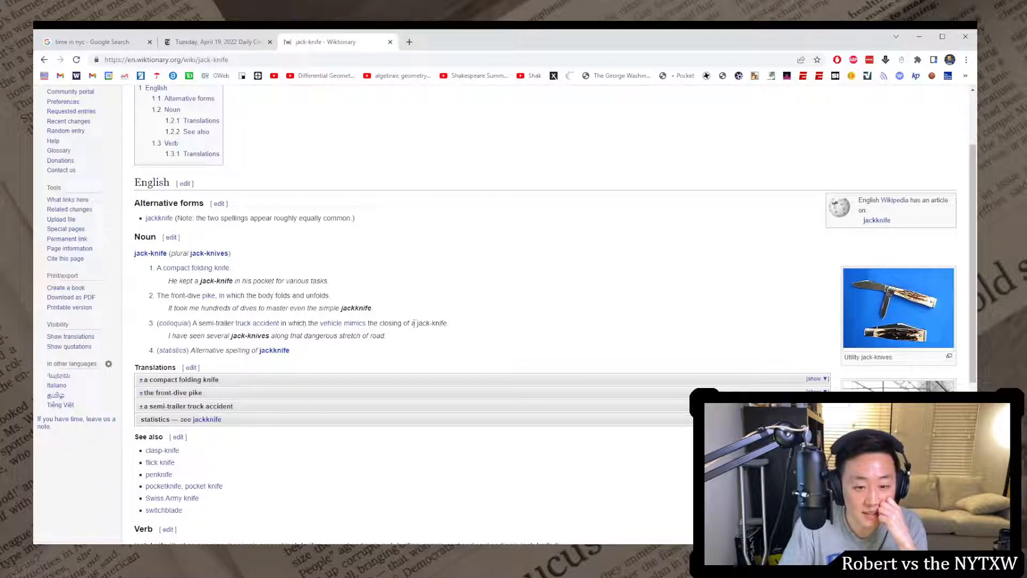
scroll(492, 376, "down", 1)
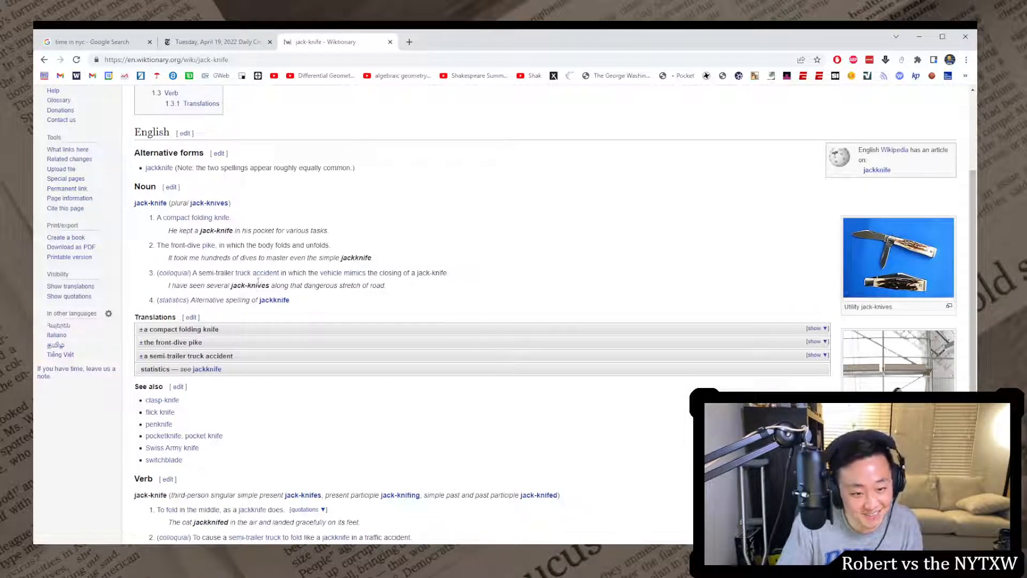
scroll(257, 280, "down", 2)
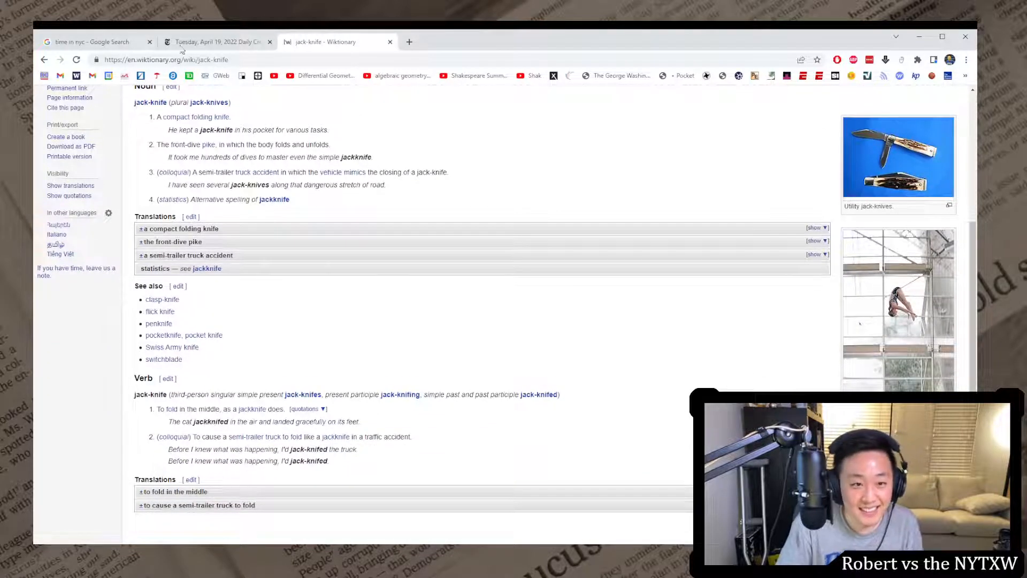
Step: Step through the remaining across answers past 65A SET and 67A MOANA to 70A ANNE
left_click(212, 42)
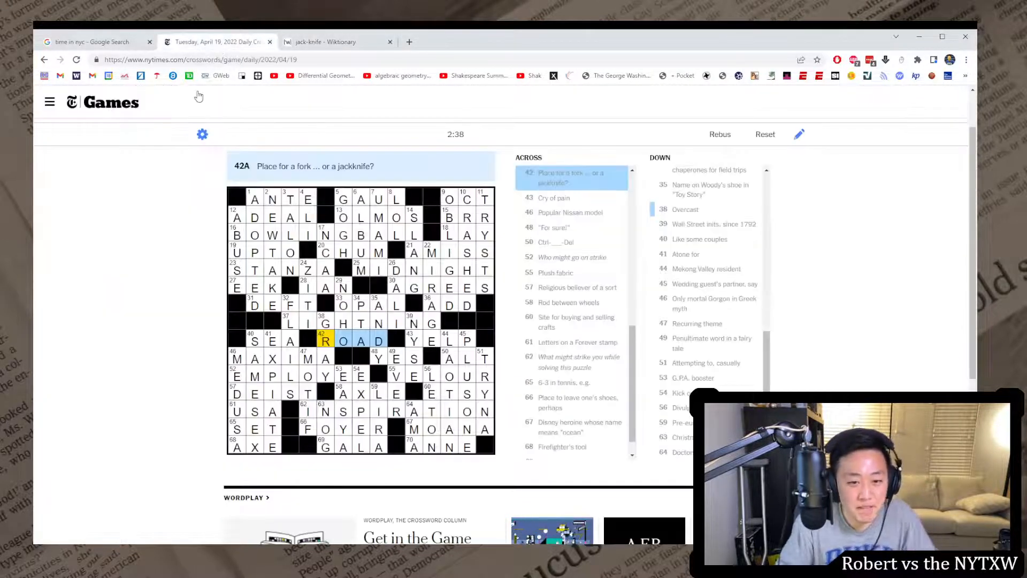
key("Tab")
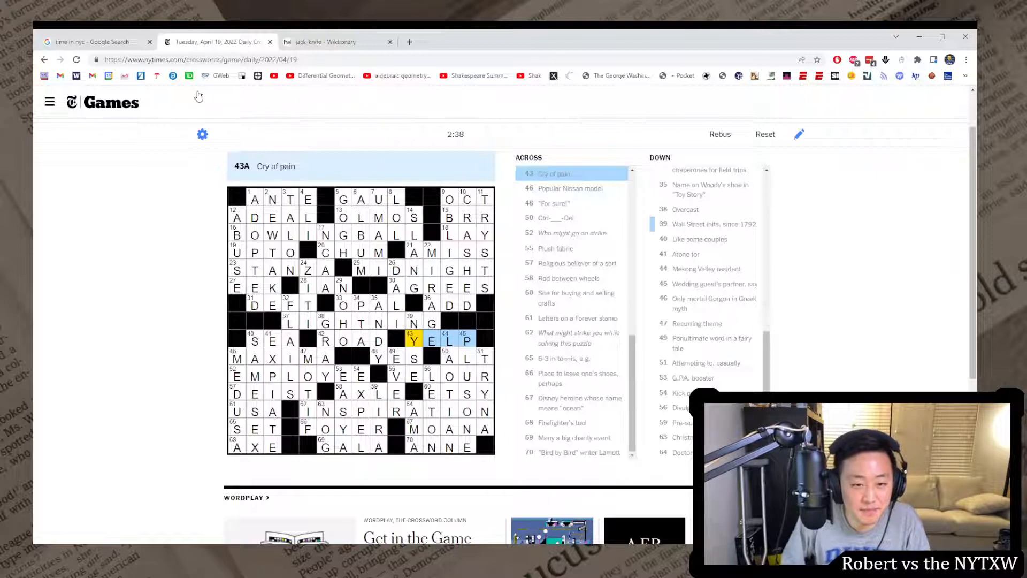
key("Tab")
key("Tab")
key("Tab")
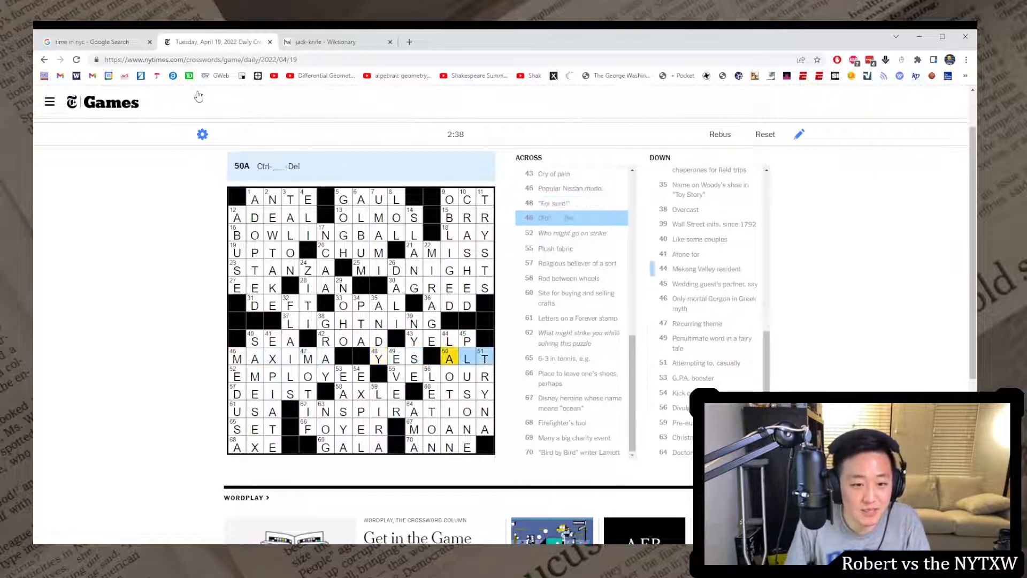
key("Tab")
key("Tab")
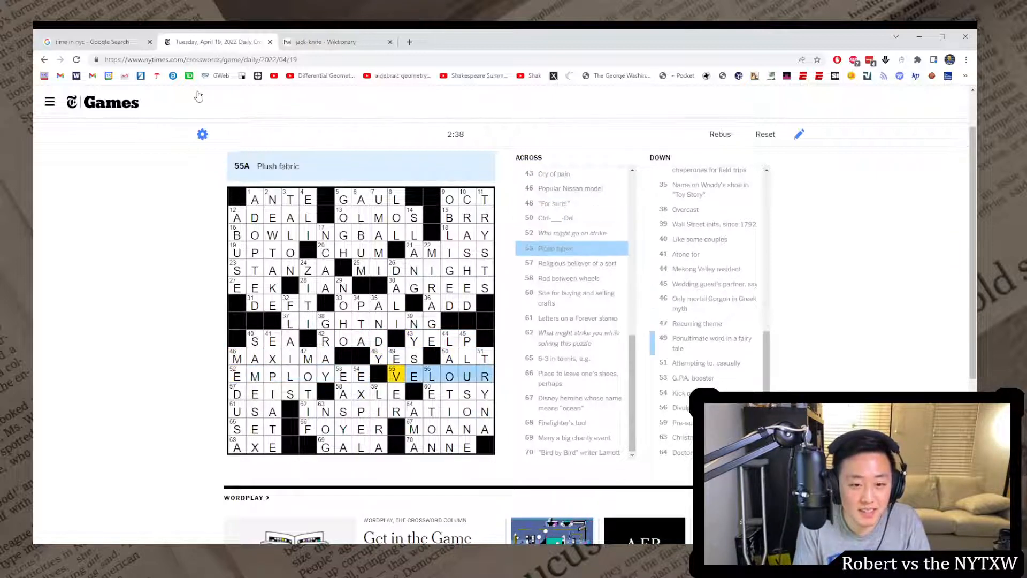
key("Tab")
key("Tab")
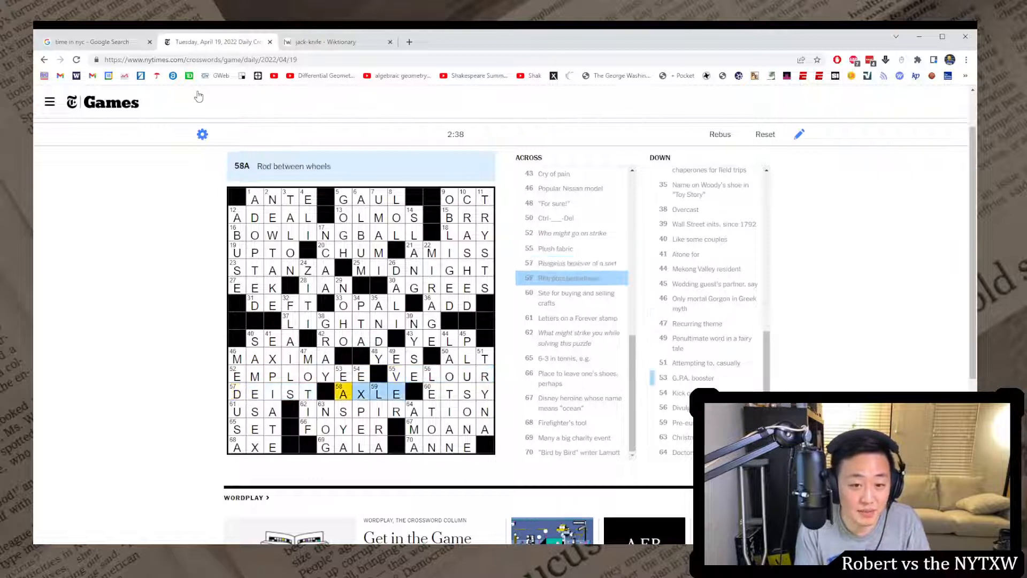
key("Tab")
key("Tab")
key("Tab")
key("Tab")
key("Tab")
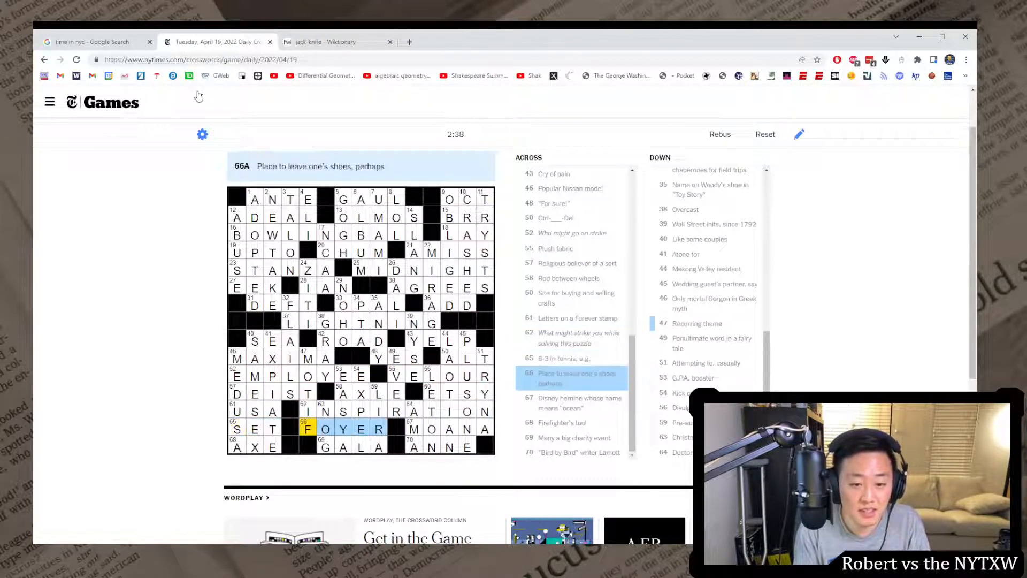
key("Tab")
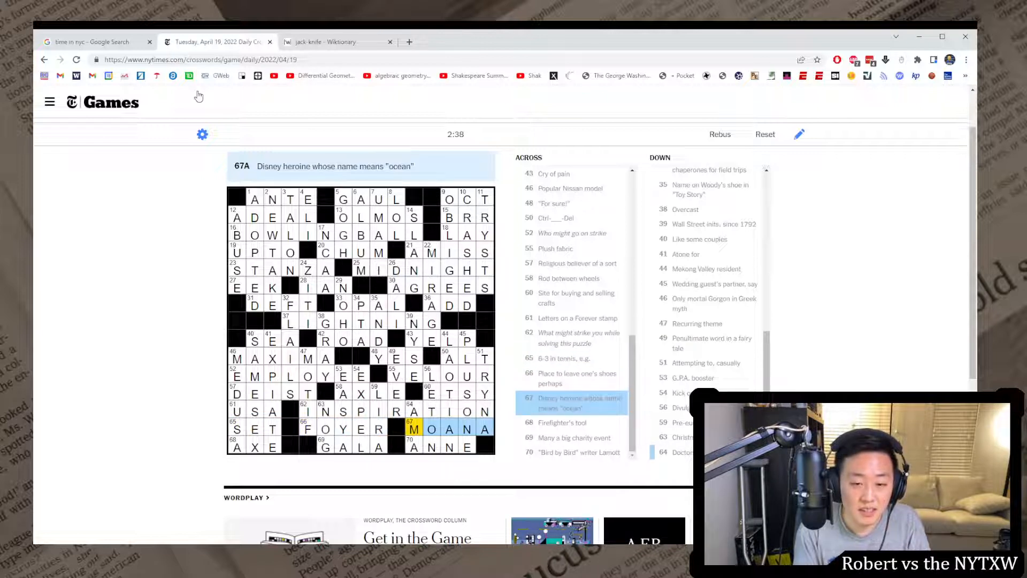
key("Tab")
key("Tab")
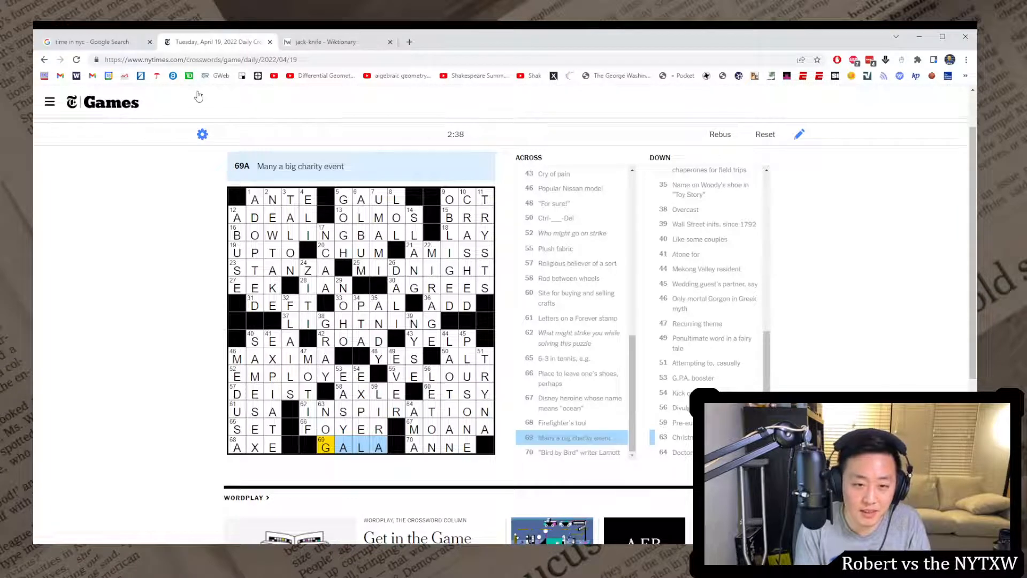
key("Tab")
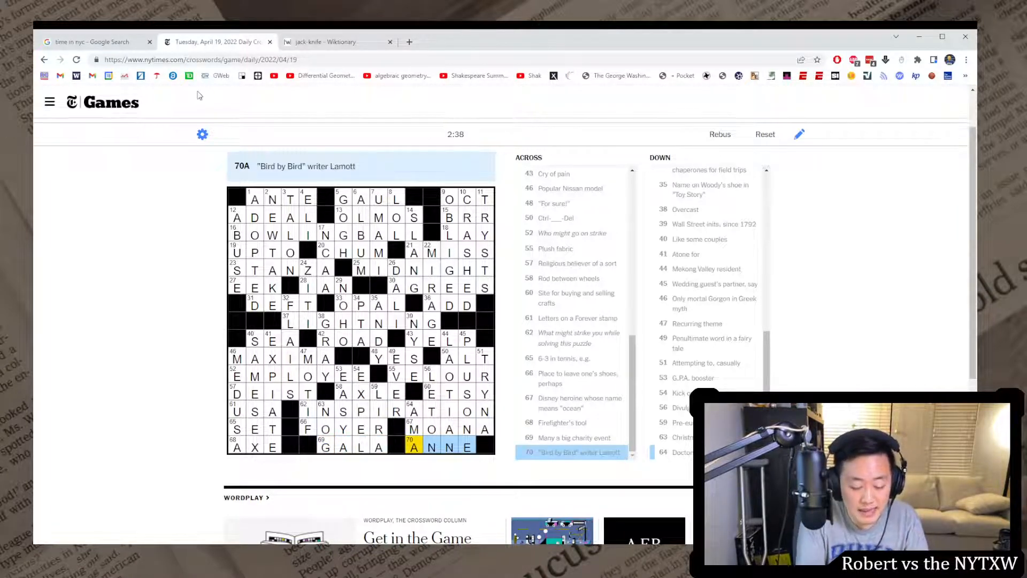
Step: Search the web for 'anne lamott' in a new browser tab
key("ctrl+t")
type("anne lamott")
key("Return")
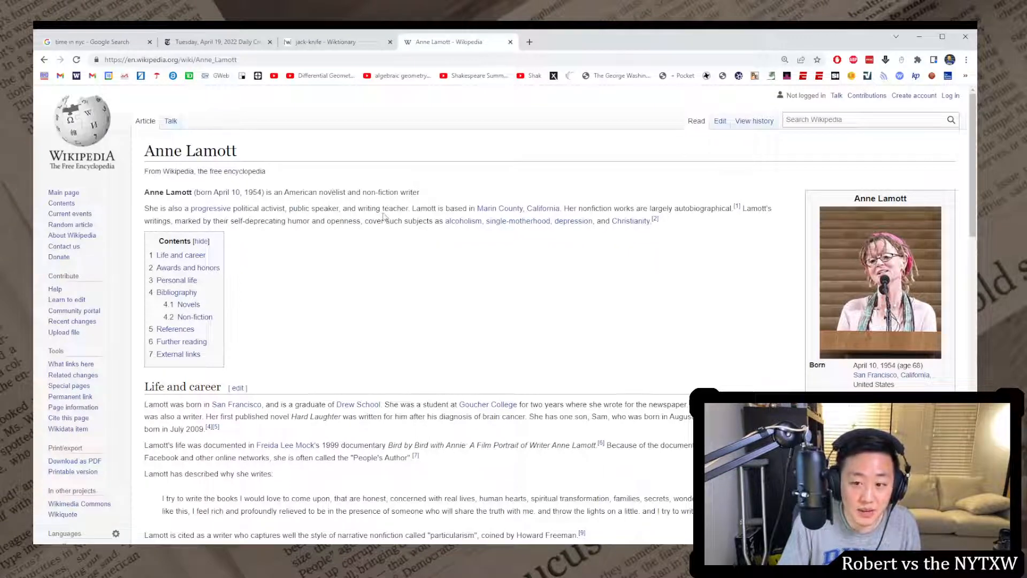
scroll(375, 270, "down", 1)
scroll(377, 277, "down", 1)
scroll(379, 285, "down", 1)
scroll(379, 285, "down", 2)
scroll(379, 283, "down", 1)
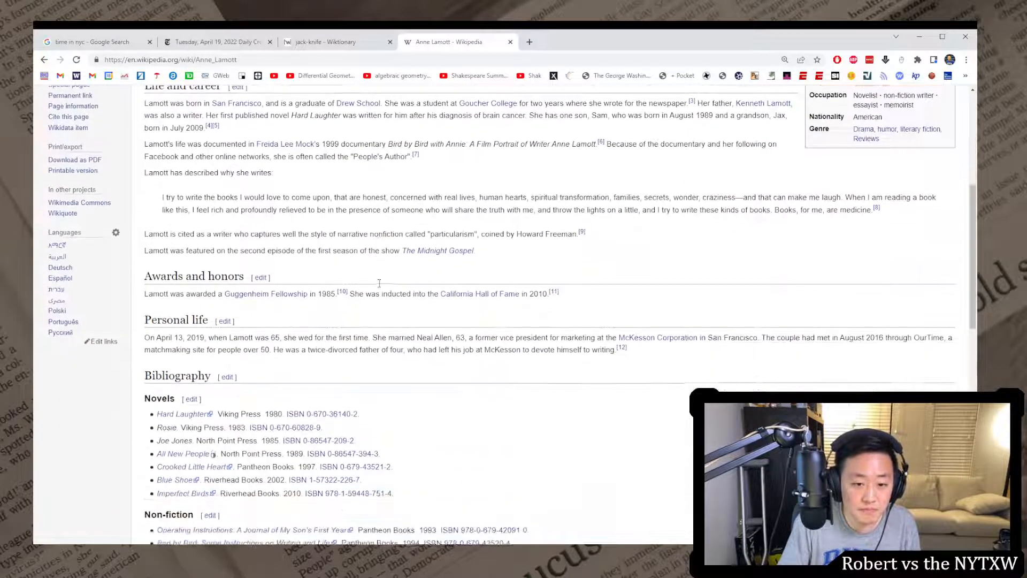
scroll(378, 284, "down", 1)
scroll(379, 286, "down", 1)
scroll(380, 288, "down", 1)
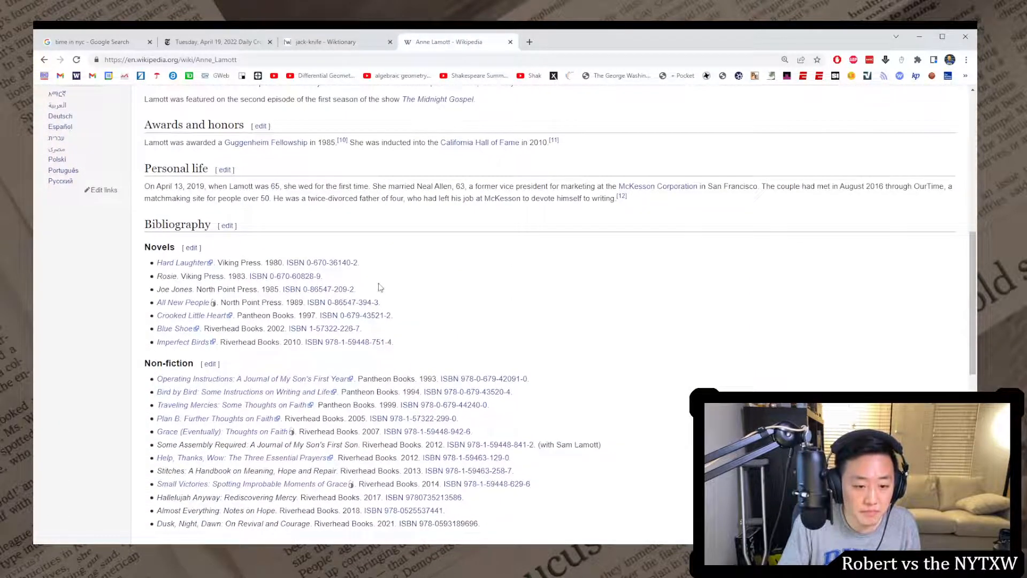
scroll(379, 287, "down", 1)
Step: Glance at the crossword, then resume reading Anne Lamott's article to her bibliography
left_click(211, 40)
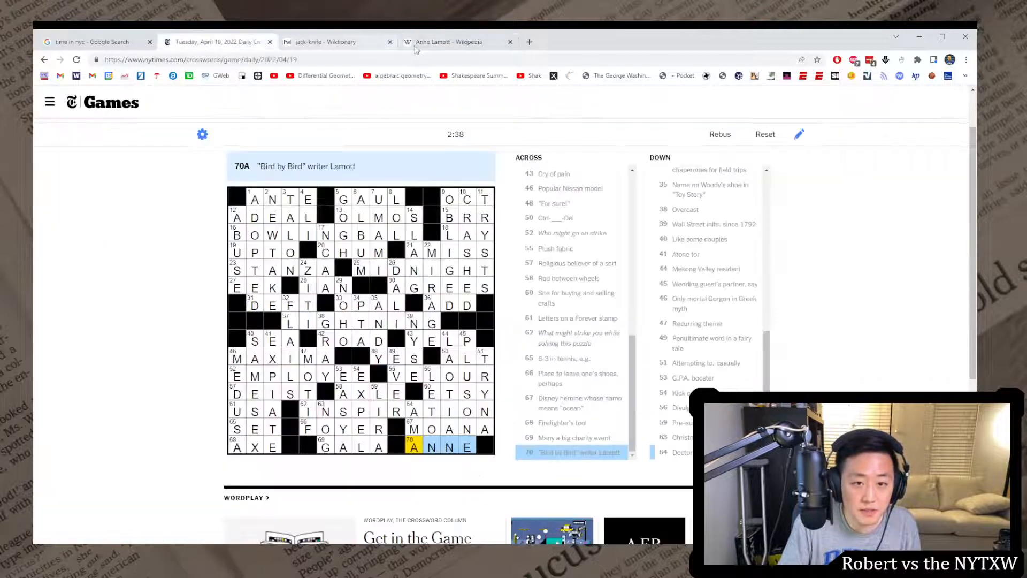
left_click(444, 46)
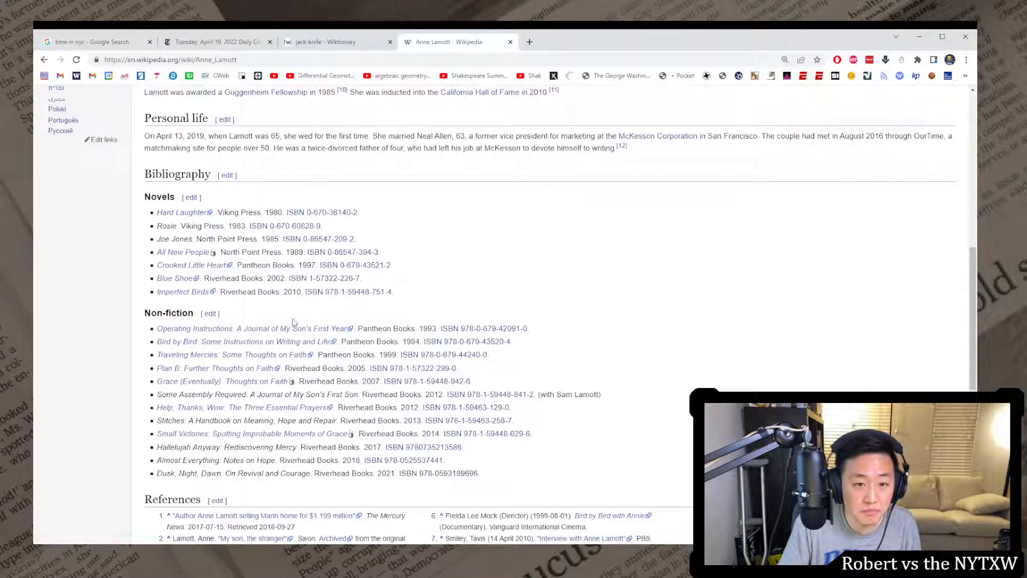
Step: Review the Down answers from 3D through 39D, stepping back to 35D Woody's shoe name
left_click(210, 41)
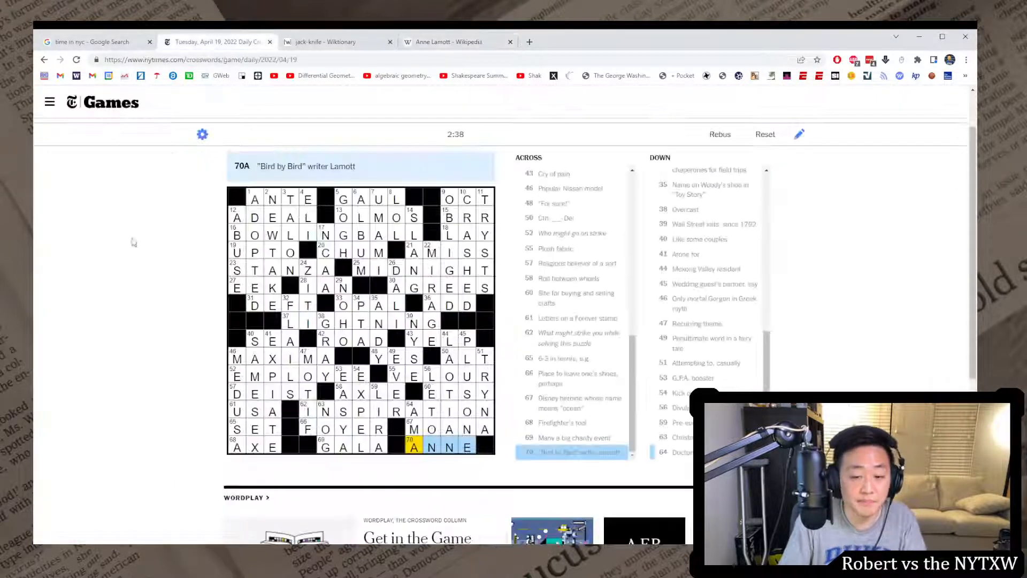
key("Tab")
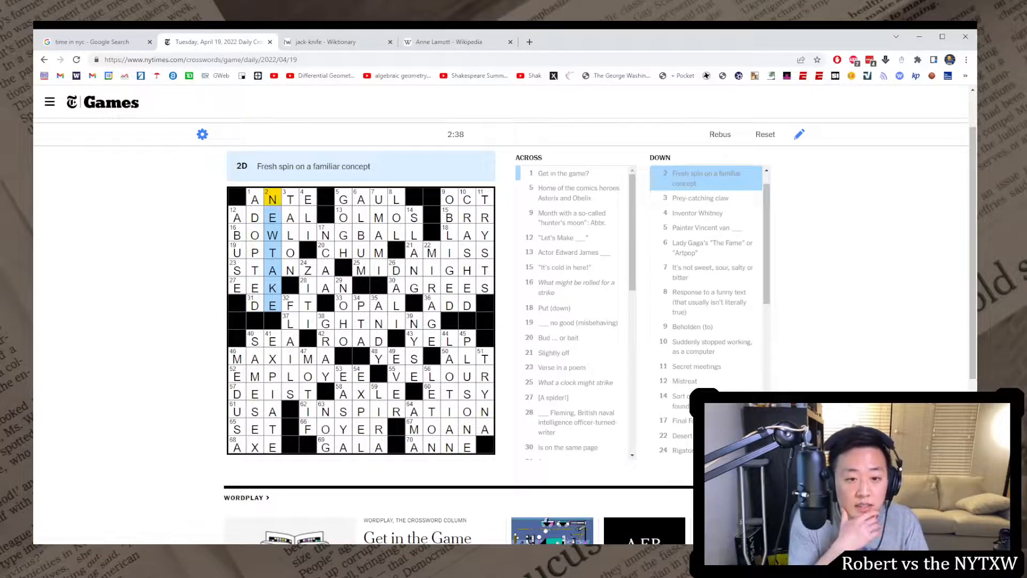
key("Tab")
key("Tab")
key("Tab")
key("Tab")
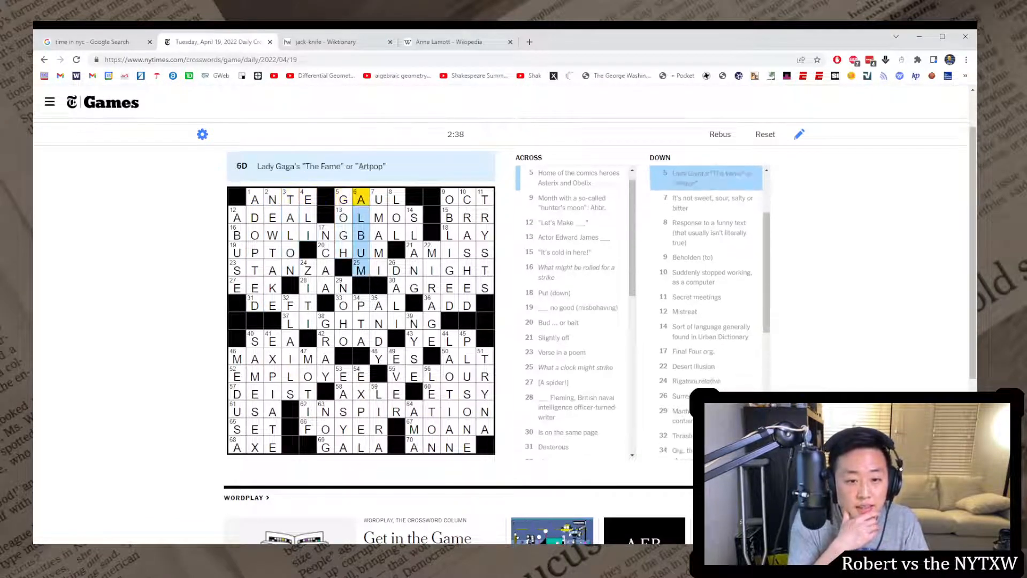
key("Tab")
key("Tab")
key("Tab")
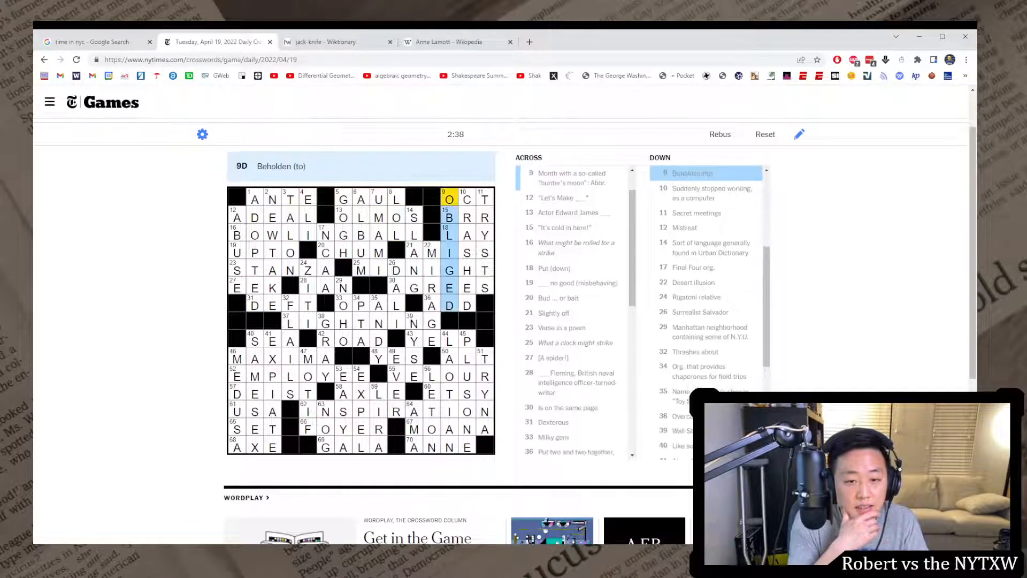
key("Tab")
key("Tab")
key("Tab")
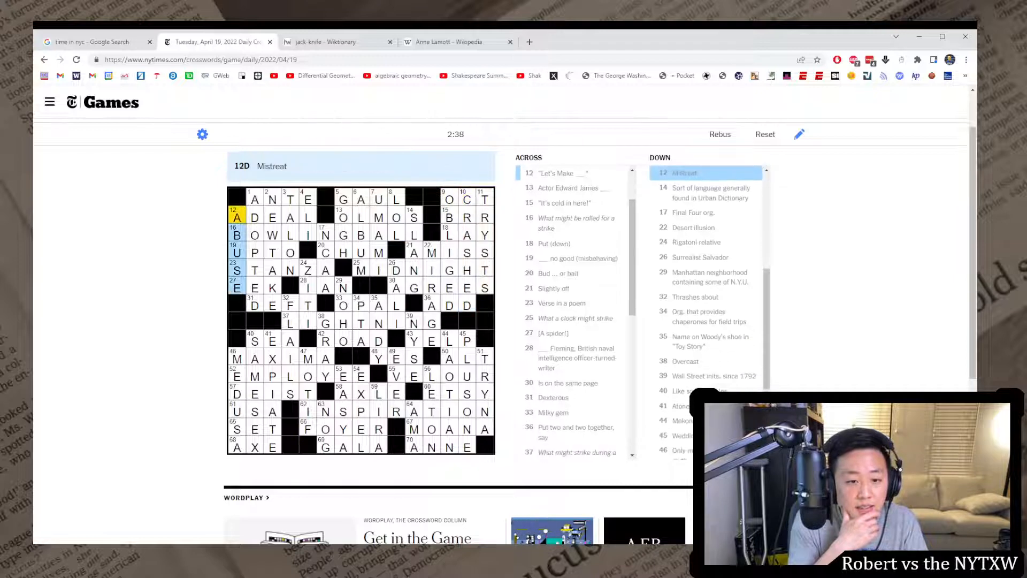
key("Tab")
key("Tab")
key("Tab")
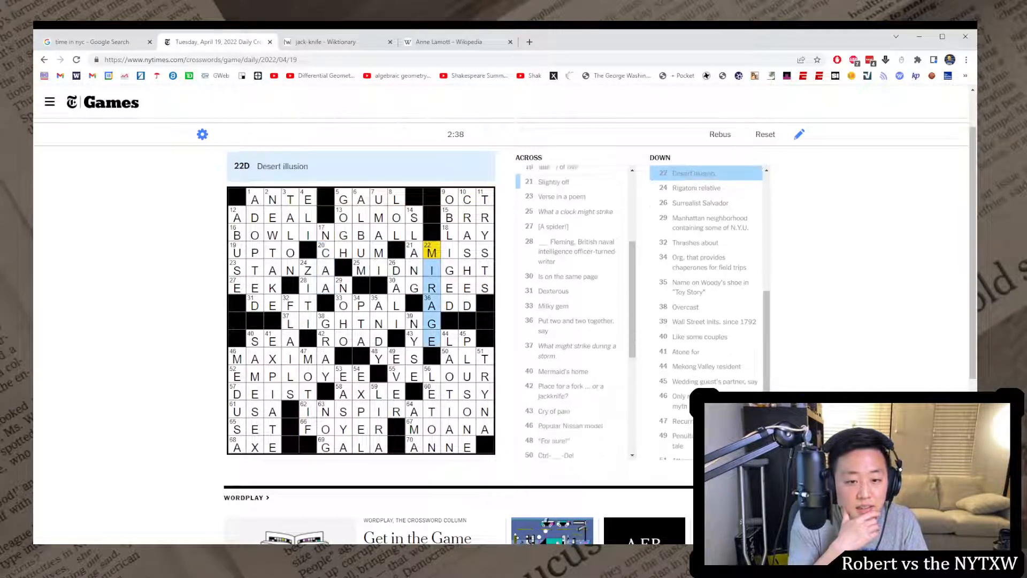
key("Tab")
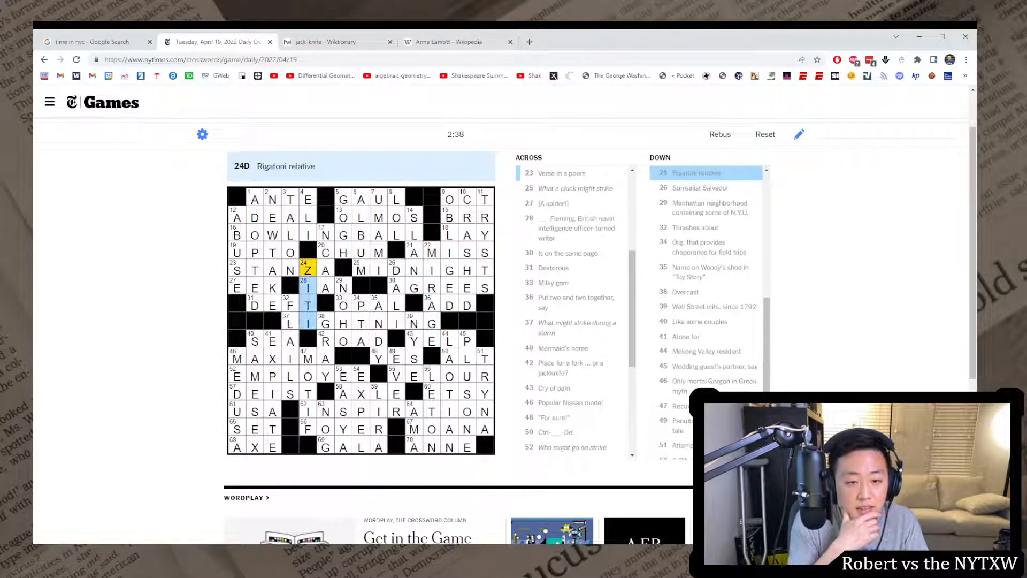
key("Tab")
key("Tab")
key("Tab")
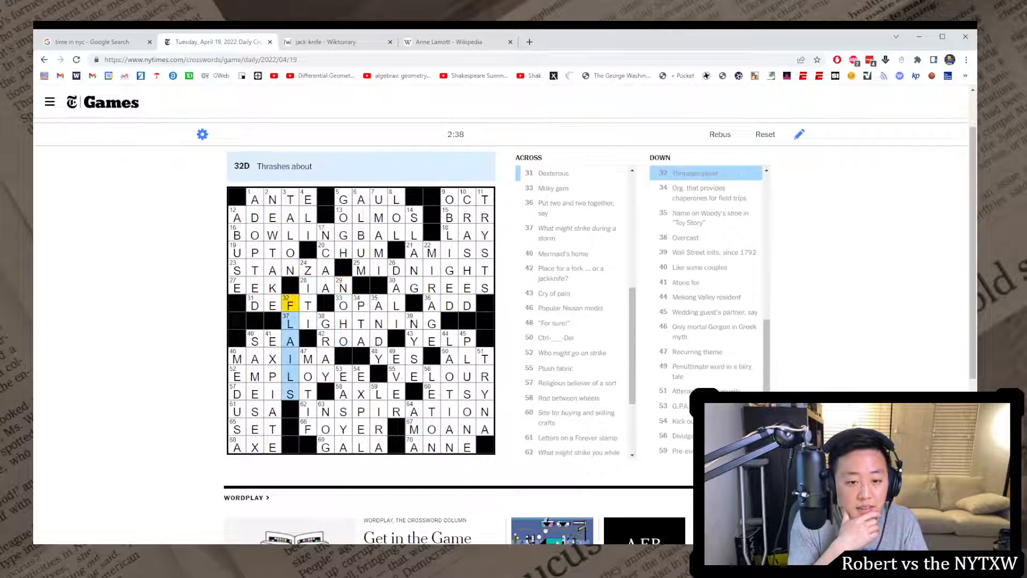
key("Tab")
key("Tab")
key("Tab")
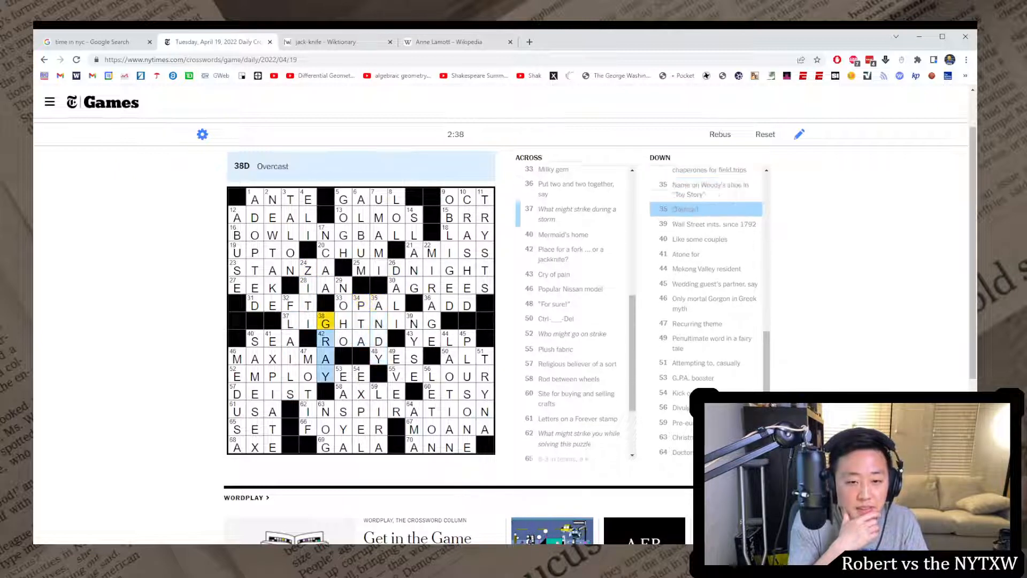
key("shift+Tab")
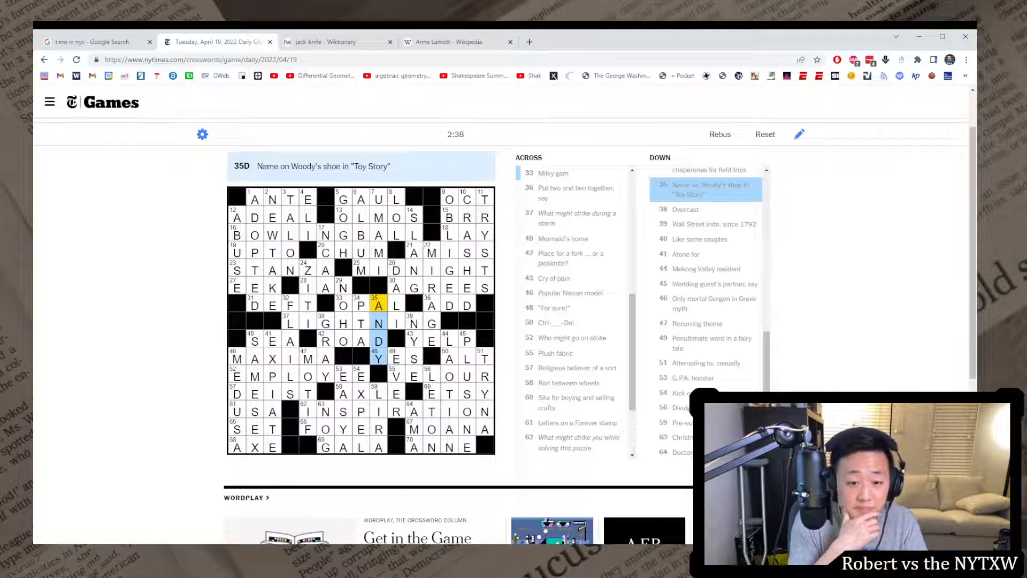
key("Tab")
key("Tab")
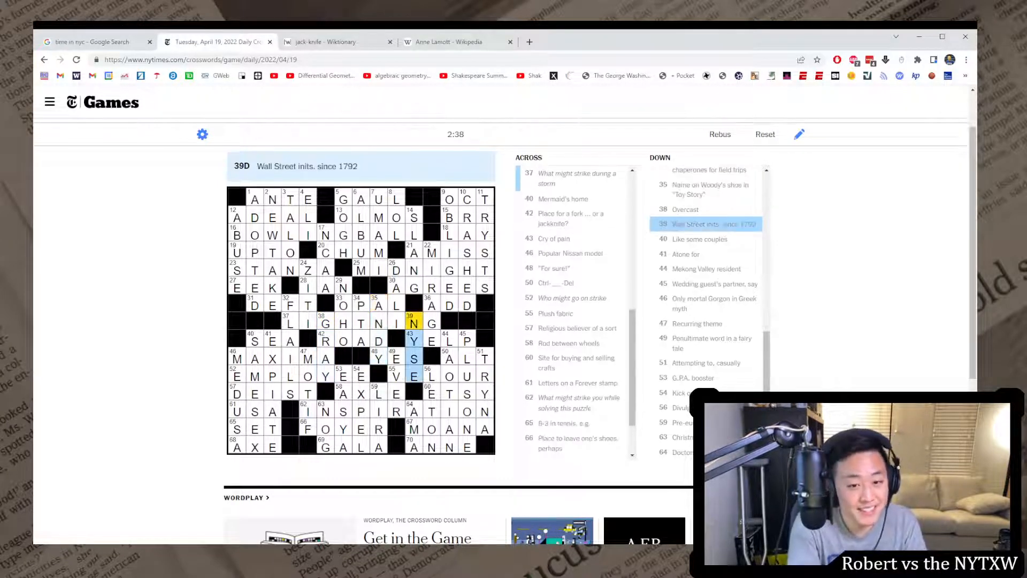
key("Tab")
key("shift+Tab")
key("shift+Tab")
key("shift+Tab")
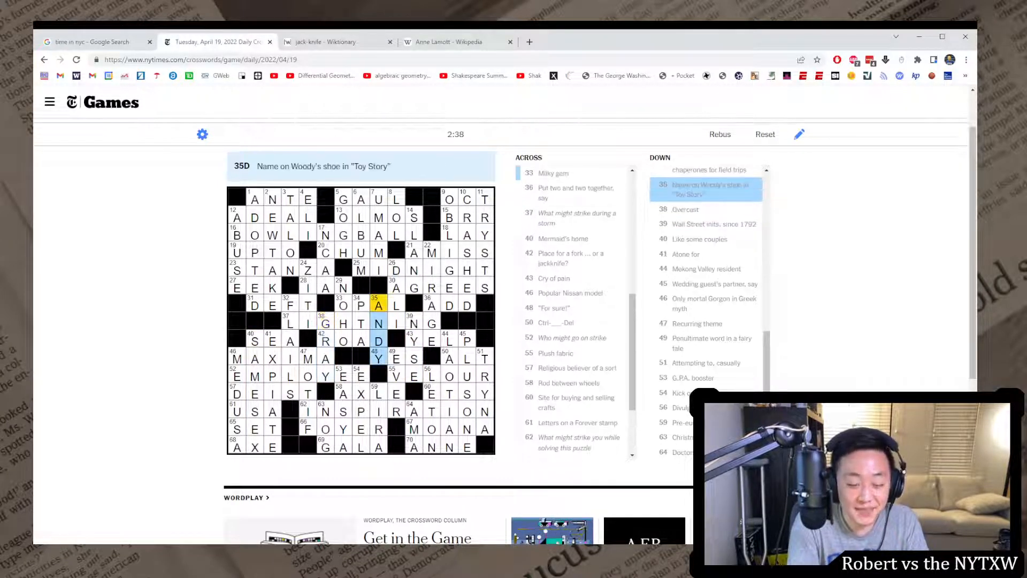
Step: Check 37A LIGHTNING, then continue the Down review through 44D Mekong Valley resident
key("Down")
key("Right")
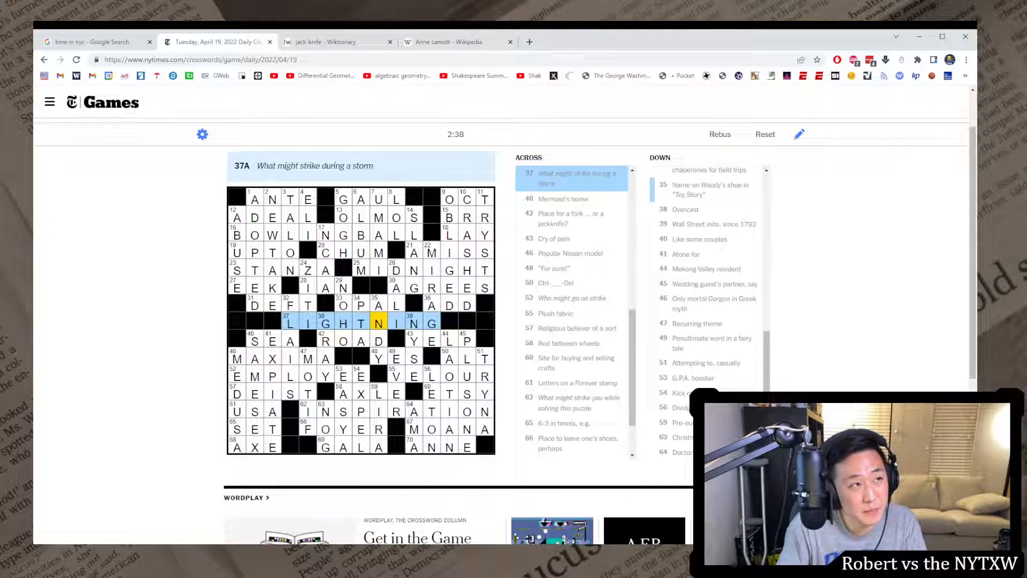
key("Down")
key("Tab")
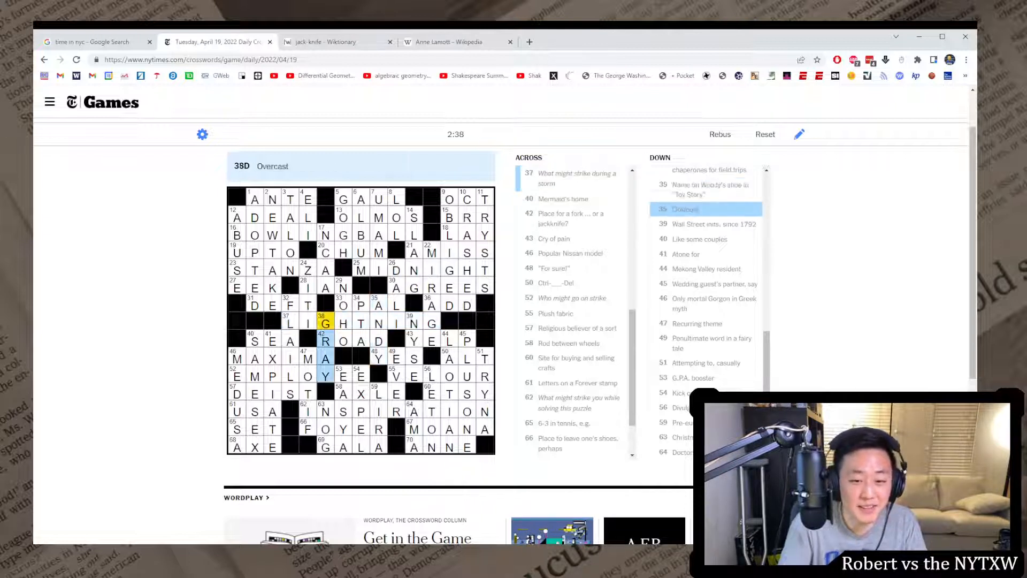
key("Tab")
key("Tab")
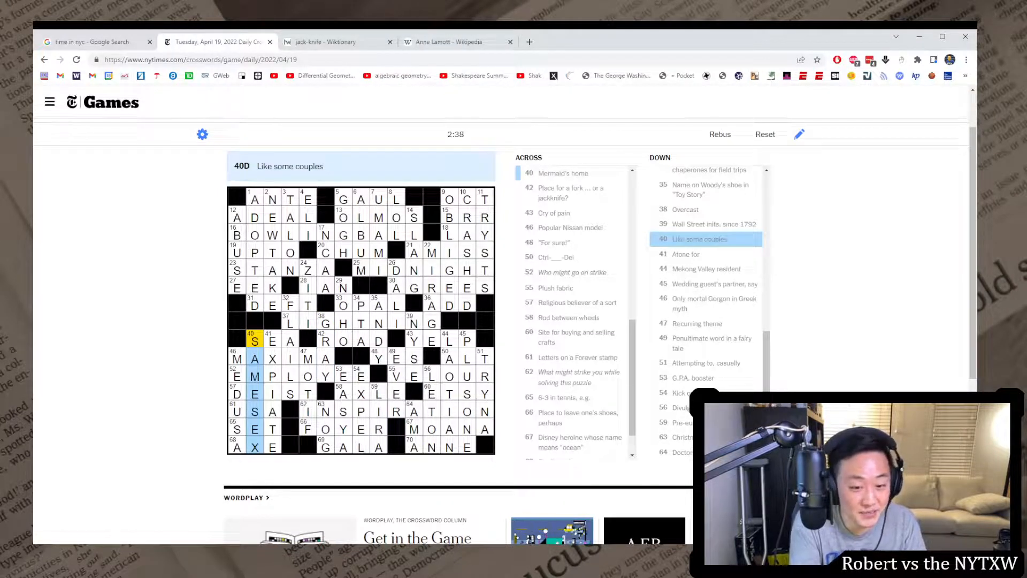
key("Tab")
key("Tab")
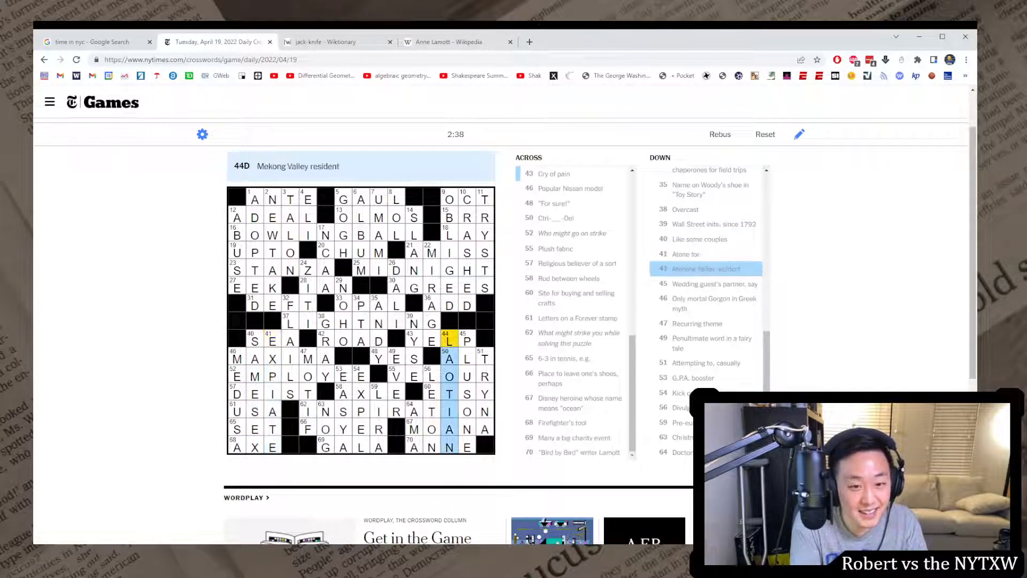
key("Tab")
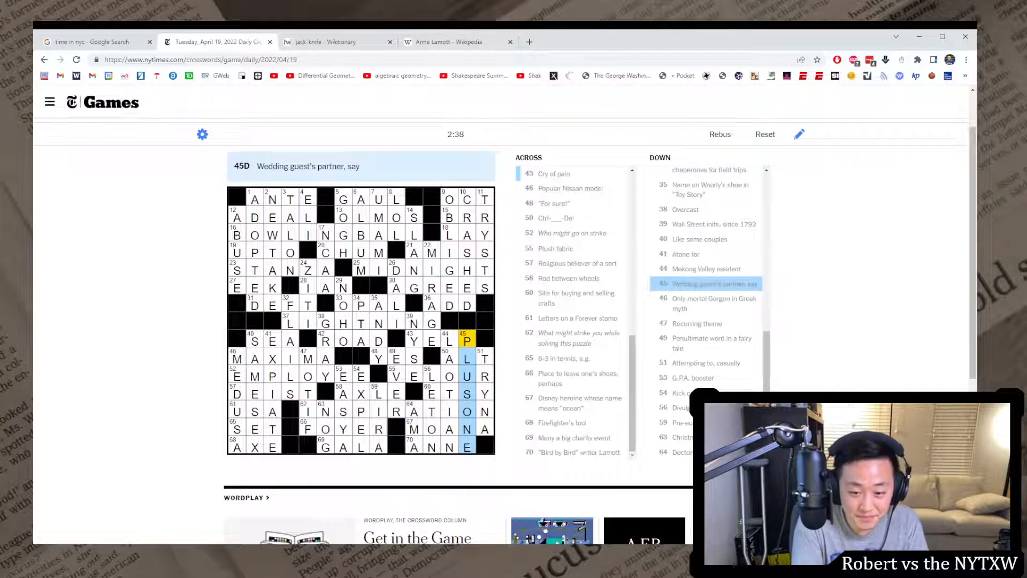
Step: Finish the Down clues 45D through 56D, then select 23A and bring the Wordplay footer into view
key("Tab")
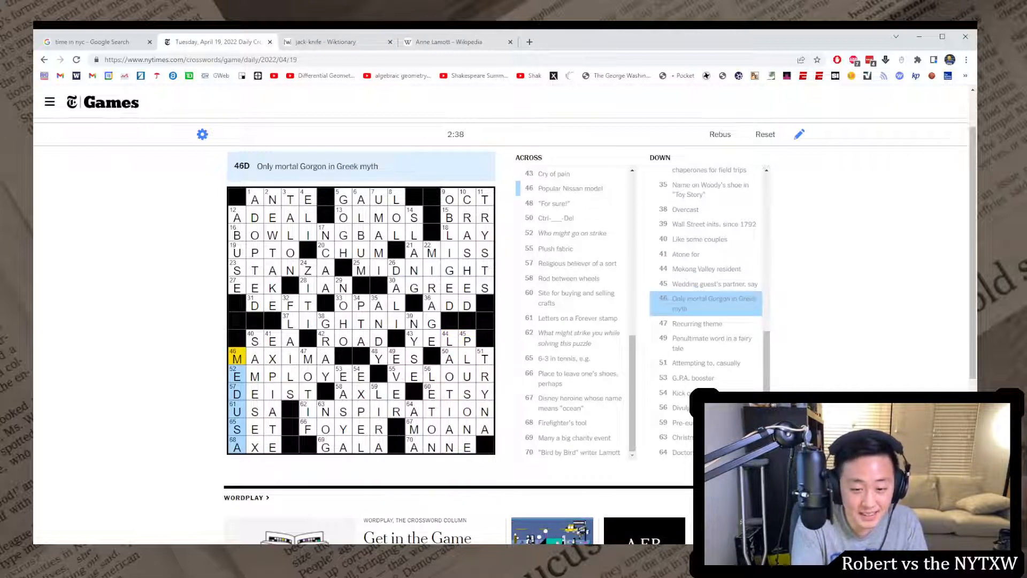
key("shift+Tab")
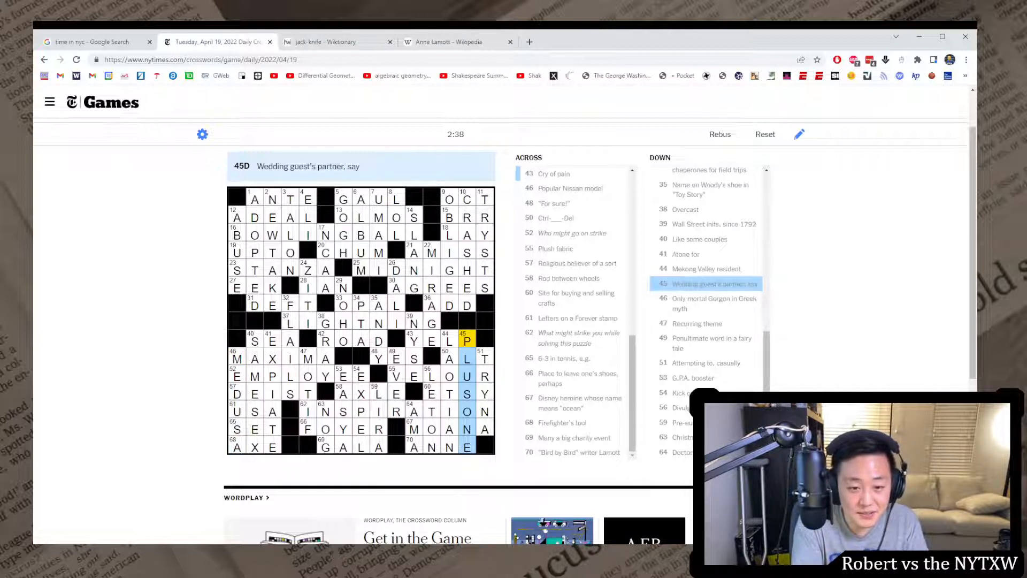
key("Tab")
key("Tab")
key("Tab")
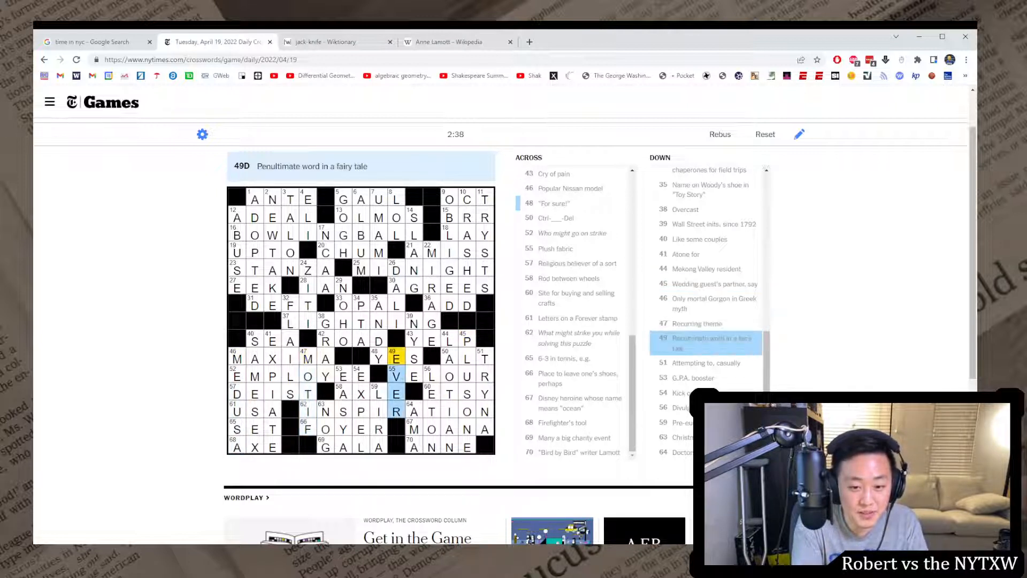
key("Tab")
key("Tab")
key("Tab")
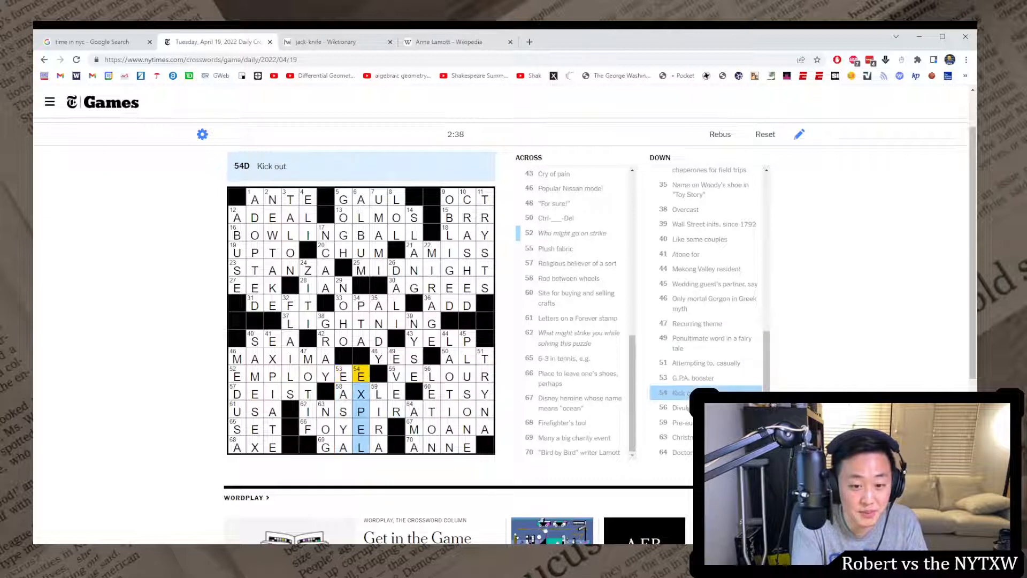
key("Tab")
key("Tab")
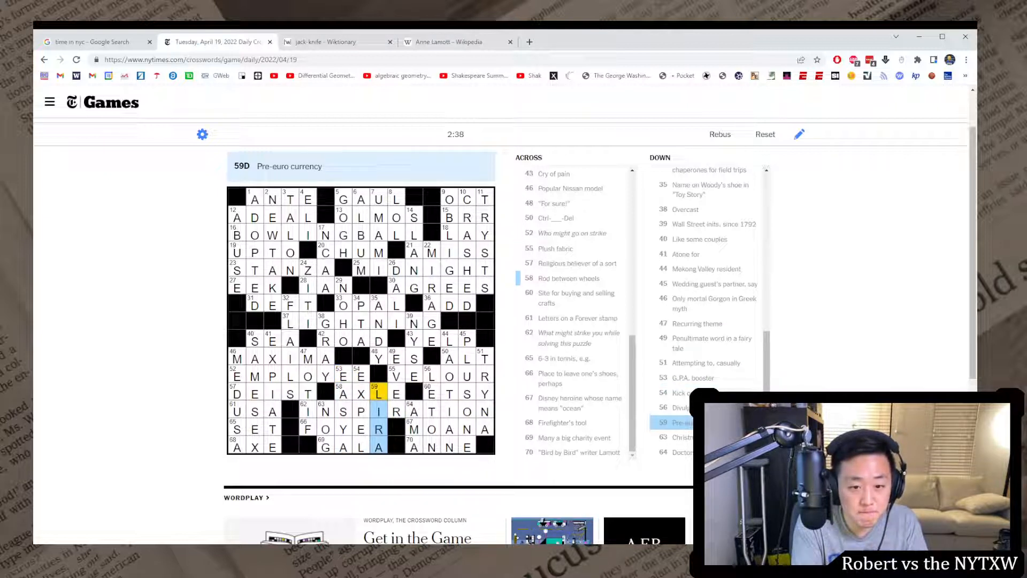
key("Tab")
key("Tab")
key("Tab")
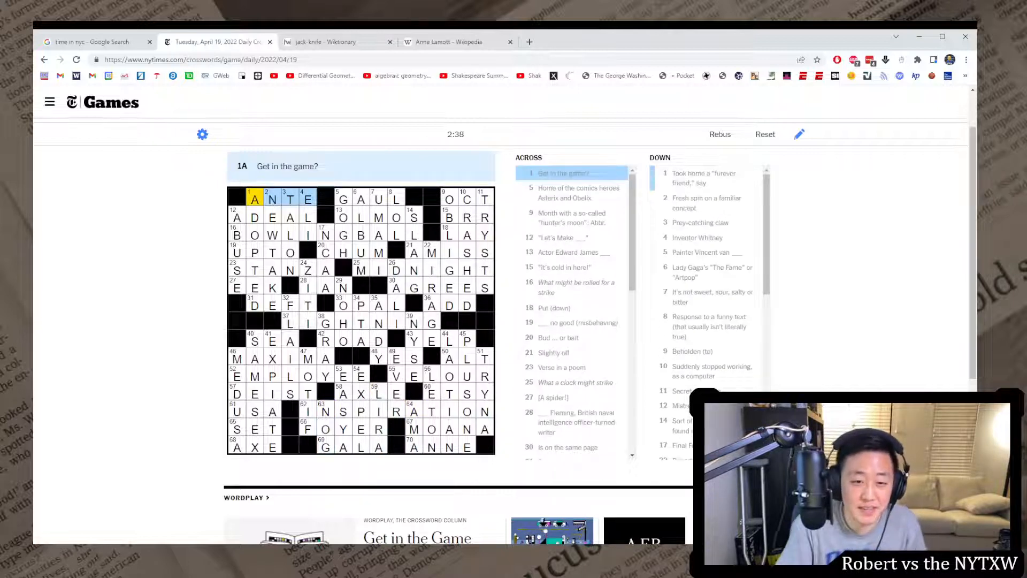
left_click(308, 271)
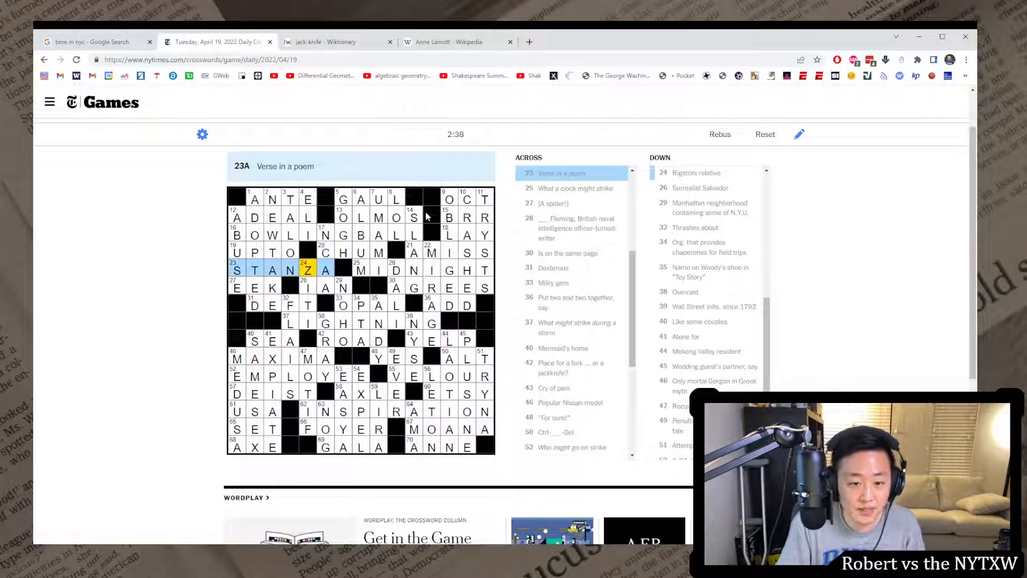
scroll(800, 331, "down", 2)
scroll(796, 357, "down", 1)
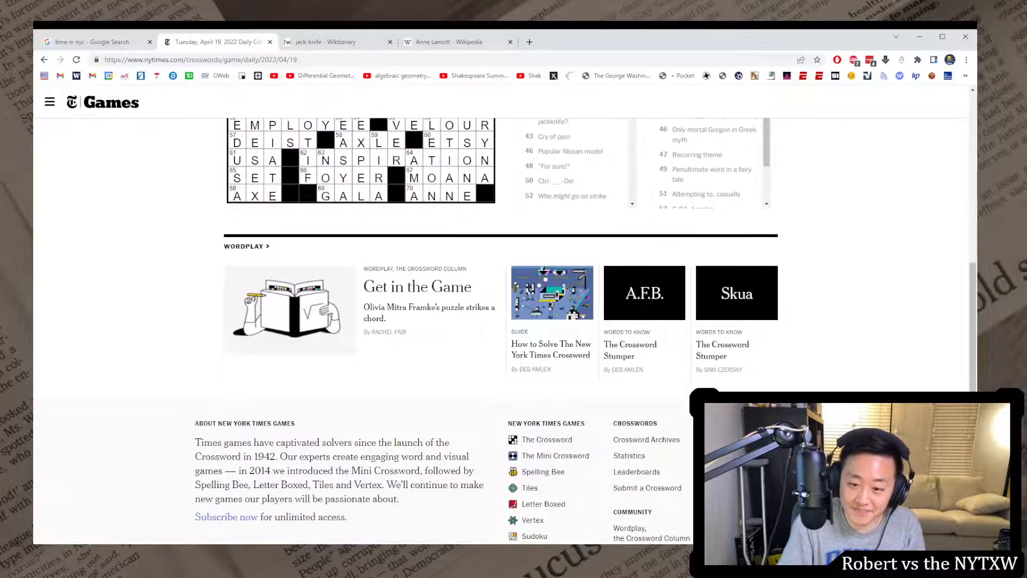
Step: View statistics showing 2,699 puzzles solved, then the Tuesday 4/19/22 Mini leaderboard led at 0:14
left_click(629, 455)
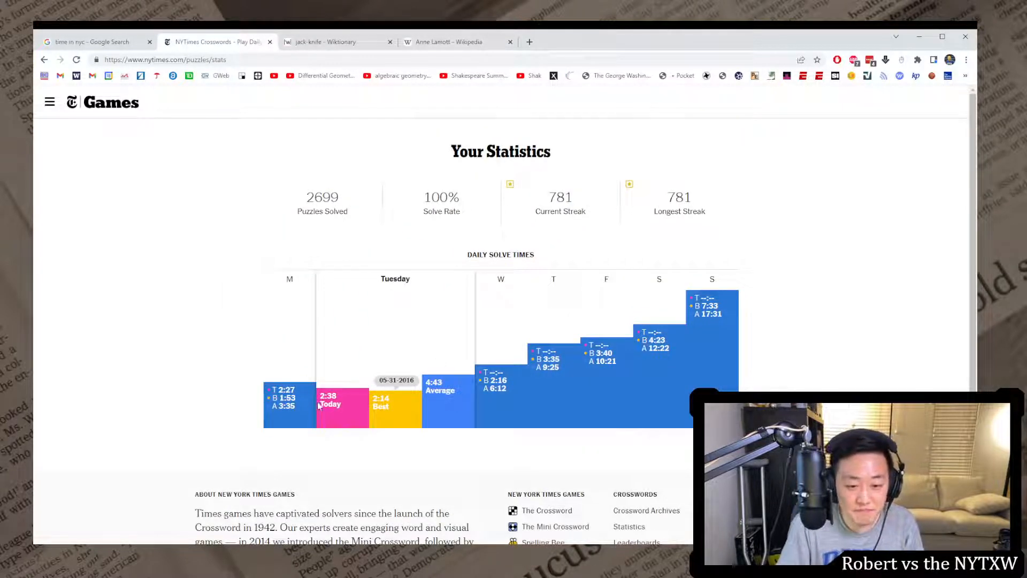
scroll(401, 405, "down", 1)
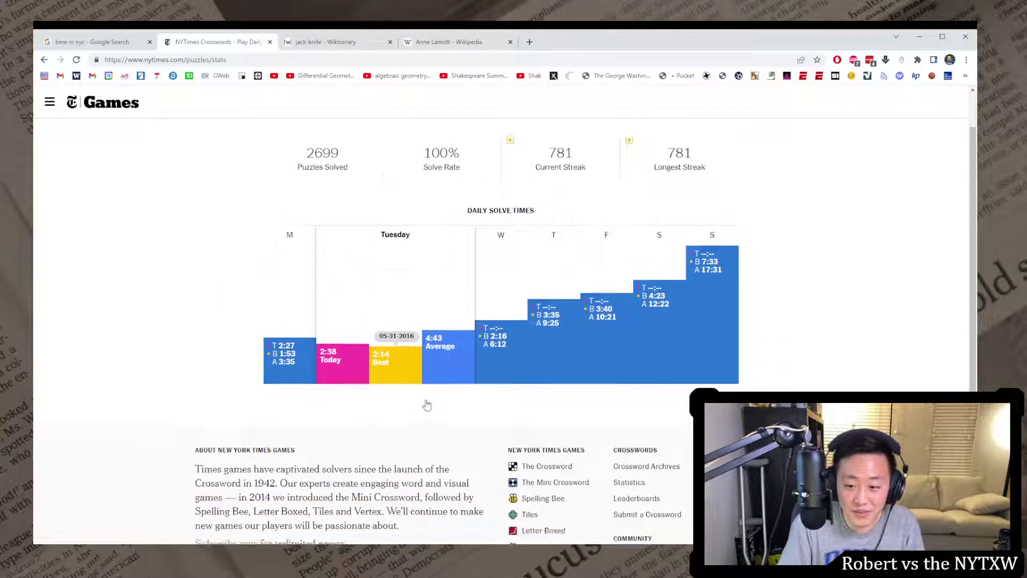
left_click(643, 493)
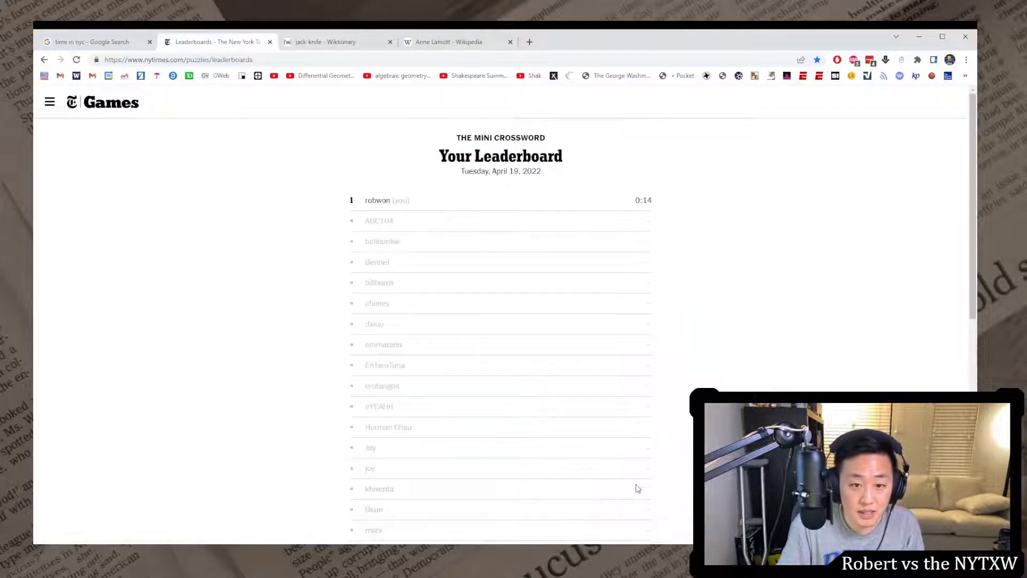
left_click(44, 60)
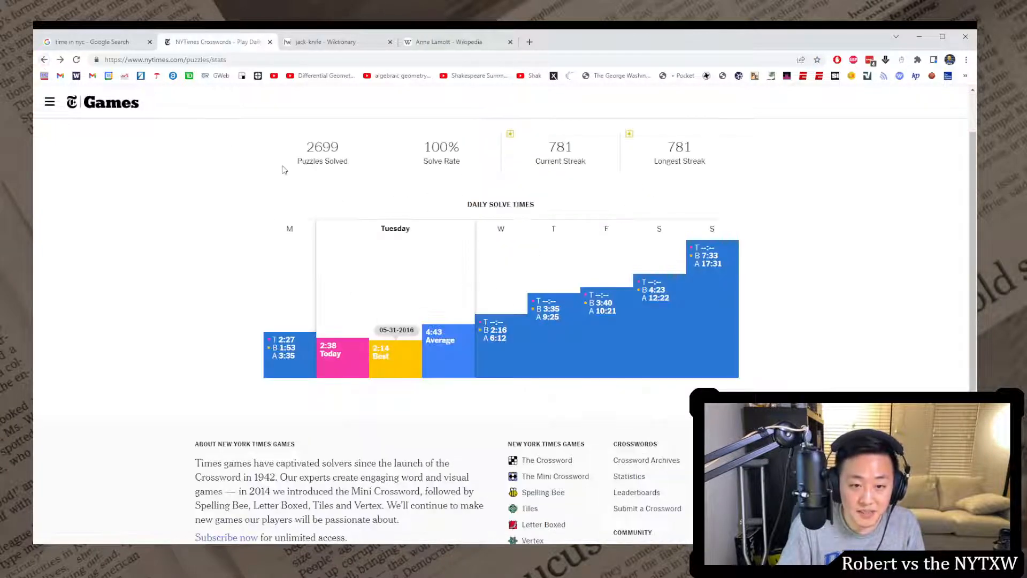
left_click(60, 59)
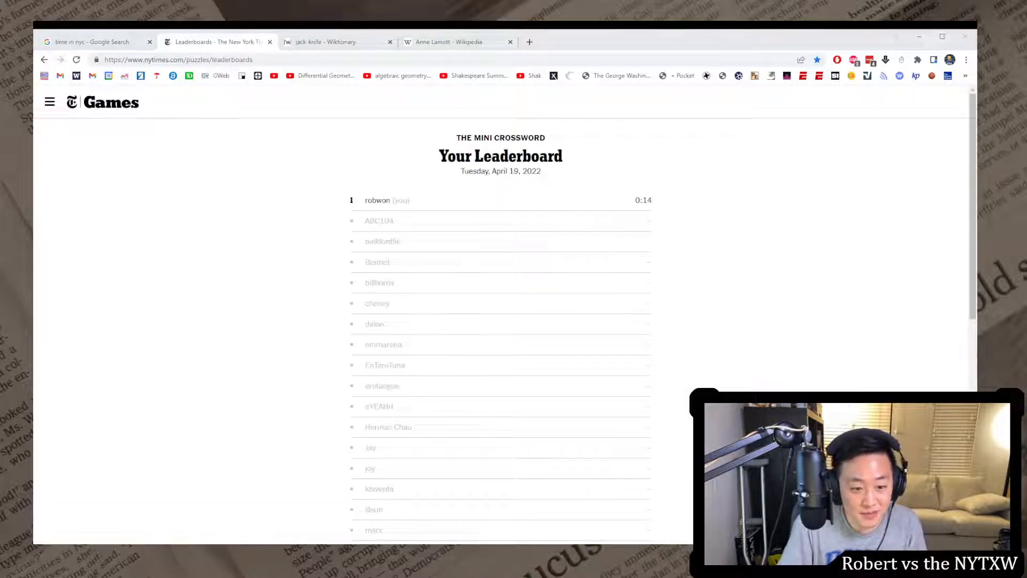